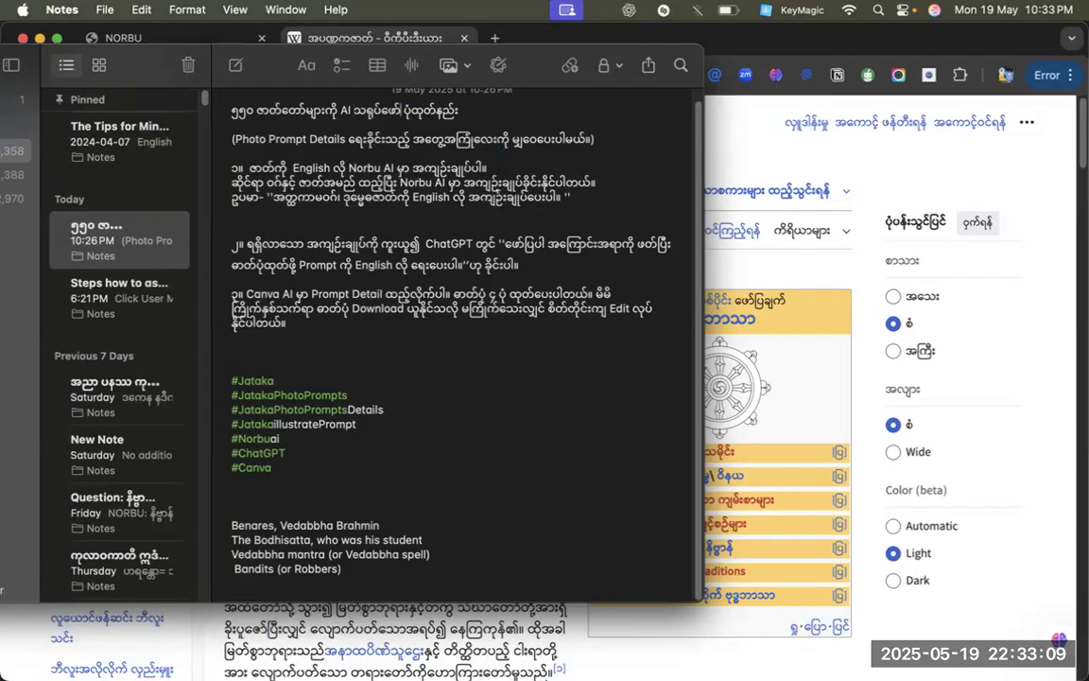
# Step: Insert "ဓာတ်" before "ပုံထုတ်နည်း" in the note's title line and switch to the Wikipedia page in Chrome
pyautogui.write('ဓာတ်ပုံ')
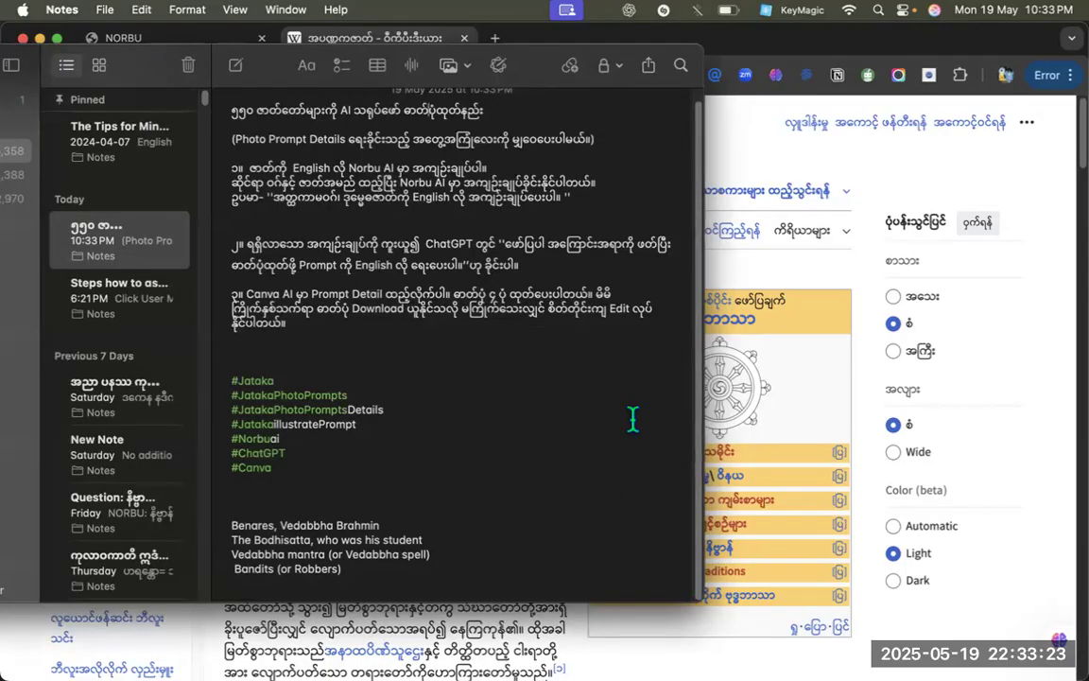
pyautogui.click(889, 180)
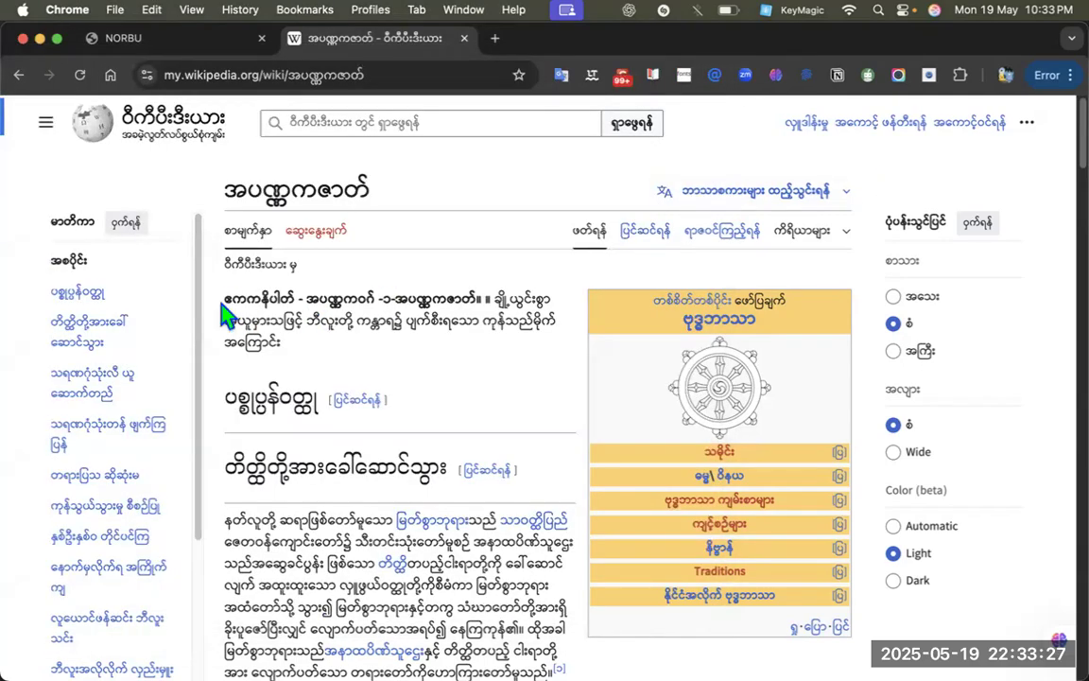
# Step: Examine the အပဏ္ဏကဇာတ် article, from the bold line naming its chapter and Jataka number down to its references
pyautogui.moveTo(226, 302); pyautogui.dragTo(481, 292)
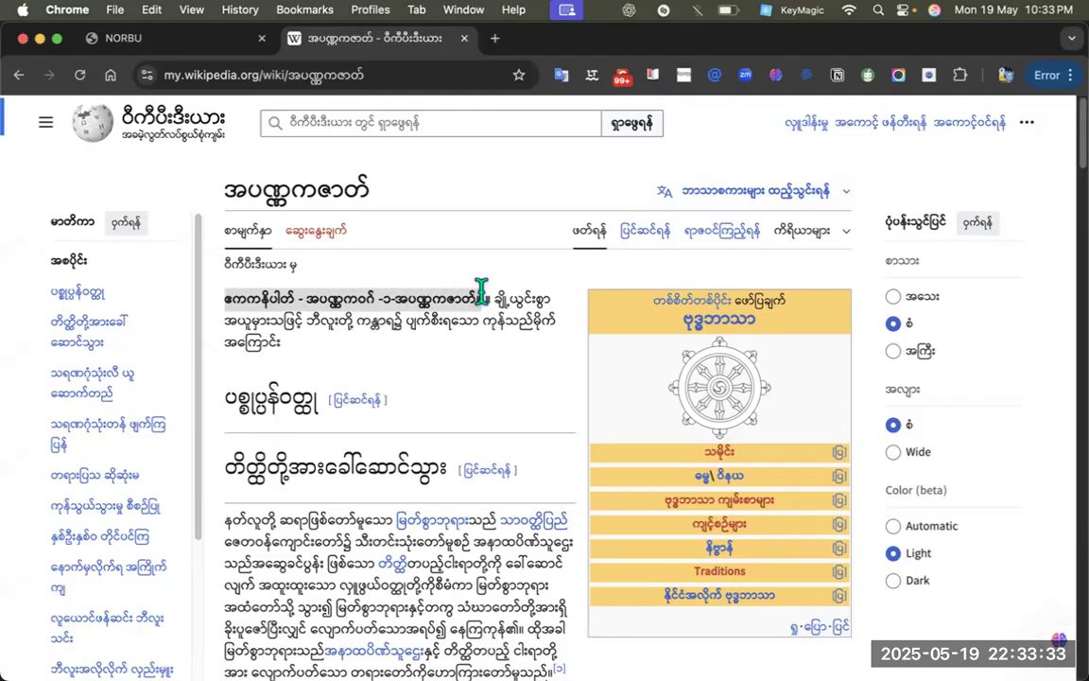
pyautogui.moveTo(481, 292); pyautogui.dragTo(480, 290)
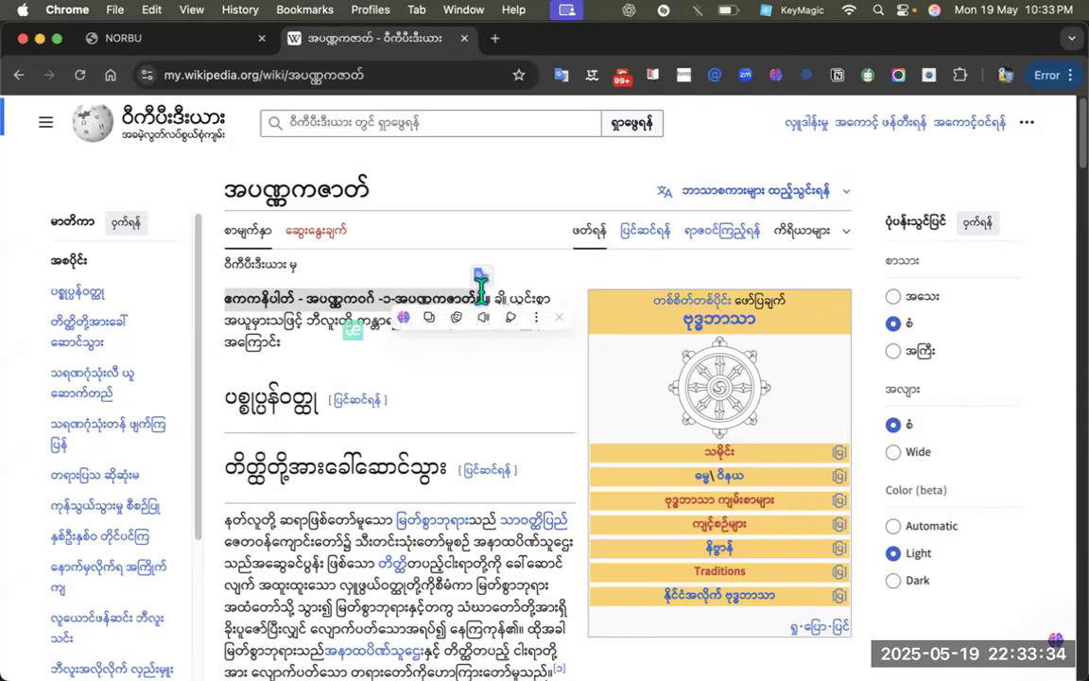
pyautogui.click(335, 130)
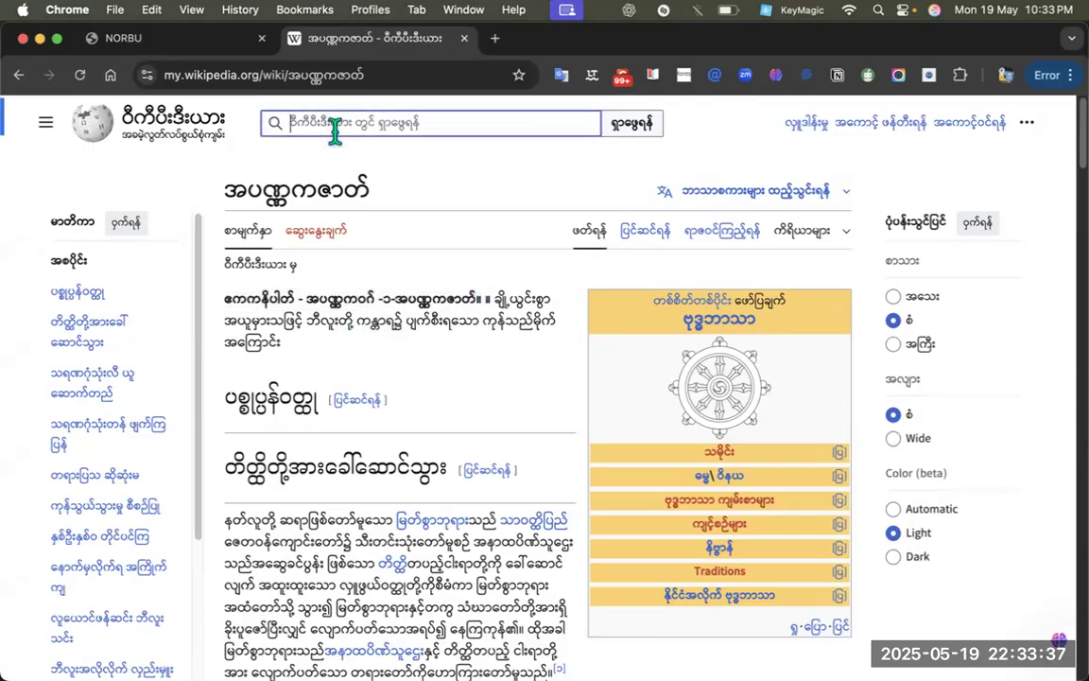
pyautogui.scroll(-10, 312, 364)
pyautogui.scroll(-15, 337, 361)
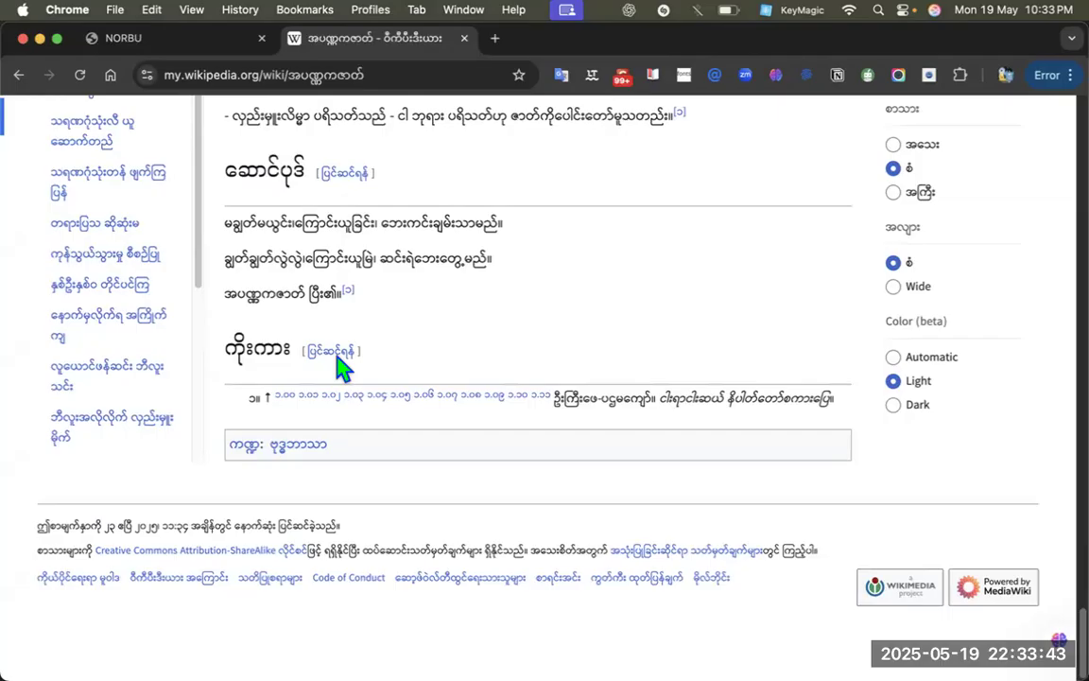
pyautogui.scroll(8, 340, 367)
pyautogui.scroll(15, 335, 354)
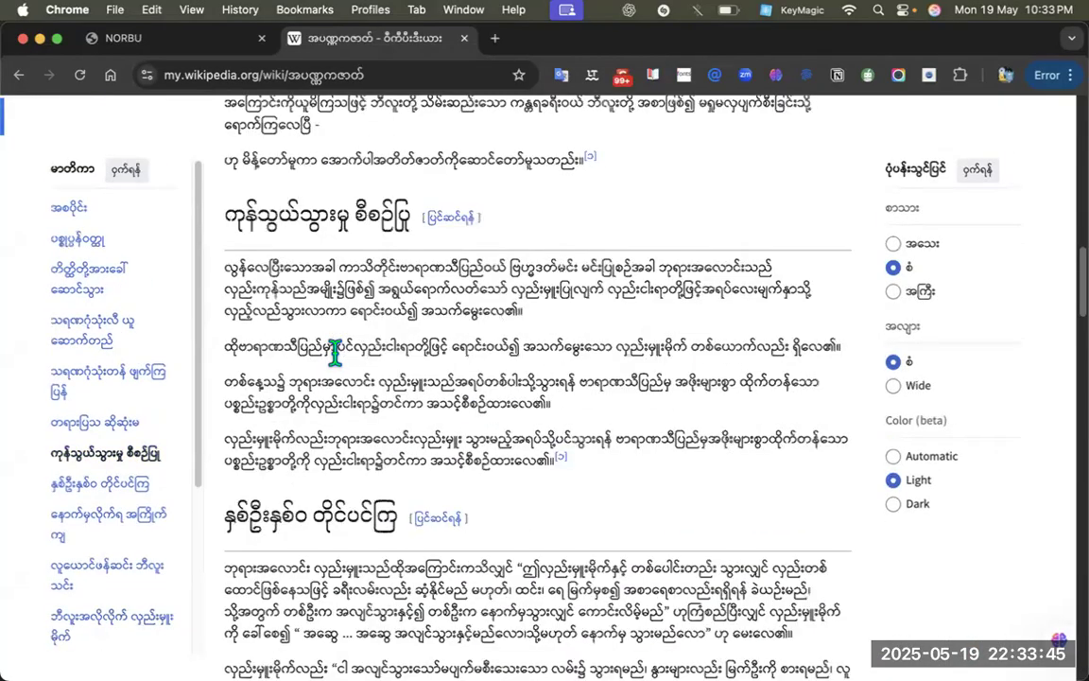
pyautogui.scroll(5, 340, 367)
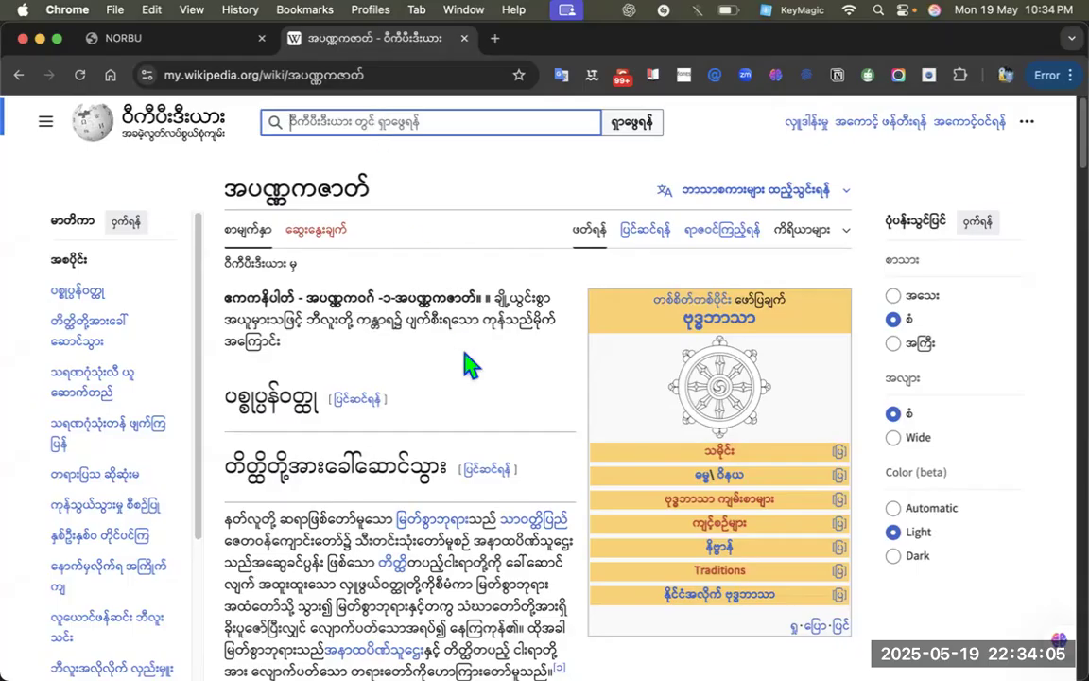
# Step: Switch to the Tipitaka Pali app and open the book ဇာတကပါဠိ (ပ) from the Pali collection
pyautogui.press('F4')
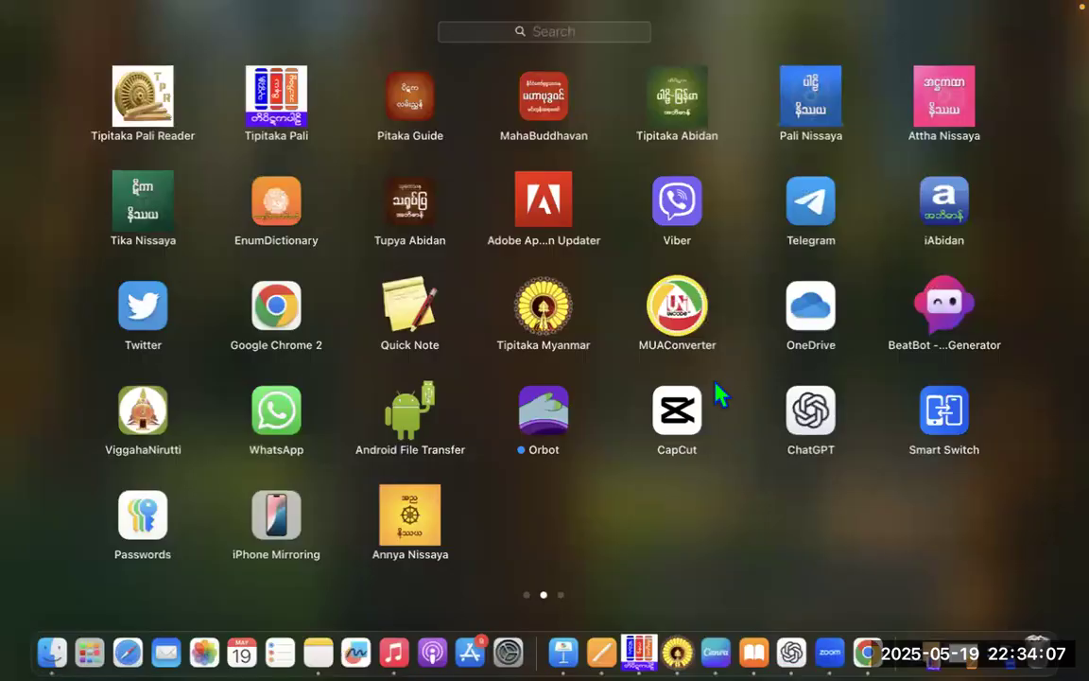
pyautogui.click(932, 652)
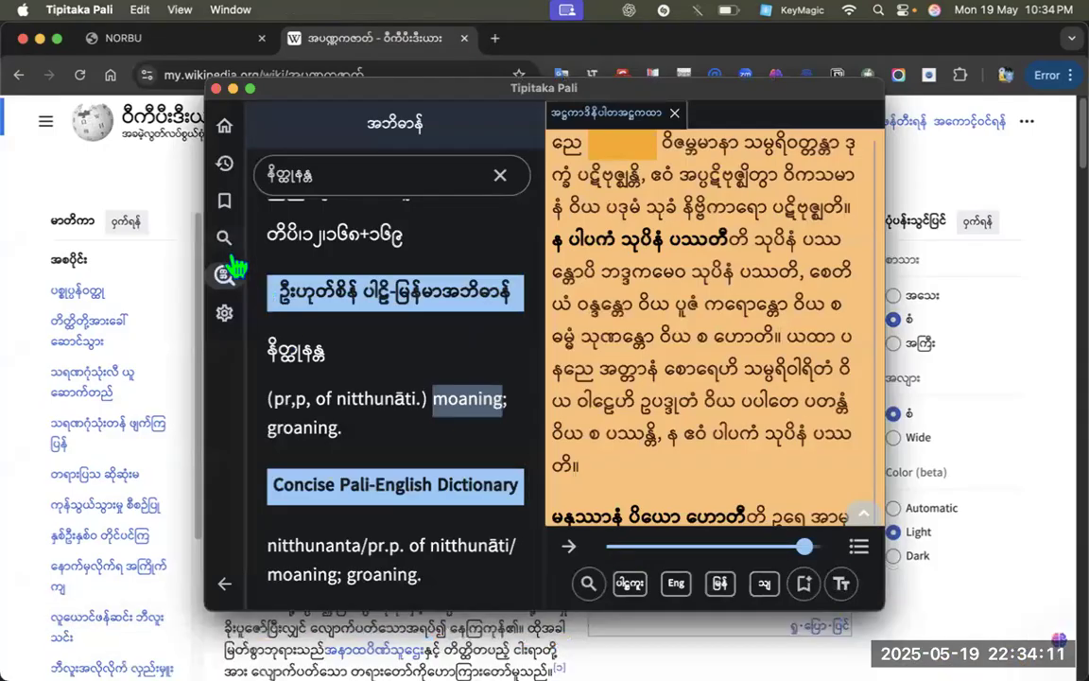
pyautogui.click(227, 130)
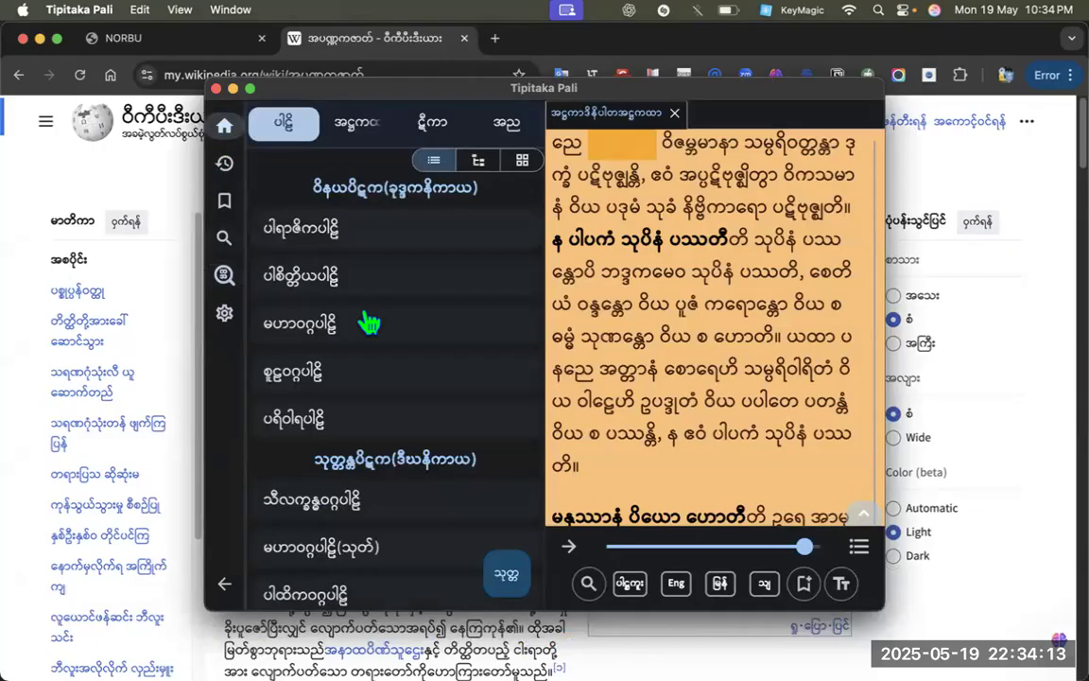
pyautogui.scroll(-2, 368, 326)
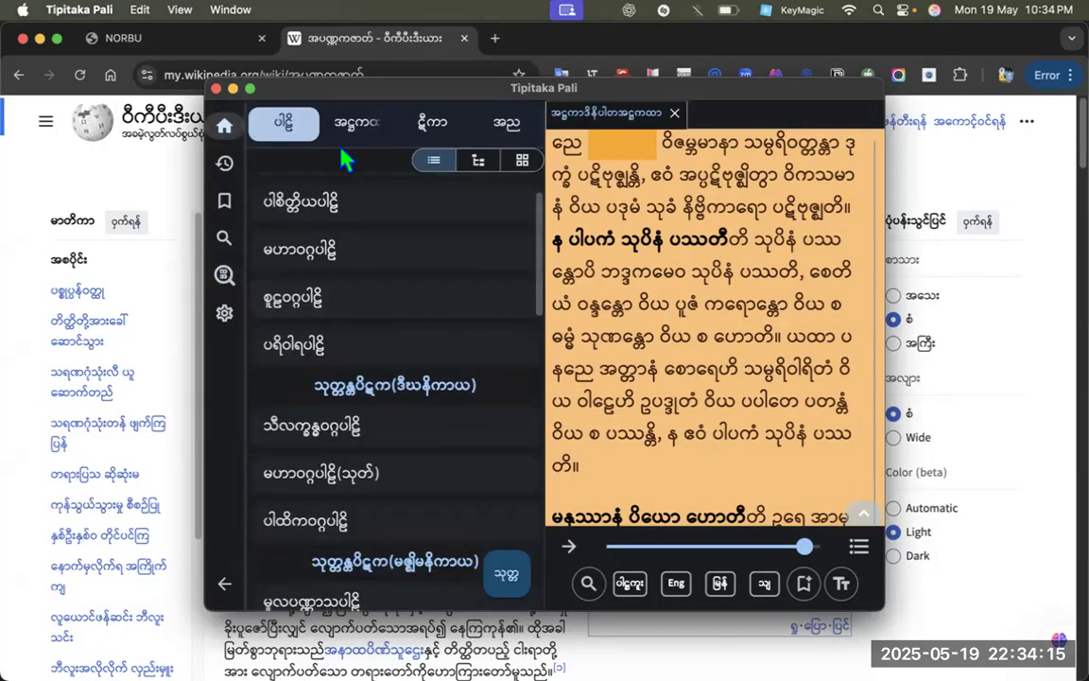
pyautogui.scroll(-3, 416, 431)
pyautogui.scroll(-2, 416, 431)
pyautogui.scroll(-2, 416, 431)
pyautogui.scroll(-4, 416, 431)
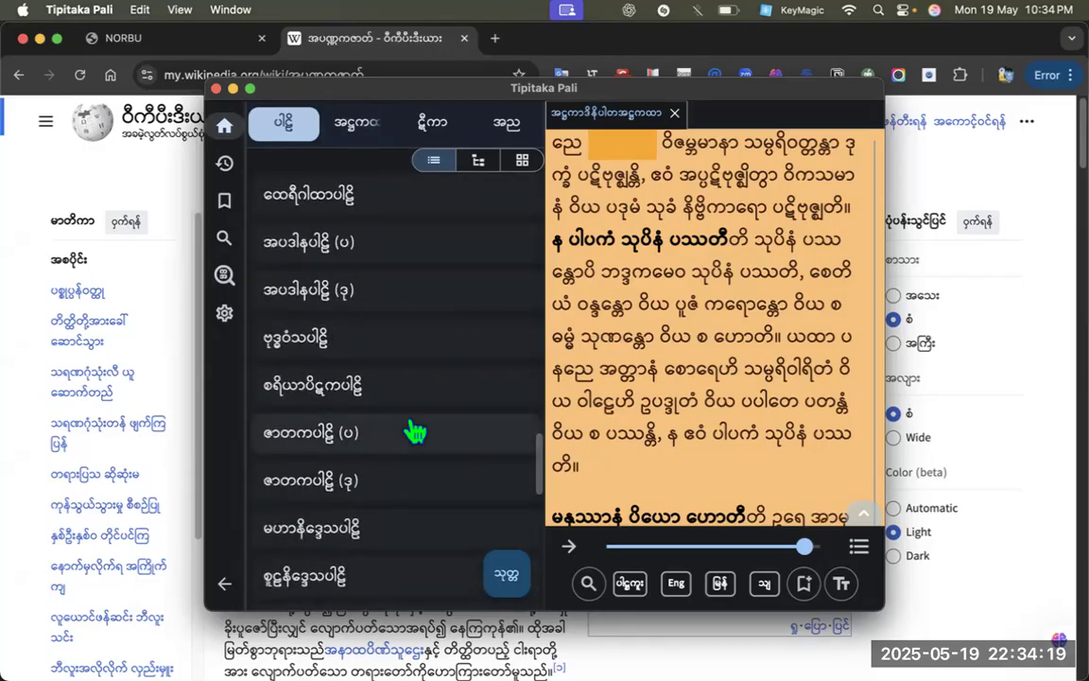
pyautogui.click(382, 438)
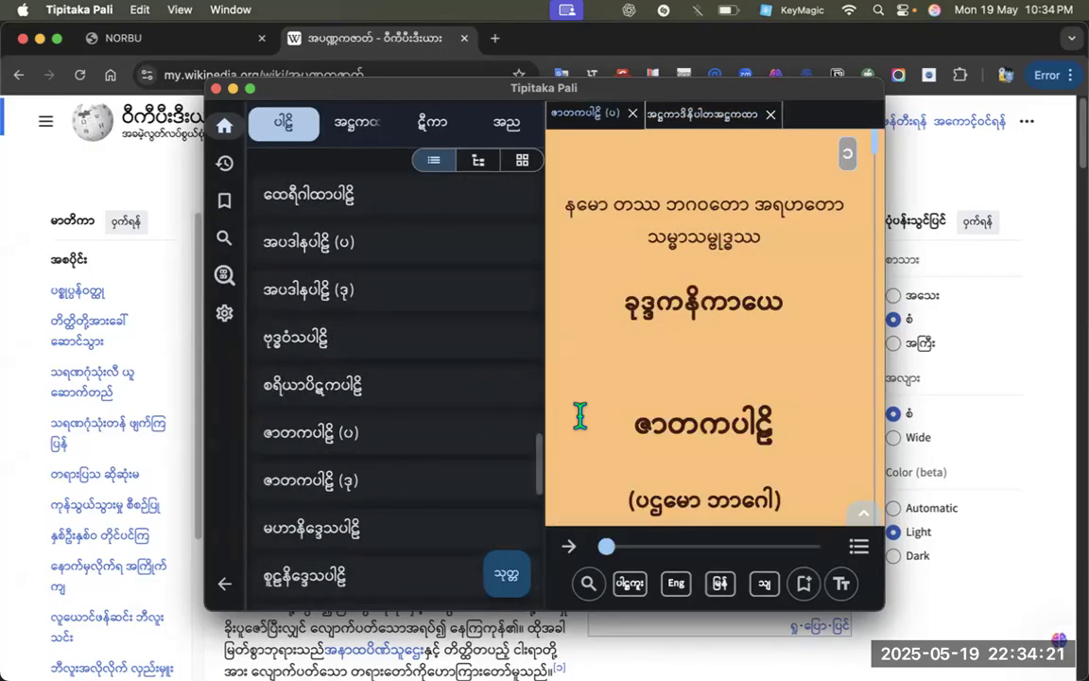
# Step: Look through the book's table of contents for Jataka titles and close the Tipitaka Pali window
pyautogui.click(858, 548)
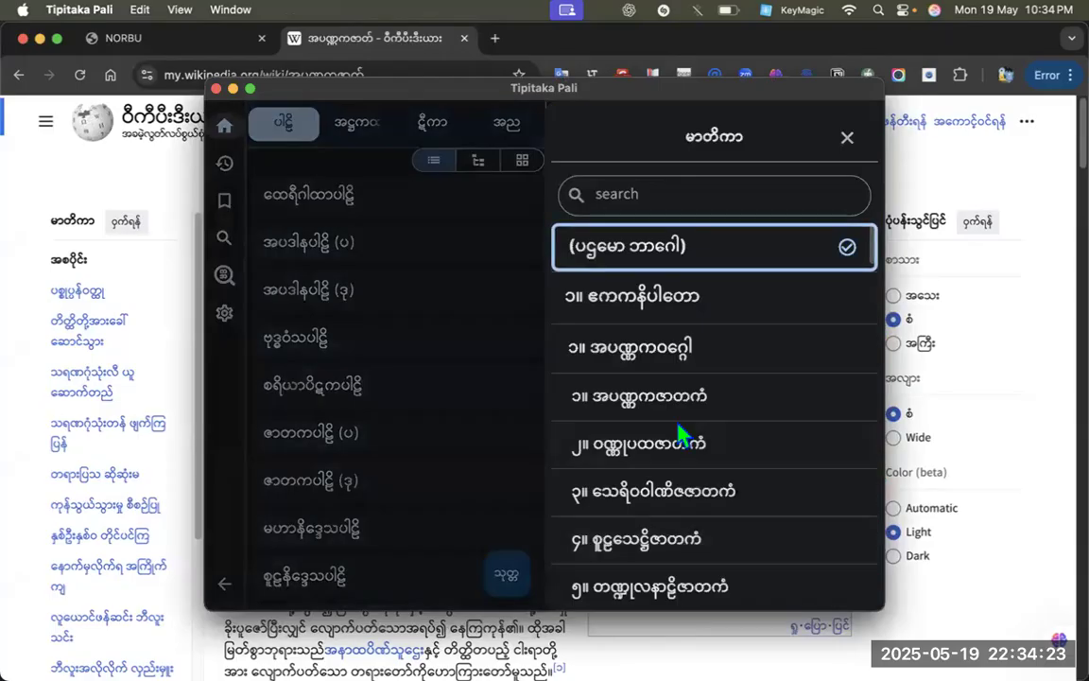
pyautogui.scroll(-2, 680, 437)
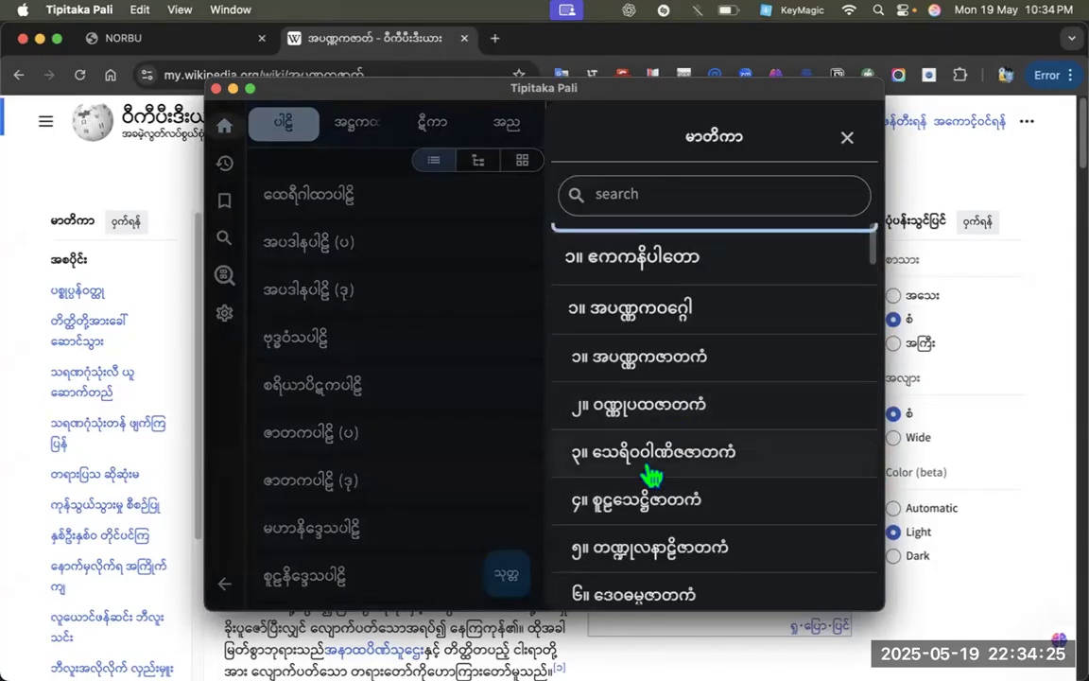
pyautogui.click(215, 88)
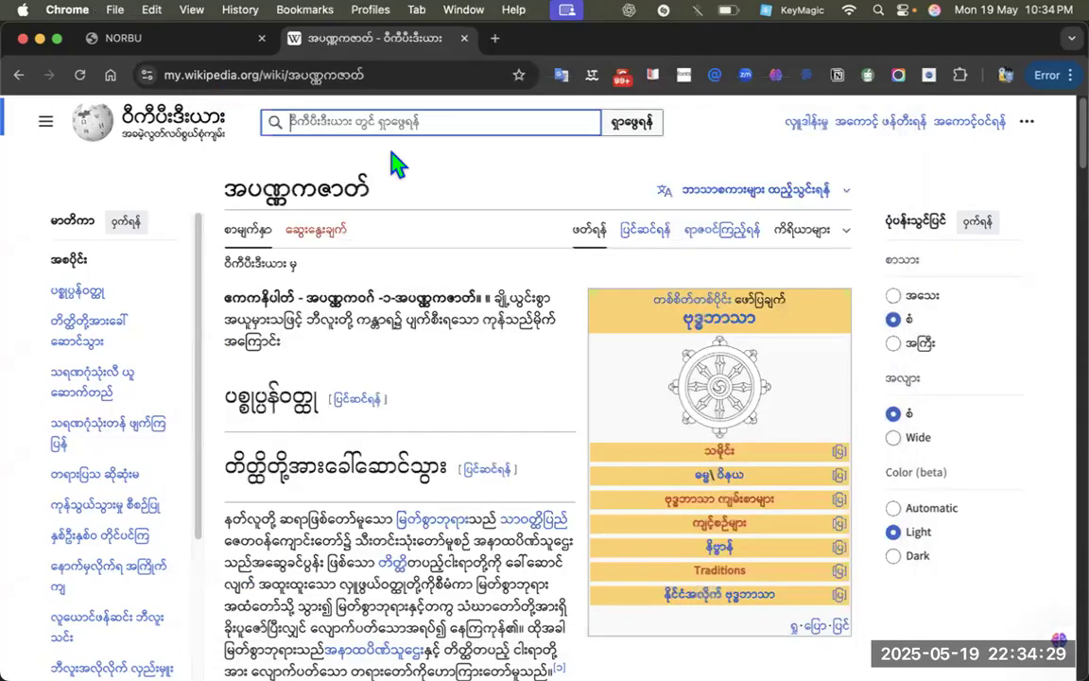
# Step: Search Wikipedia for "သေရိဝဇာတ်" and open the သေရိဝဝါဏိဇဇာတ် article
pyautogui.write('သော')
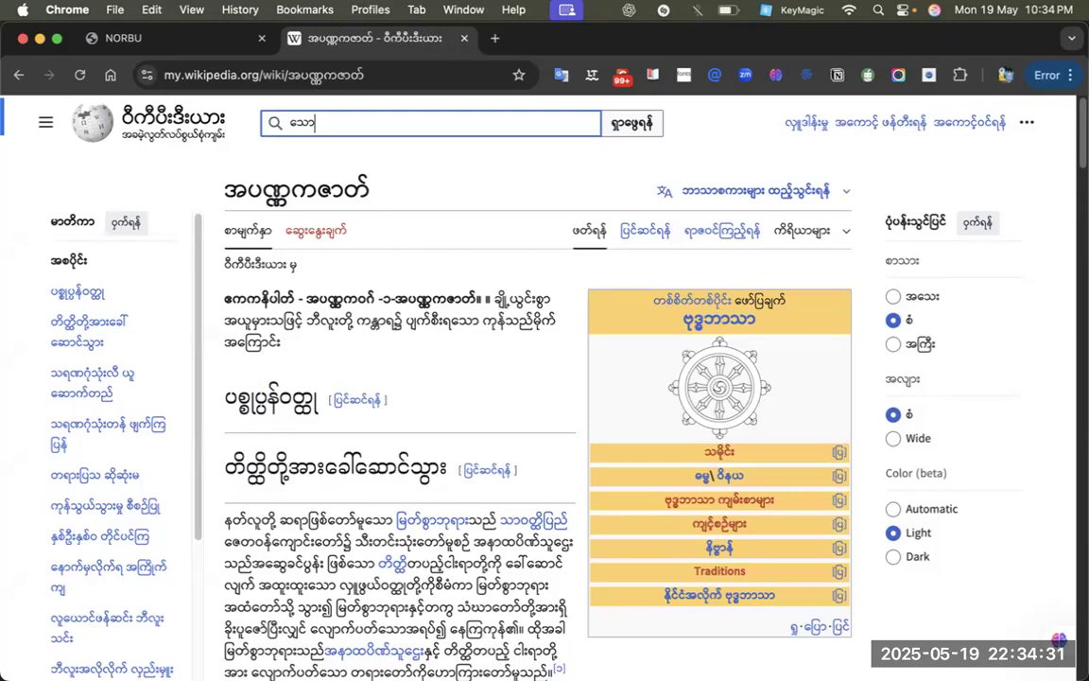
pyautogui.write('ရိဝဇာတ်')
pyautogui.press('Return')
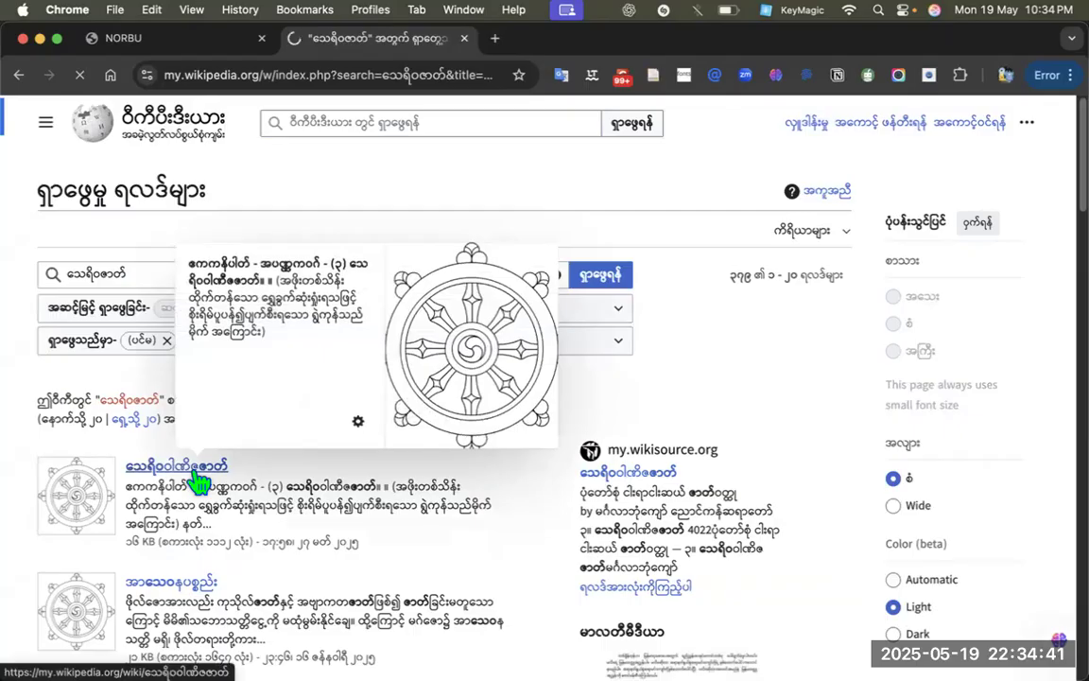
pyautogui.click(193, 484)
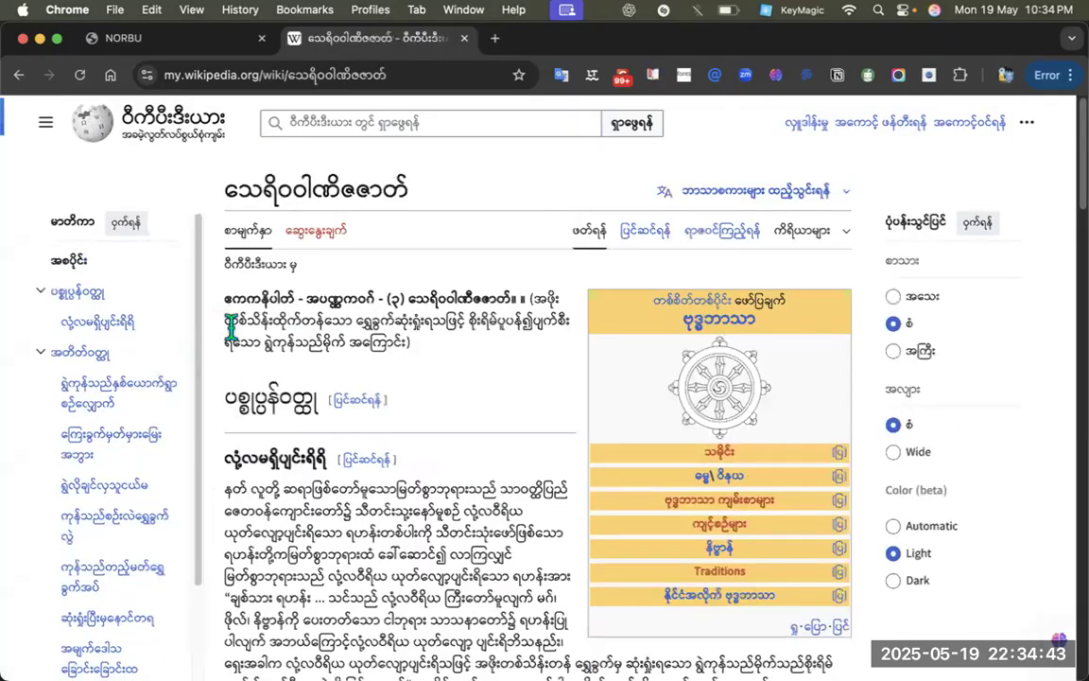
# Step: Copy the article's bold opening line with the chapter and Jataka number, and go to Norbu AI's question field
pyautogui.moveTo(224, 297); pyautogui.dragTo(529, 298)
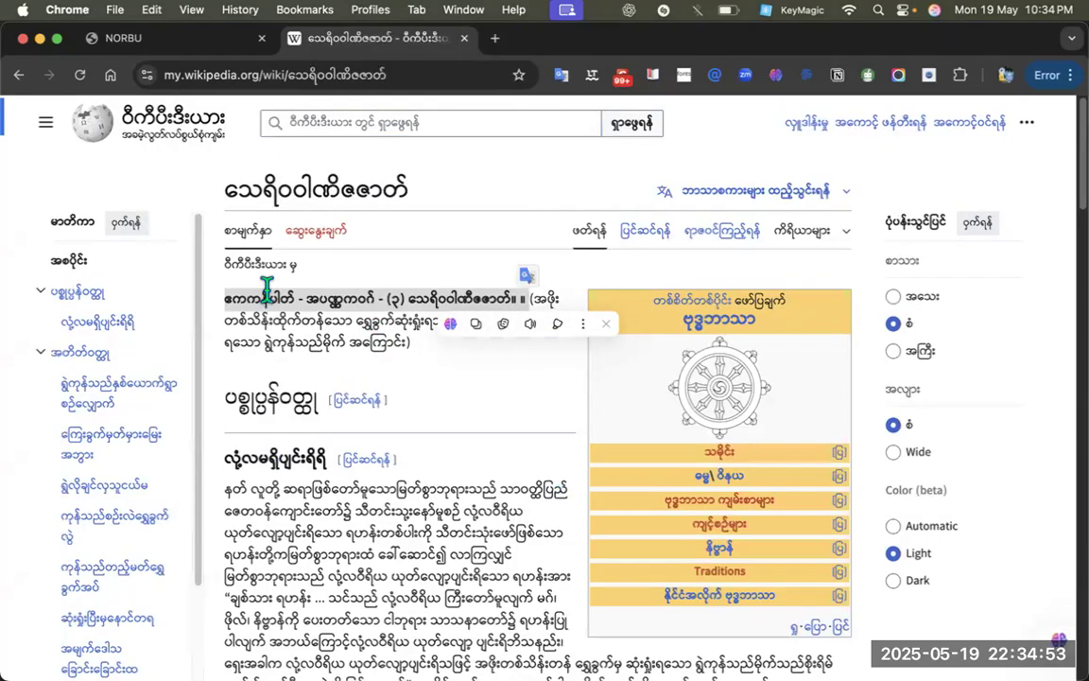
pyautogui.click(142, 34)
pyautogui.click(371, 592)
pyautogui.write('အောက်')
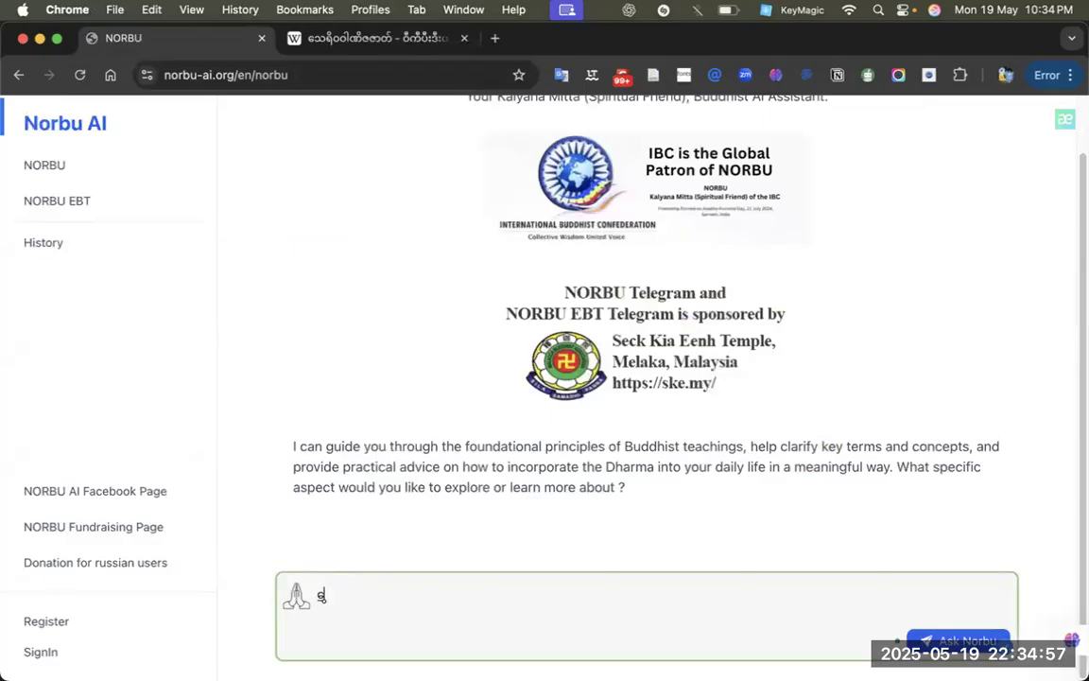
pyautogui.write('ဖော်ပြု')
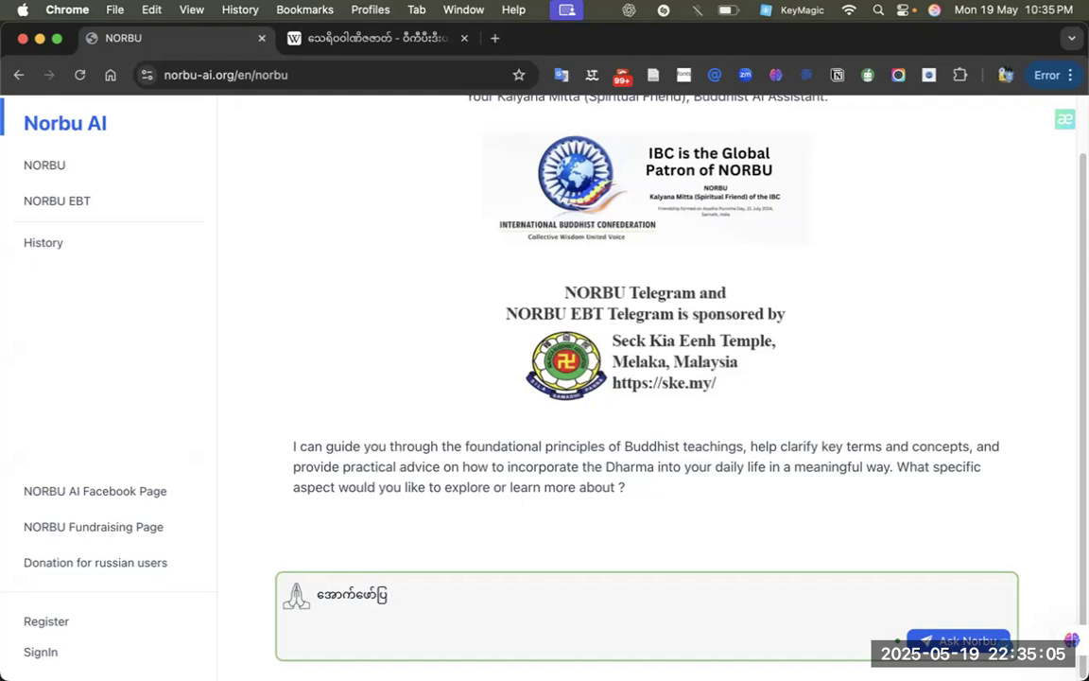
pyautogui.write('ပါ')
pyautogui.press('BackSpace')
pyautogui.press('BackSpace')
pyautogui.press('BackSpace')
pyautogui.press('BackSpace')
pyautogui.press('BackSpace')
pyautogui.press('BackSpace')
pyautogui.press('BackSpace')
pyautogui.press('BackSpace')
pyautogui.press('BackSpace')
pyautogui.press('BackSpace')
pyautogui.press('BackSpace')
pyautogui.press('BackSpace')
pyautogui.press('BackSpace')
# Step: Paste the copied line "ဧကကနိပါတ် - အပဏ္ဏကဝဂ် - (၃) သေရိဝဝါဏိဇဇာတ်" into the question, replacing its trailing punctuation with "ကို"
pyautogui.write('ဧကနိပါတ် - အပဏ္ဏကဝဂ် - (၃) သေရိဝဝါဏိဇဇာတ်။ ။')
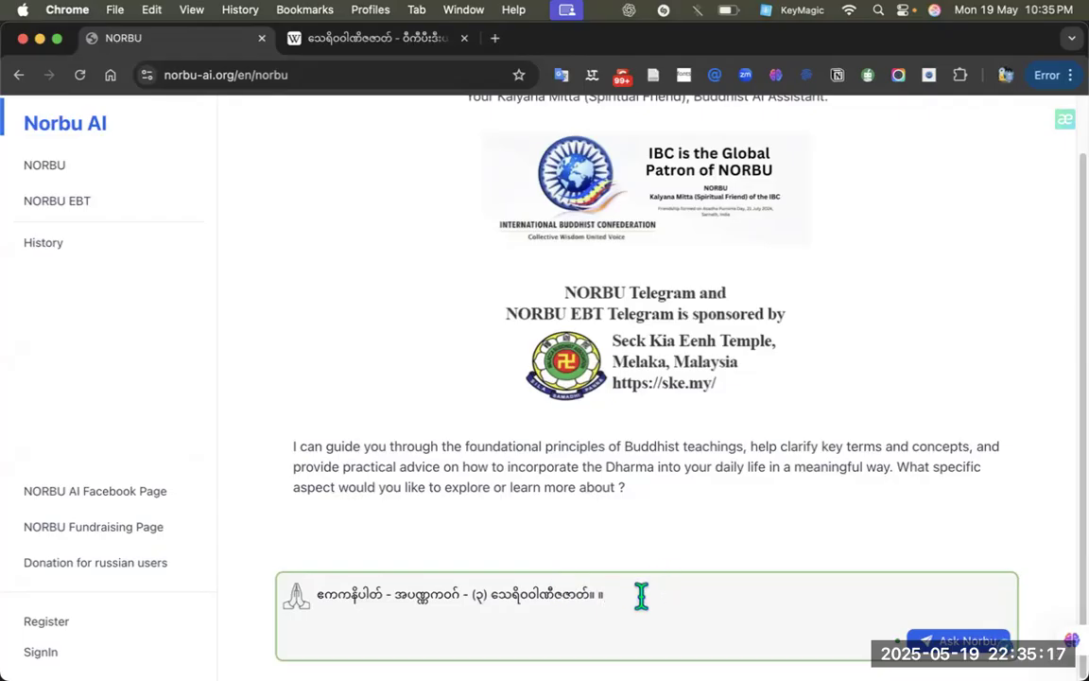
pyautogui.press('BackSpace')
pyautogui.press('BackSpace')
pyautogui.press('BackSpace')
pyautogui.write('ကို')
# Step: Complete the question with "English လို အကျဉ်းချုပ်ပေးပါ။" and submit it to Norbu
pyautogui.hotkey('ctrl', 'space')
pyautogui.write('Engl')
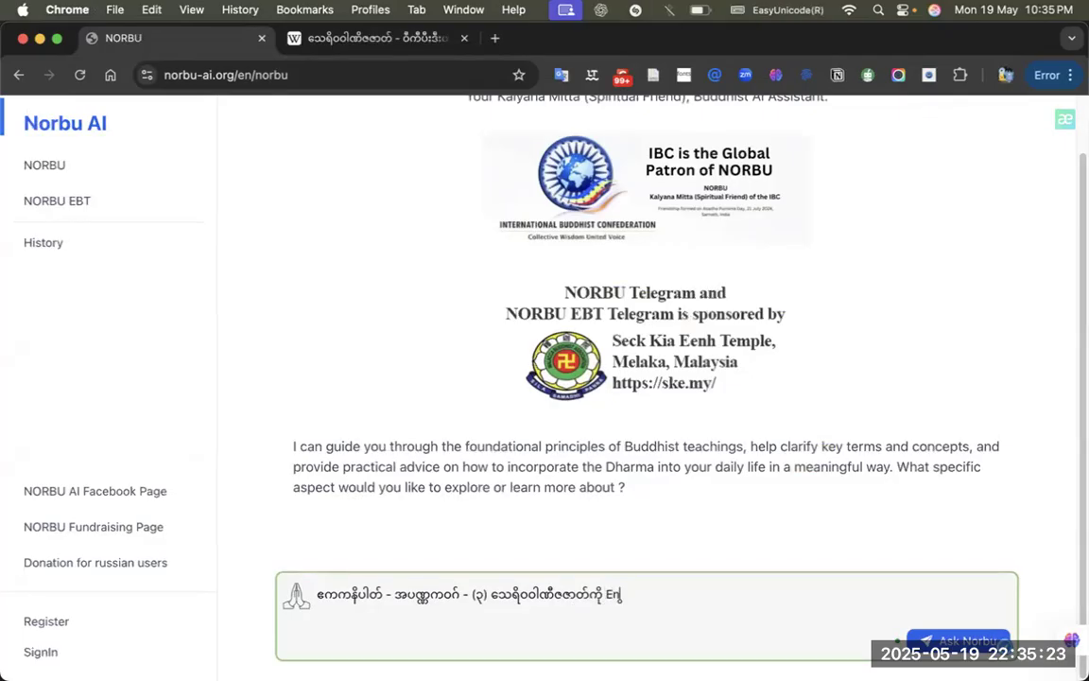
pyautogui.write('ish')
pyautogui.hotkey('ctrl', 'space')
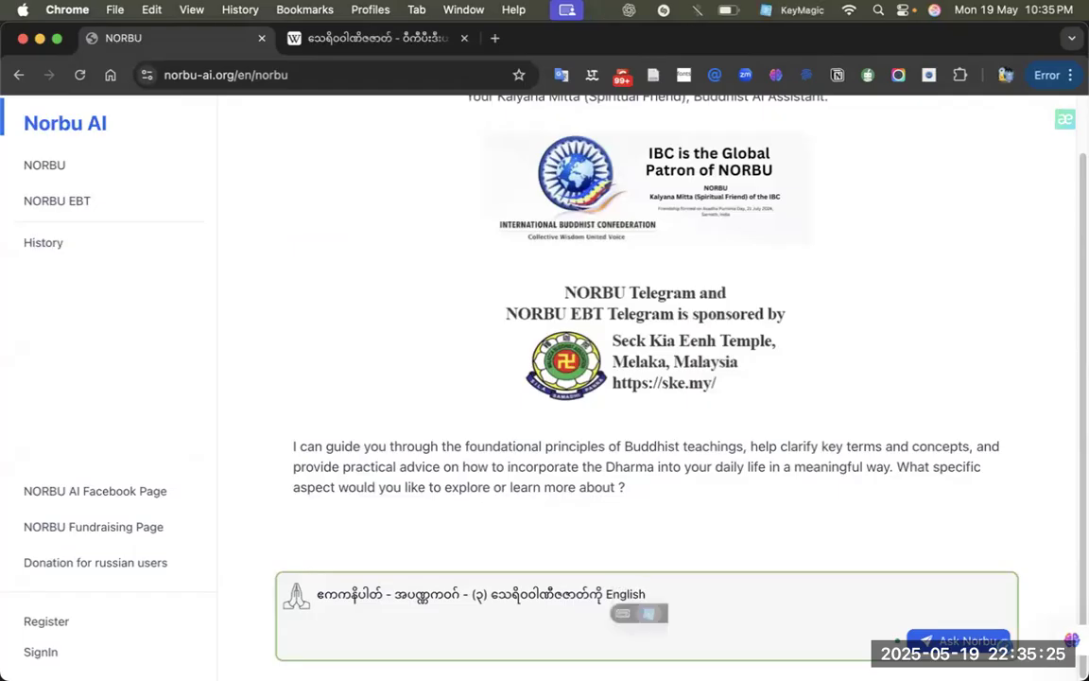
pyautogui.write('လို အကျဉ်')
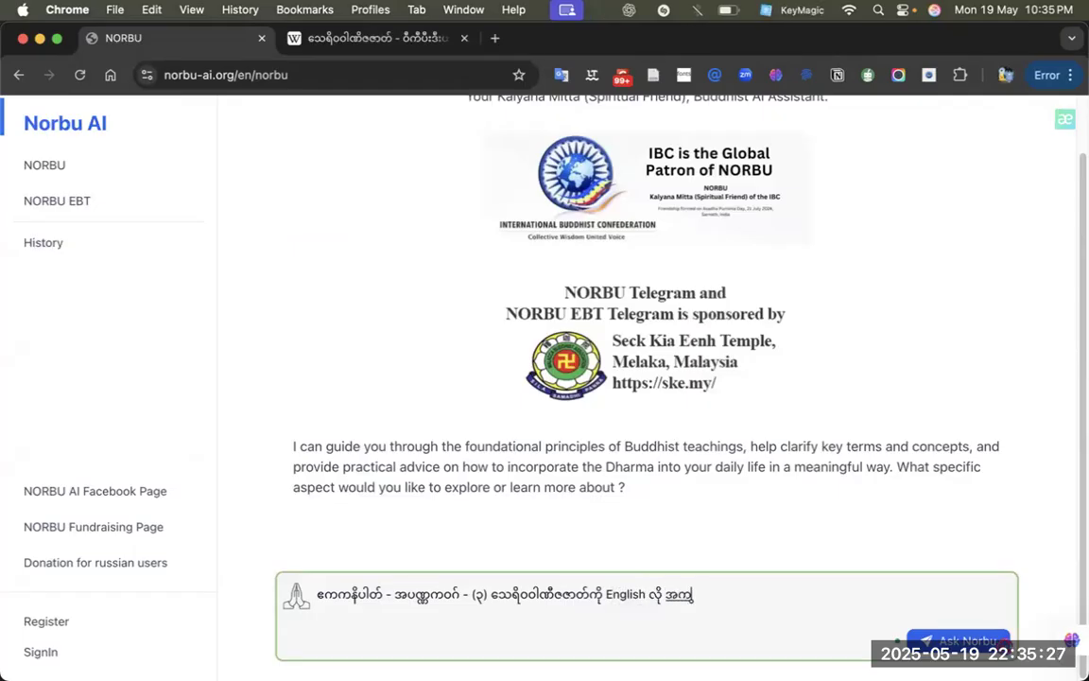
pyautogui.write('းချုပ်')
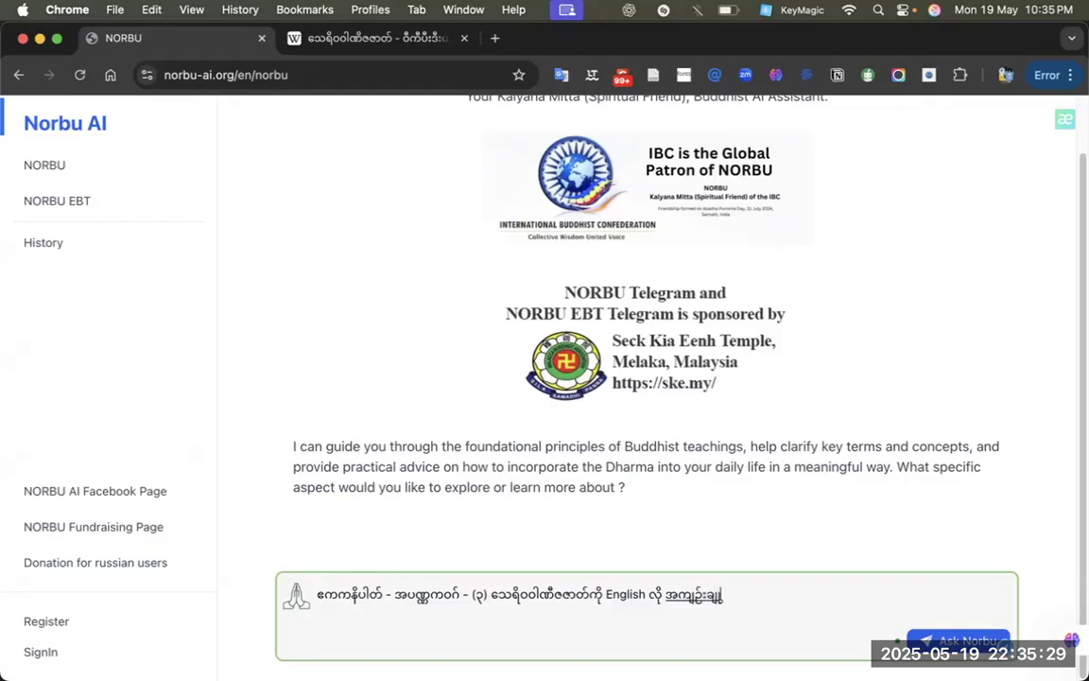
pyautogui.write('ပေးပါ။')
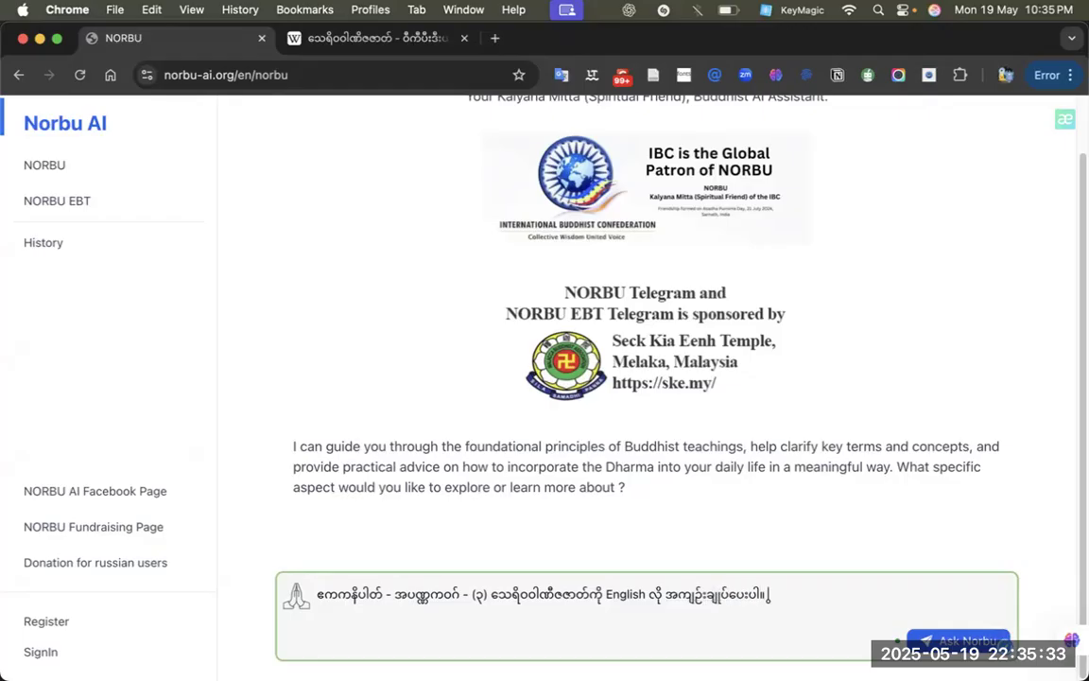
pyautogui.press('Return')
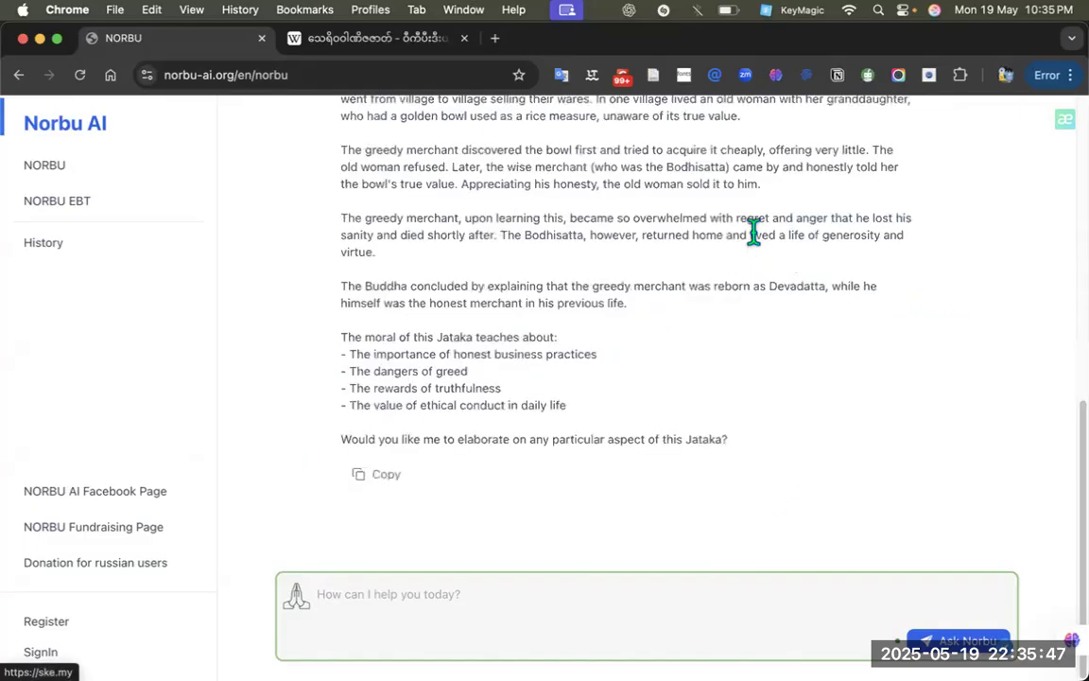
# Step: Read through Norbu's English summary of the Jataka and look up the dictionary meaning of "wares"
pyautogui.scroll(3, 661, 333)
pyautogui.scroll(-3, 658, 322)
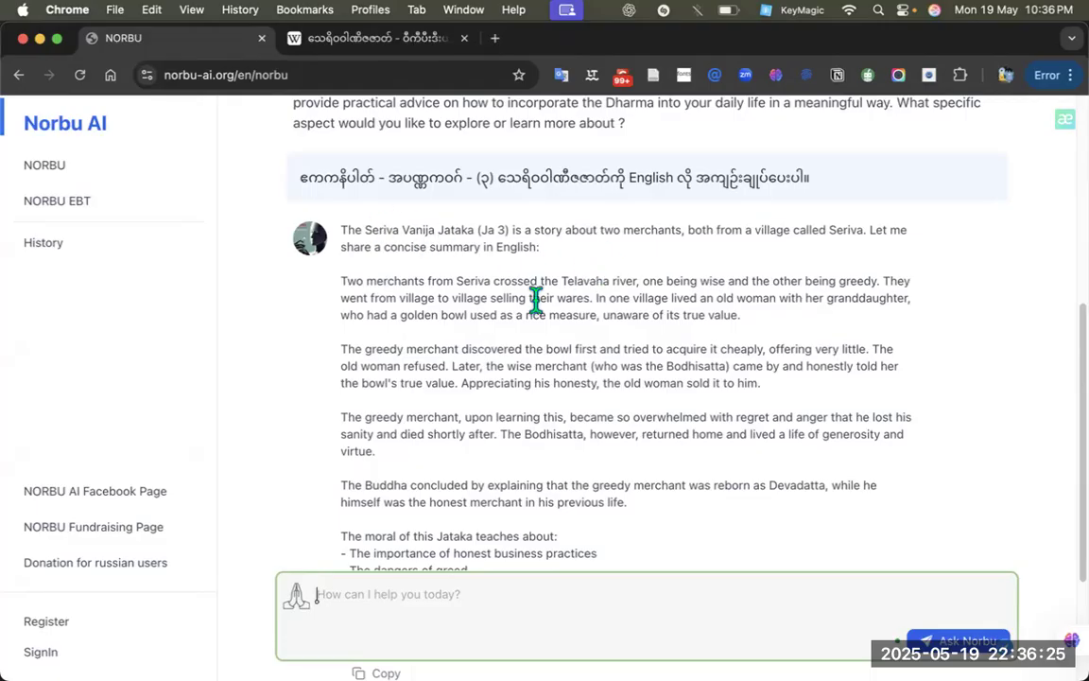
pyautogui.scroll(-2, 535, 300)
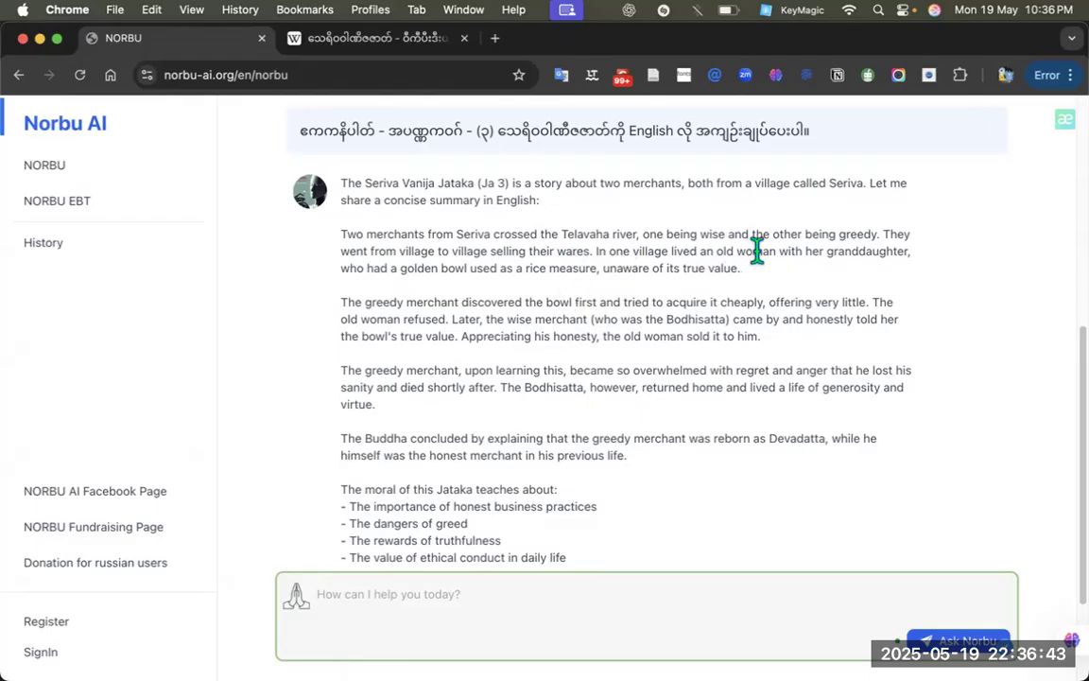
pyautogui.click(570, 251)
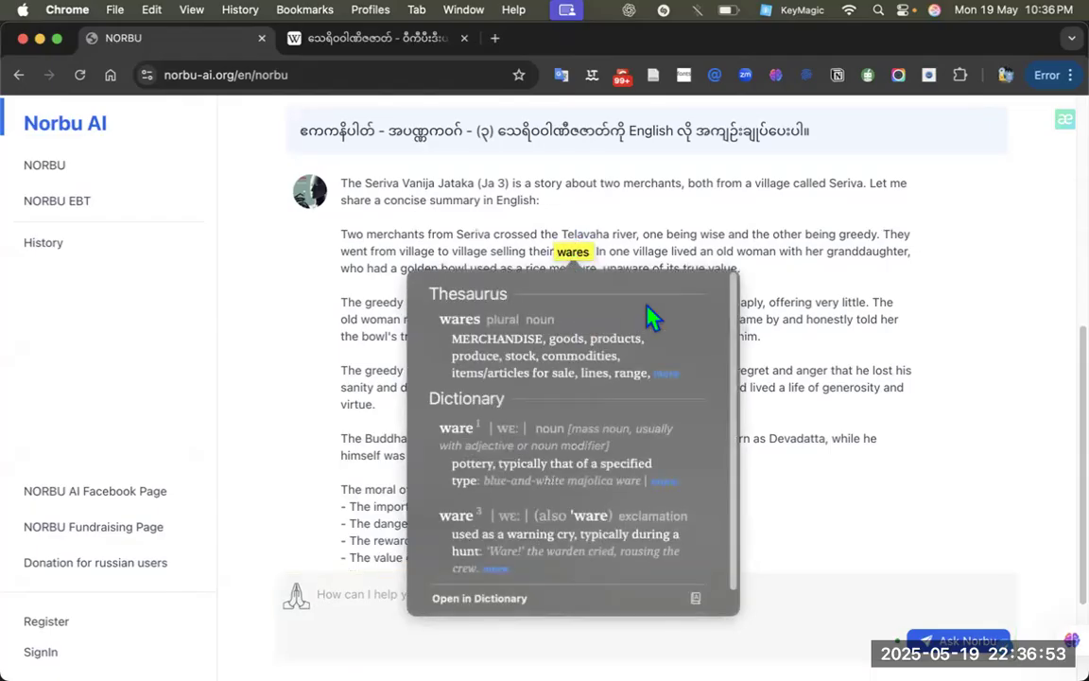
pyautogui.click(662, 208)
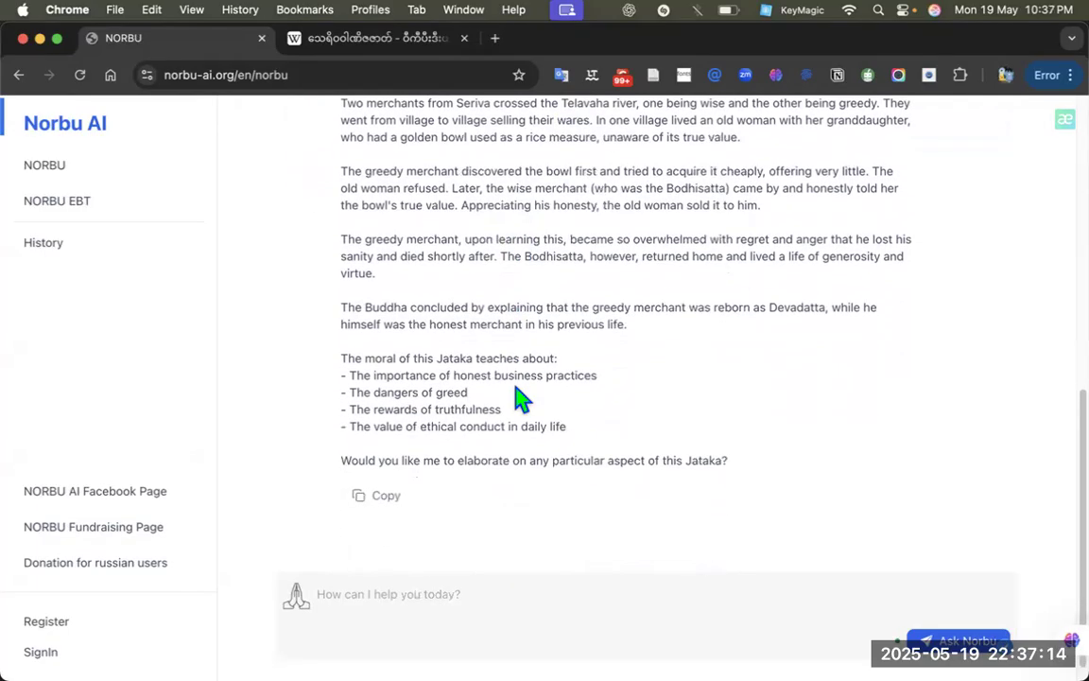
pyautogui.scroll(3, 522, 400)
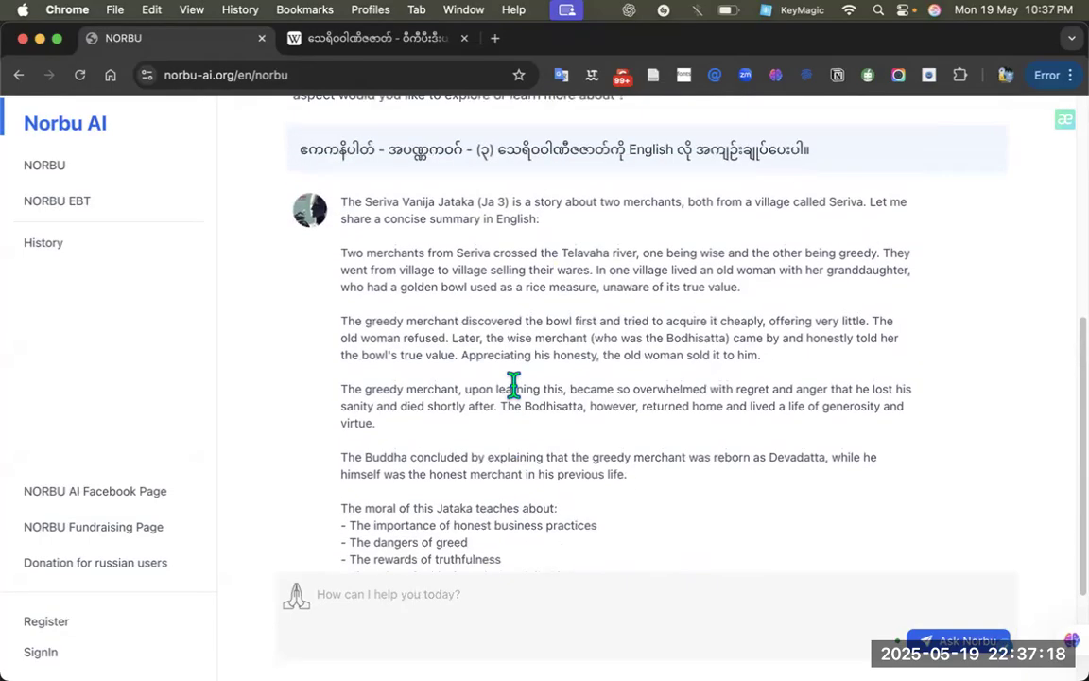
# Step: Translate the Norbu page into Myanmar (Burmese), look over the translated Jataka summary, and switch the page back to English
pyautogui.scroll(-1, 513, 386)
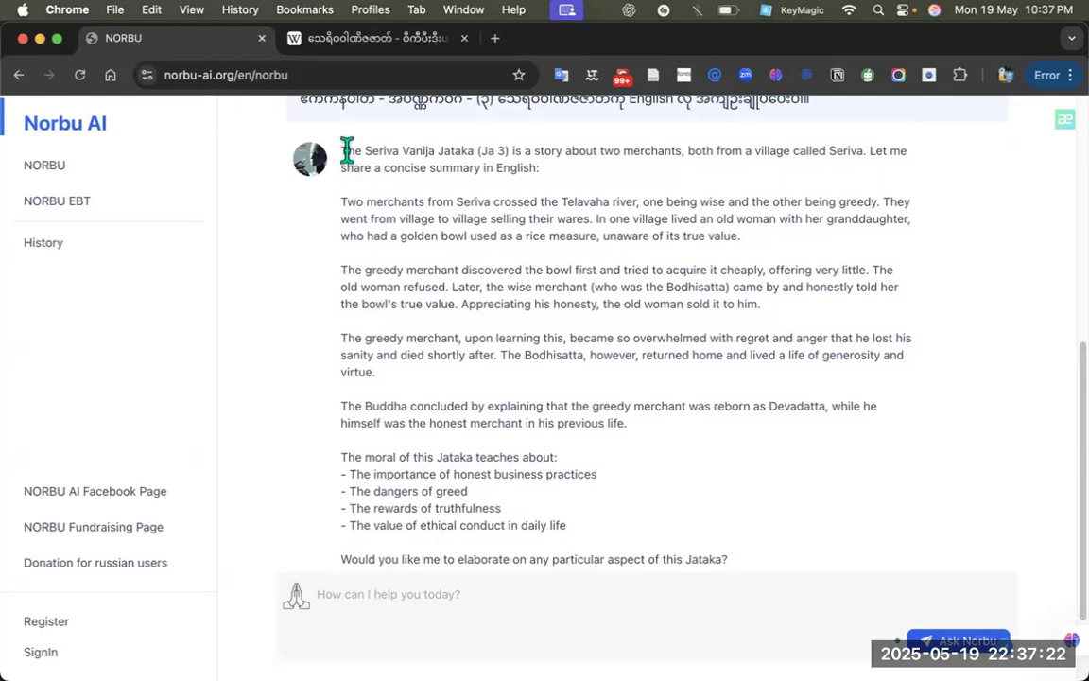
pyautogui.moveTo(341, 151); pyautogui.dragTo(635, 518)
pyautogui.scroll(-2, 636, 518)
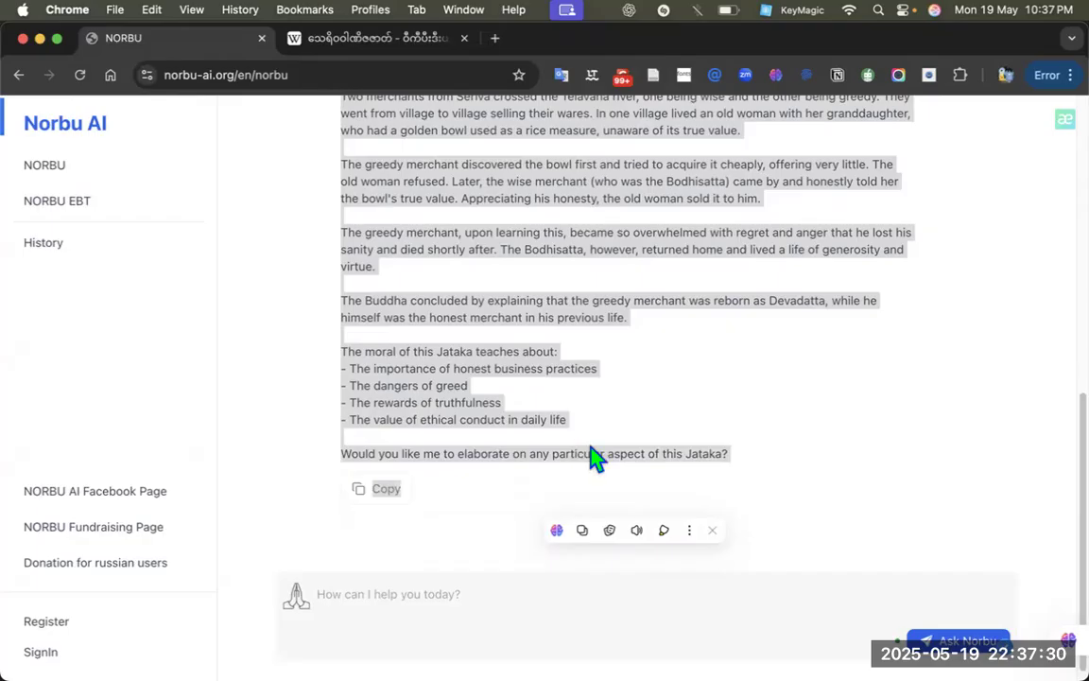
pyautogui.click(1063, 123)
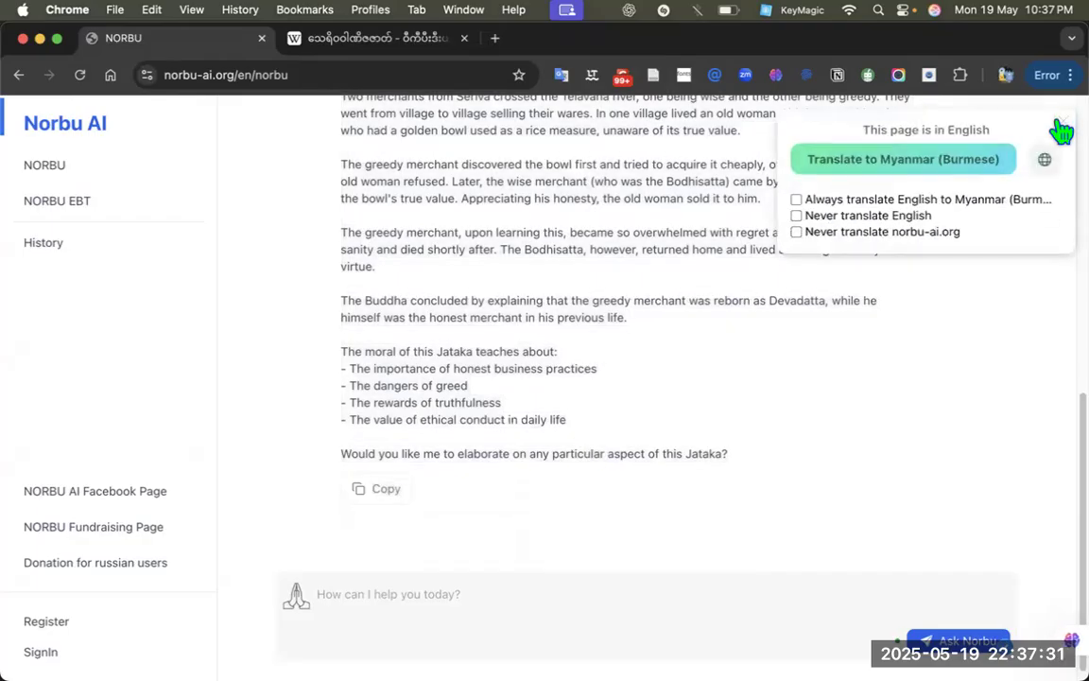
pyautogui.click(907, 162)
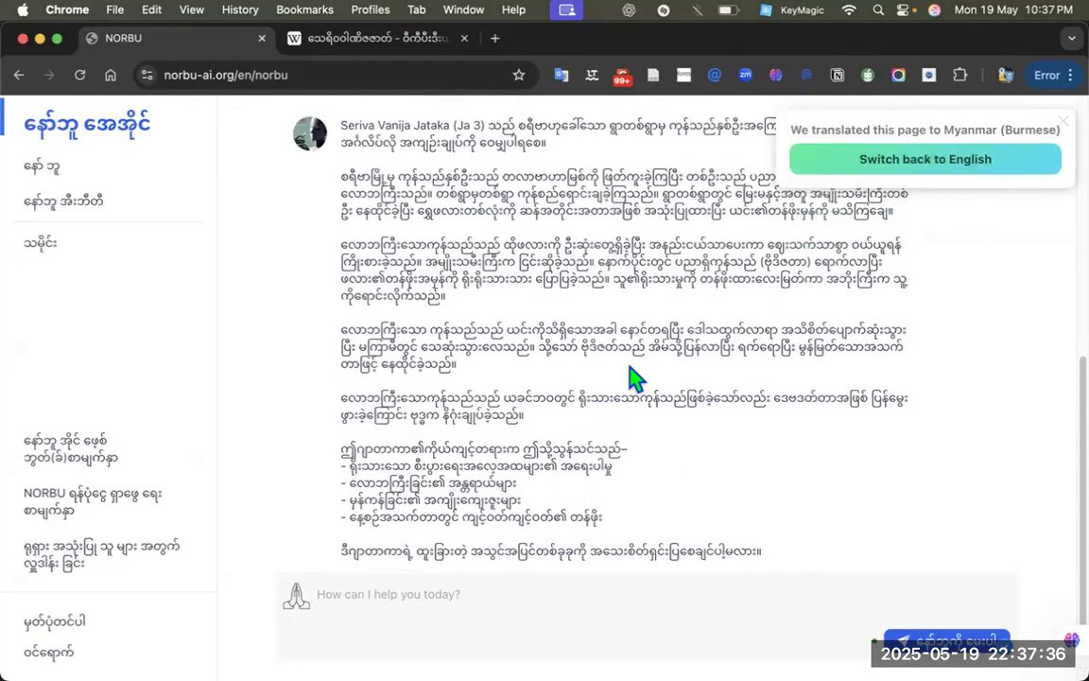
pyautogui.scroll(-3, 635, 378)
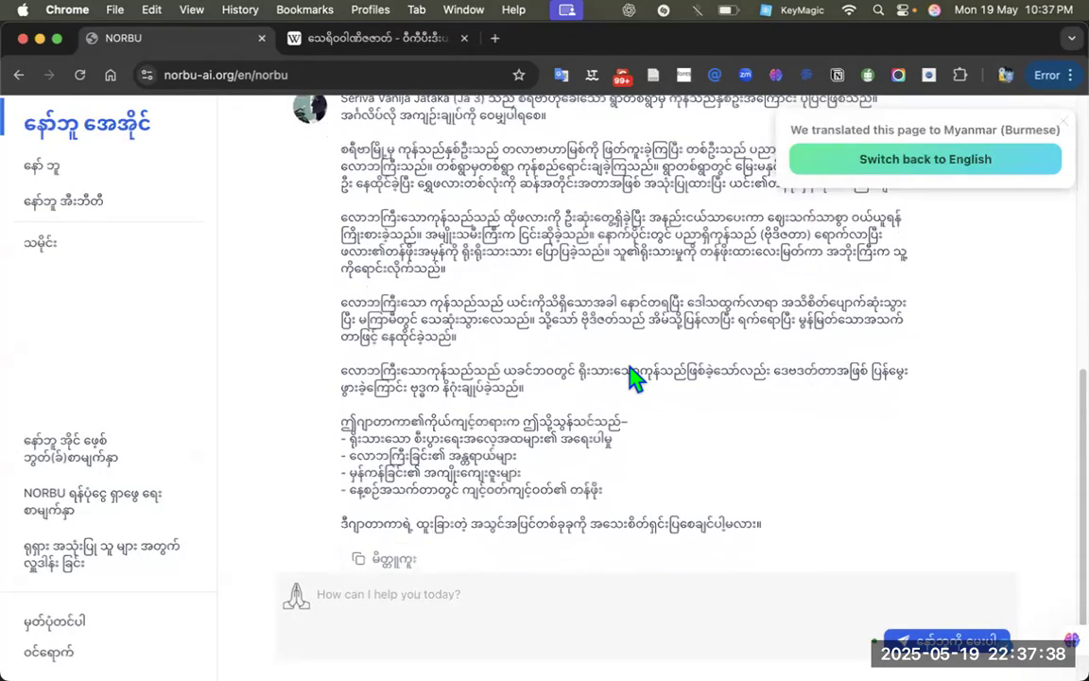
pyautogui.scroll(3, 636, 378)
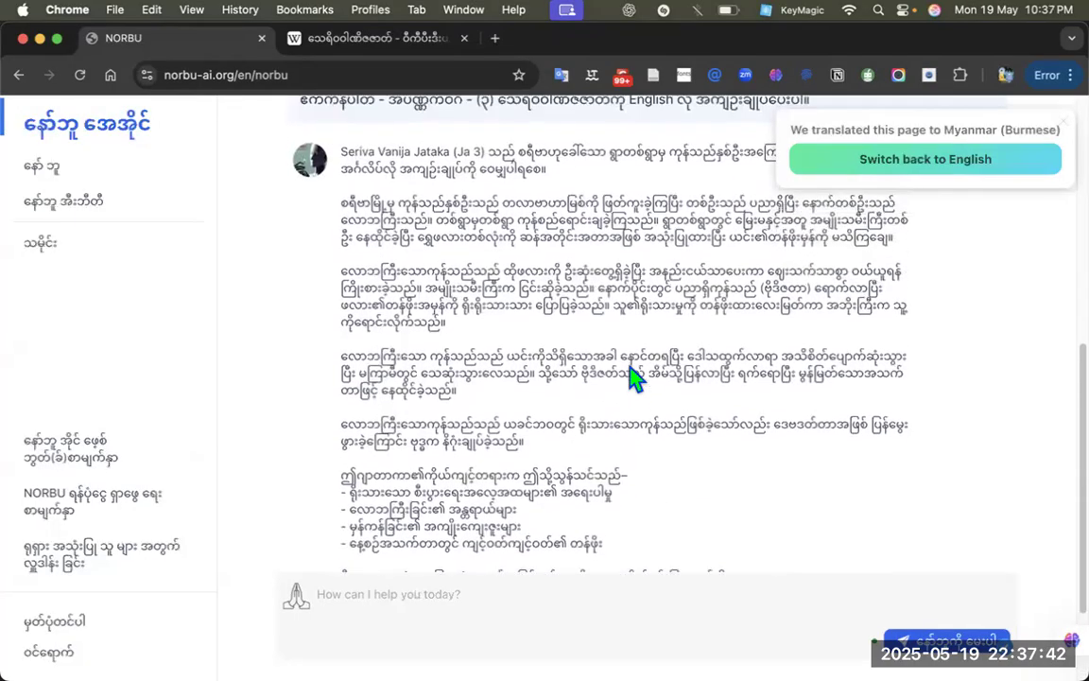
pyautogui.moveTo(662, 177); pyautogui.dragTo(860, 192)
pyautogui.click(903, 168)
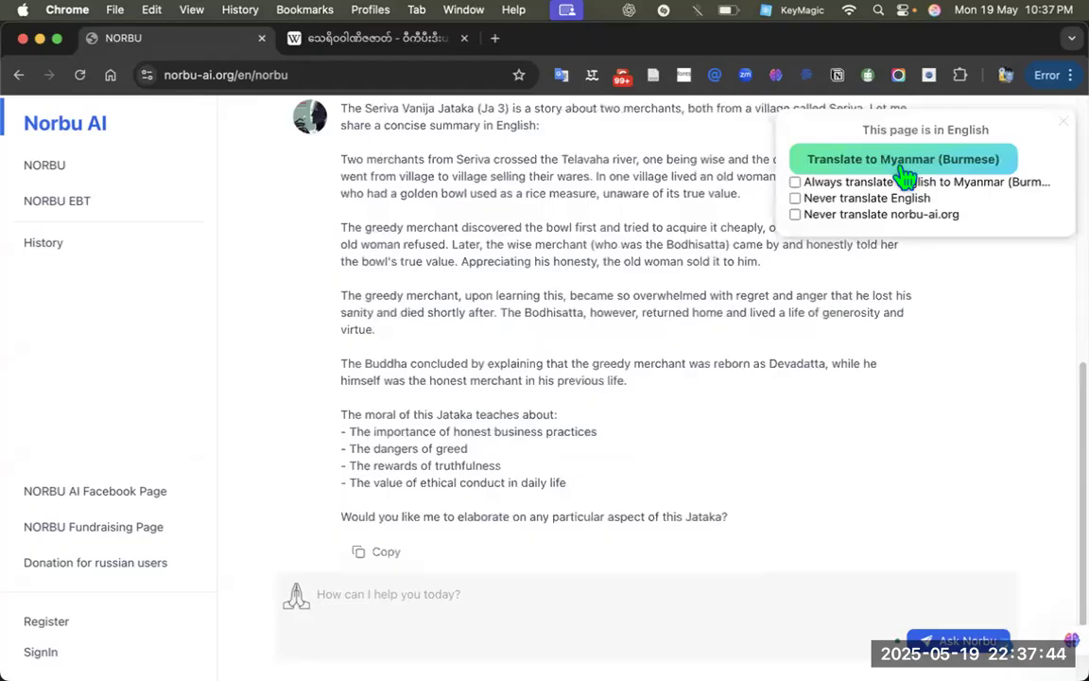
# Step: Copy Norbu's English summary from its opening sentence through the last moral, leaving out the closing question
pyautogui.scroll(3, 645, 365)
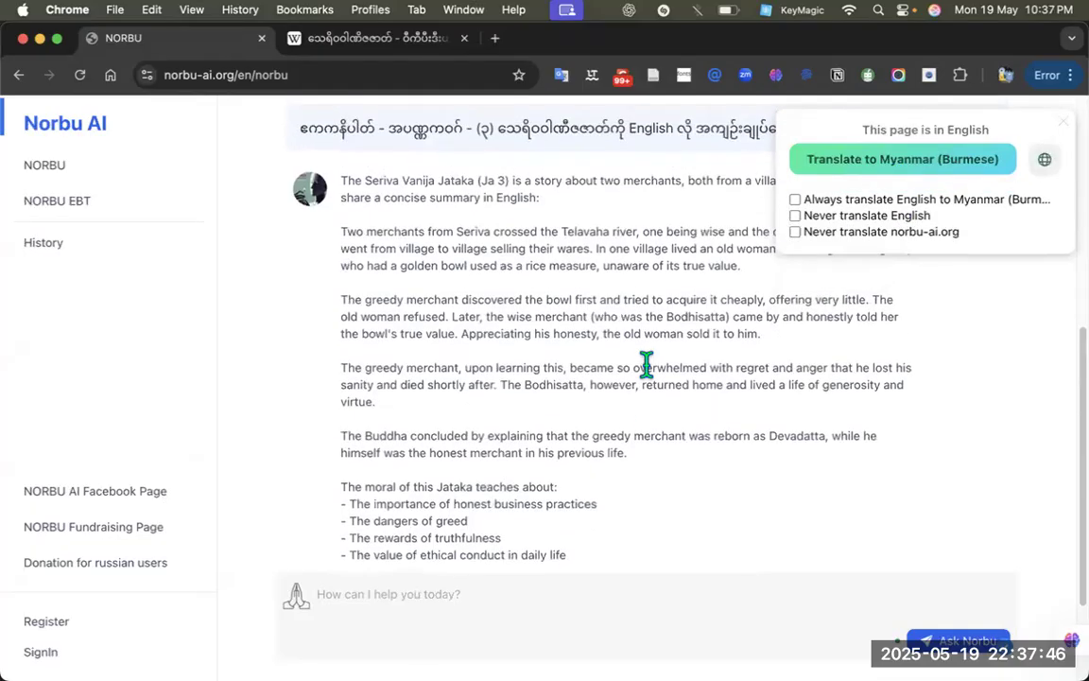
pyautogui.moveTo(342, 216); pyautogui.dragTo(554, 522)
pyautogui.scroll(-5, 556, 529)
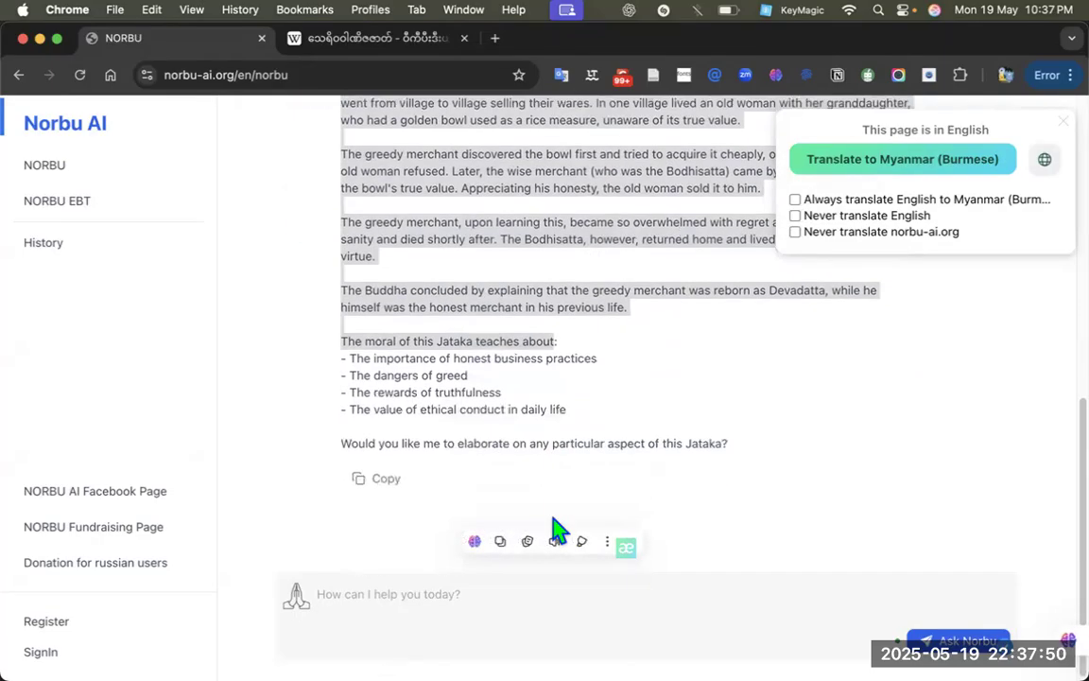
pyautogui.hotkey('shift', 'Down')
pyautogui.hotkey('shift', 'Down')
pyautogui.hotkey('shift', 'Down')
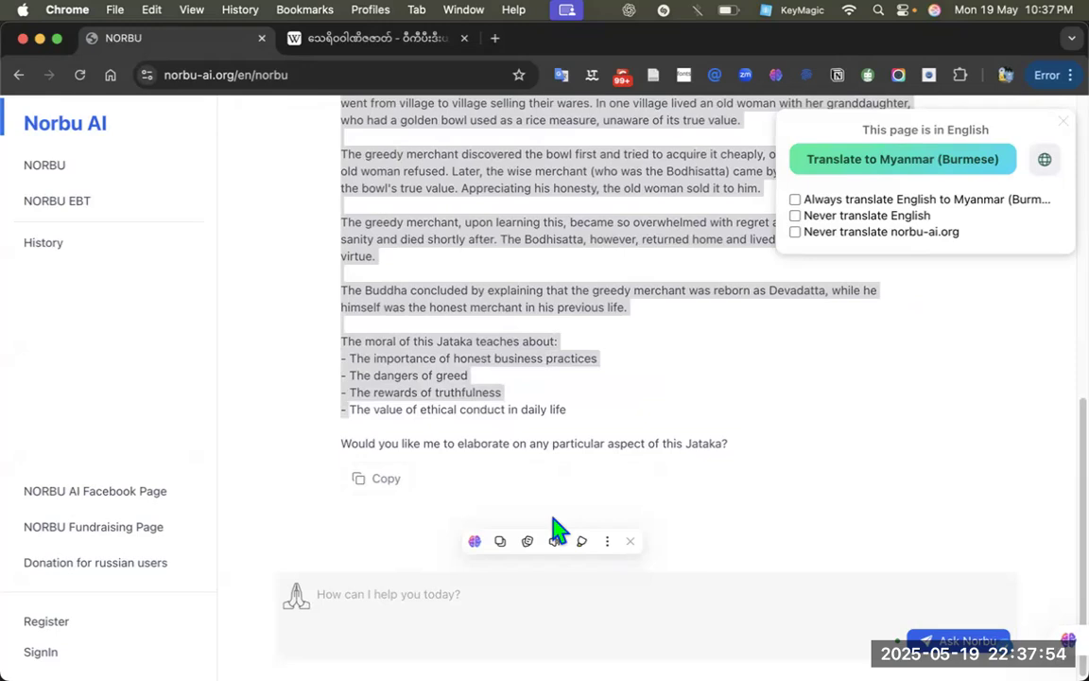
pyautogui.hotkey('shift', 'Down')
pyautogui.press('super+c')
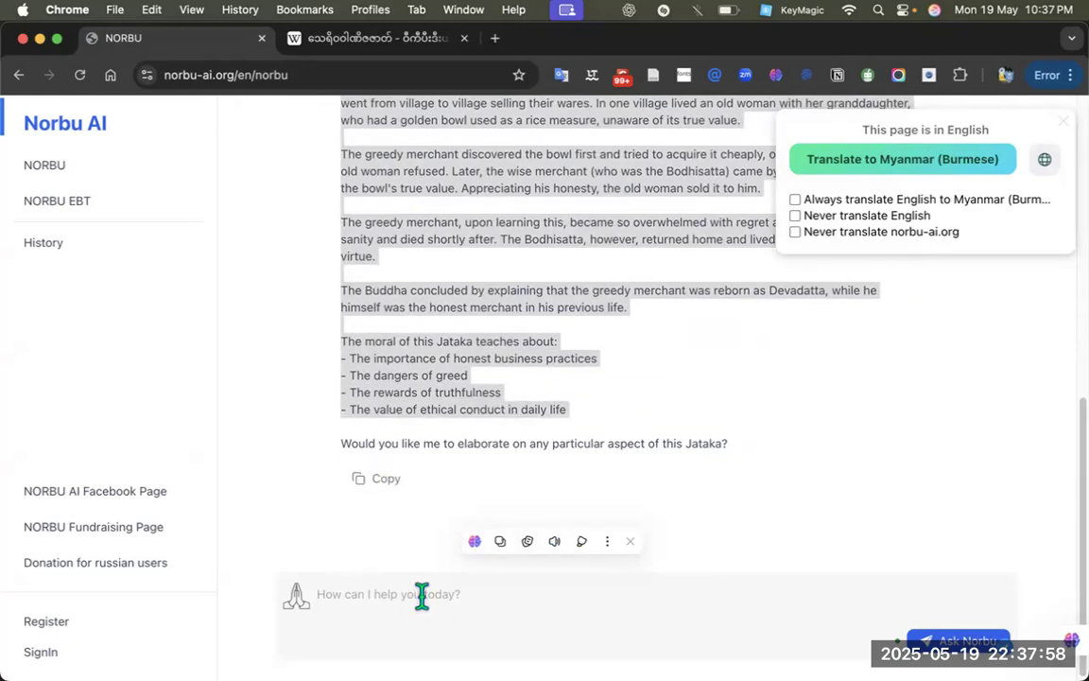
# Step: Switch to ChatGPT and begin the message with "အောက်ဖော်ပြပါ ဇာတ်တော်ကို ဓာတ်ပုံ ပြုလုပ်ရန်"
pyautogui.press('F4')
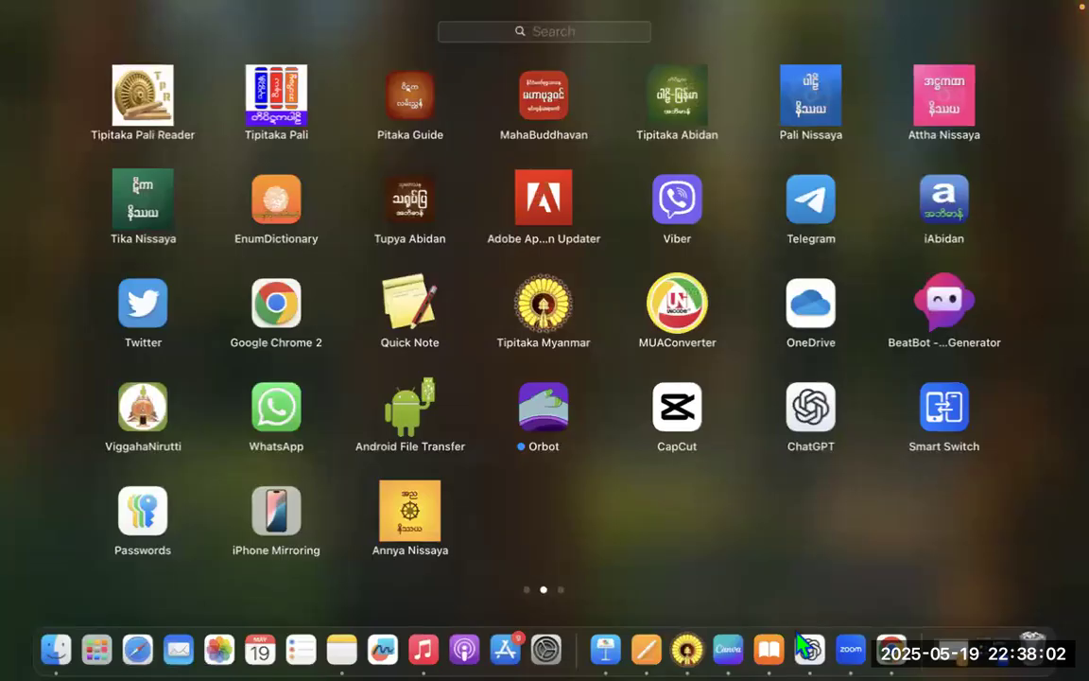
pyautogui.click(810, 635)
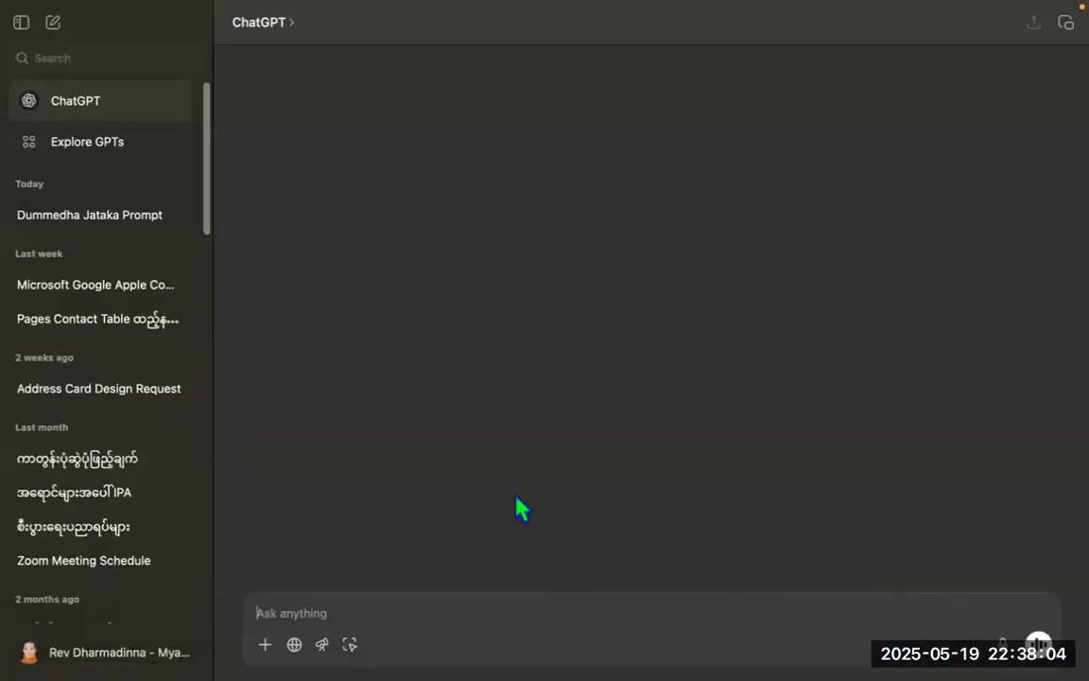
pyautogui.write('အောက်ဖော်ပြ')
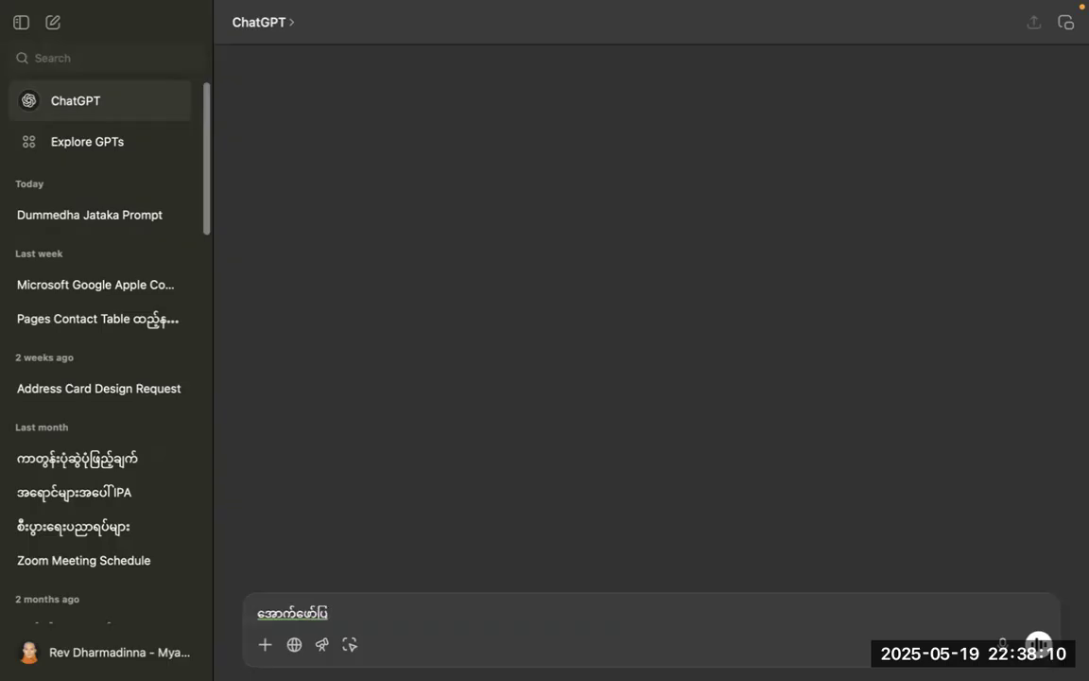
pyautogui.write('ပါ ဇတ်ေ')
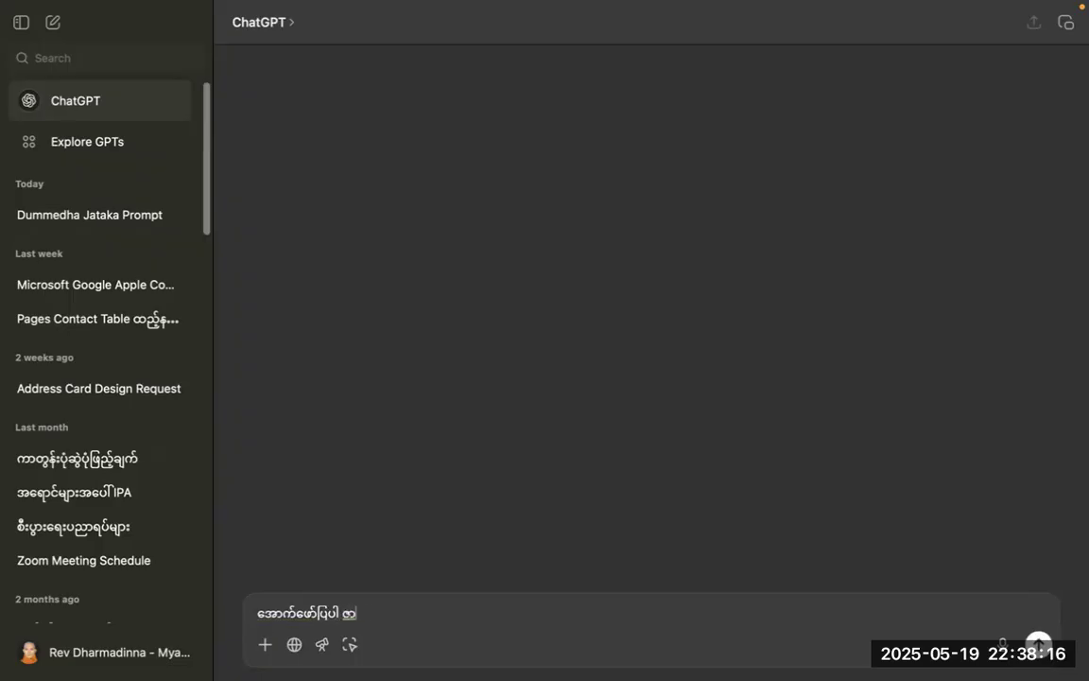
pyautogui.write('တာ်ကို')
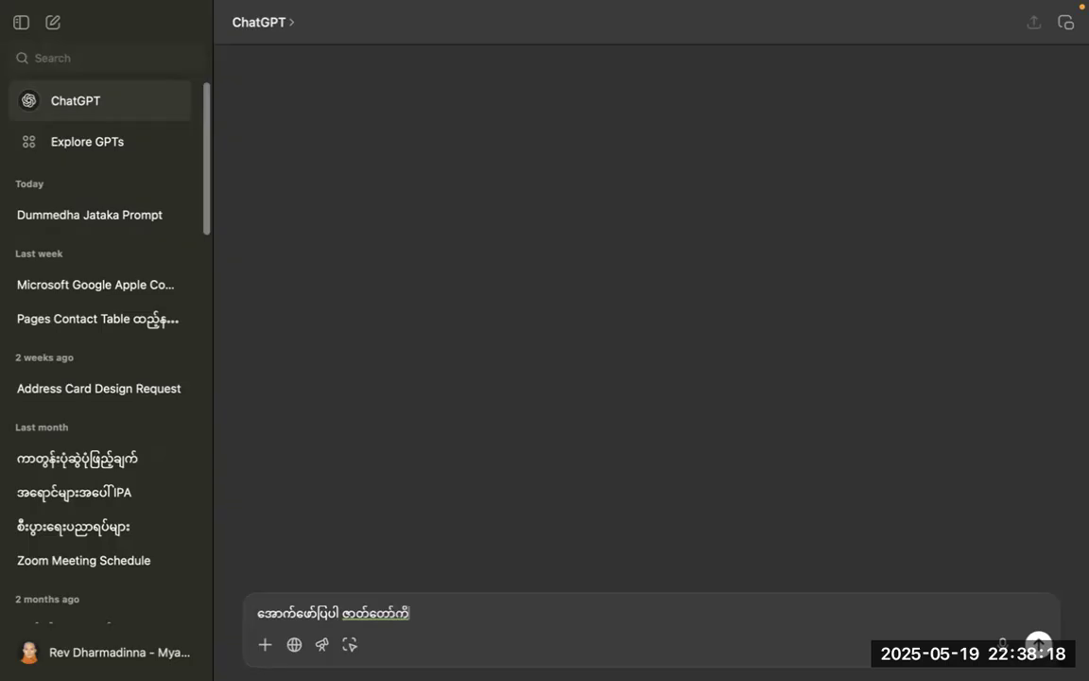
pyautogui.write(' ဓာတ်ပုံ')
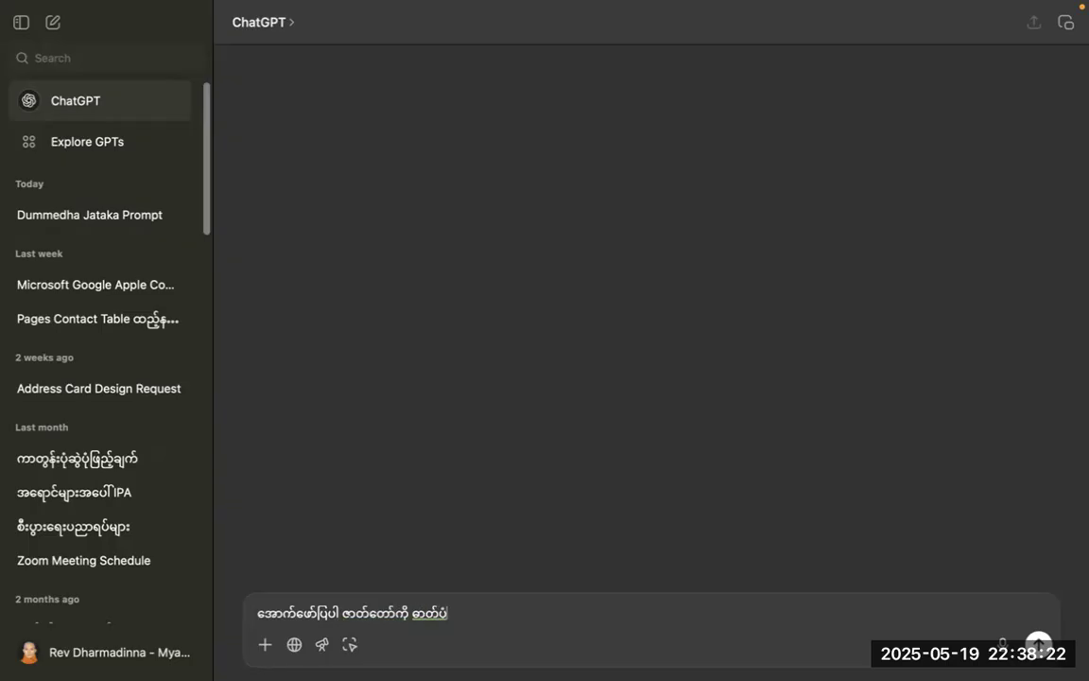
pyautogui.write(' ပြုလပ်')
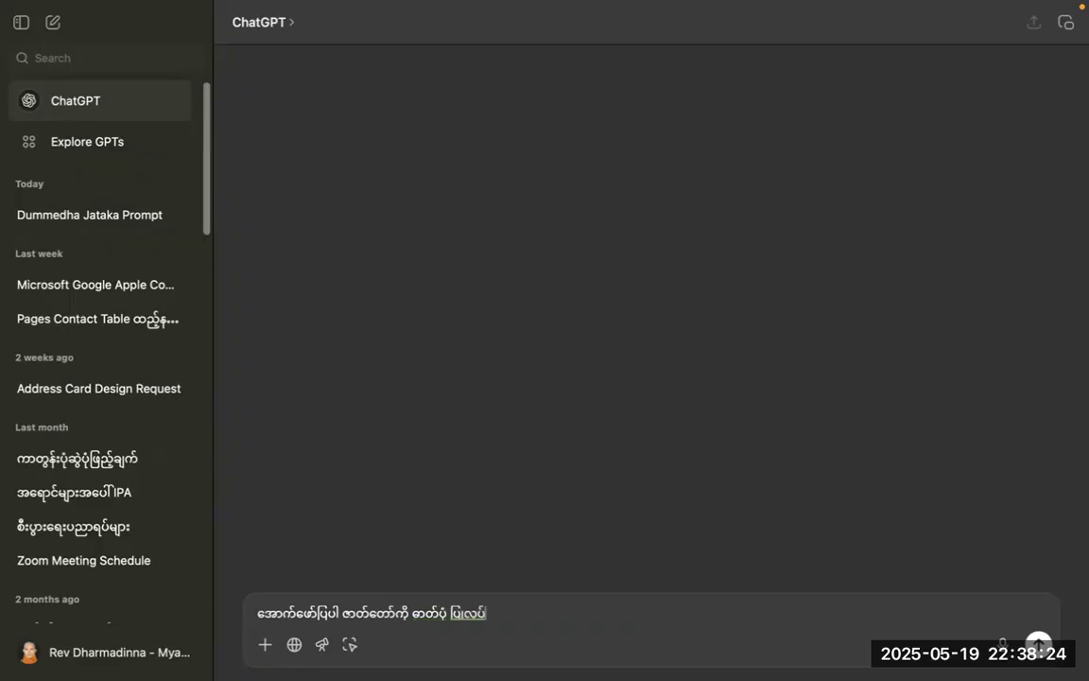
pyautogui.write('ရန်')
# Step: Complete the request sentence with "English Prompt ရေးပေးပါ။"
pyautogui.hotkey('ctrl', 'space')
pyautogui.write('English')
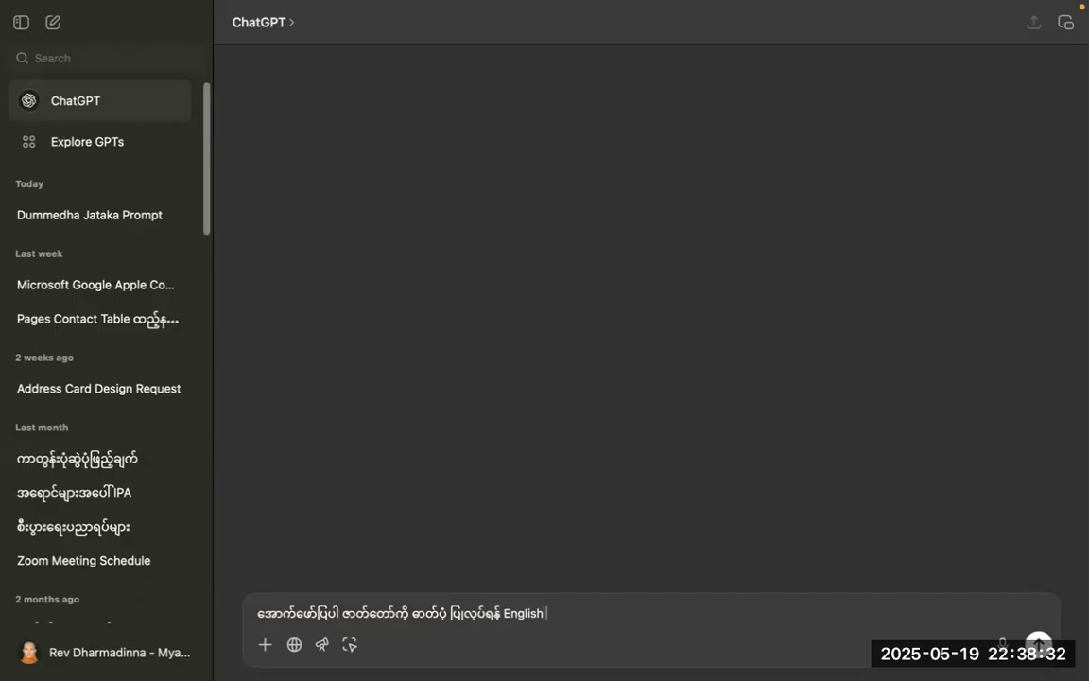
pyautogui.write(' Prmp')
pyautogui.press('BackSpace')
pyautogui.write('om')
pyautogui.write('ငေါ')
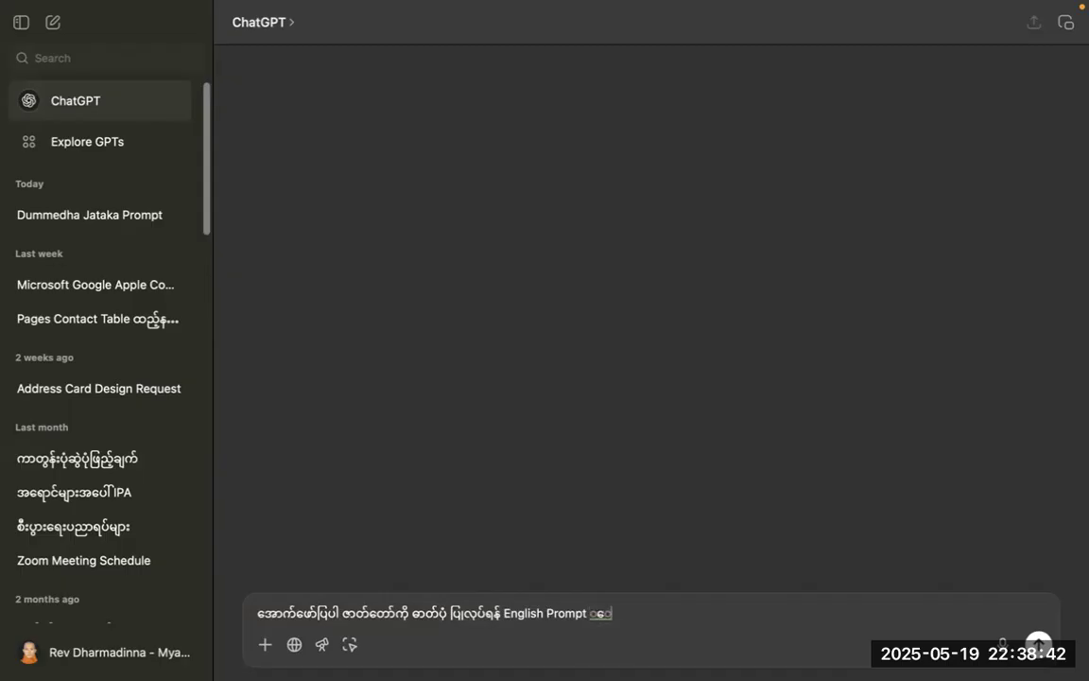
pyautogui.write('ပေးပါ။')
# Step: Paste the copied Jataka summary after the request, check the whole message, and submit it
pyautogui.press('super+v')
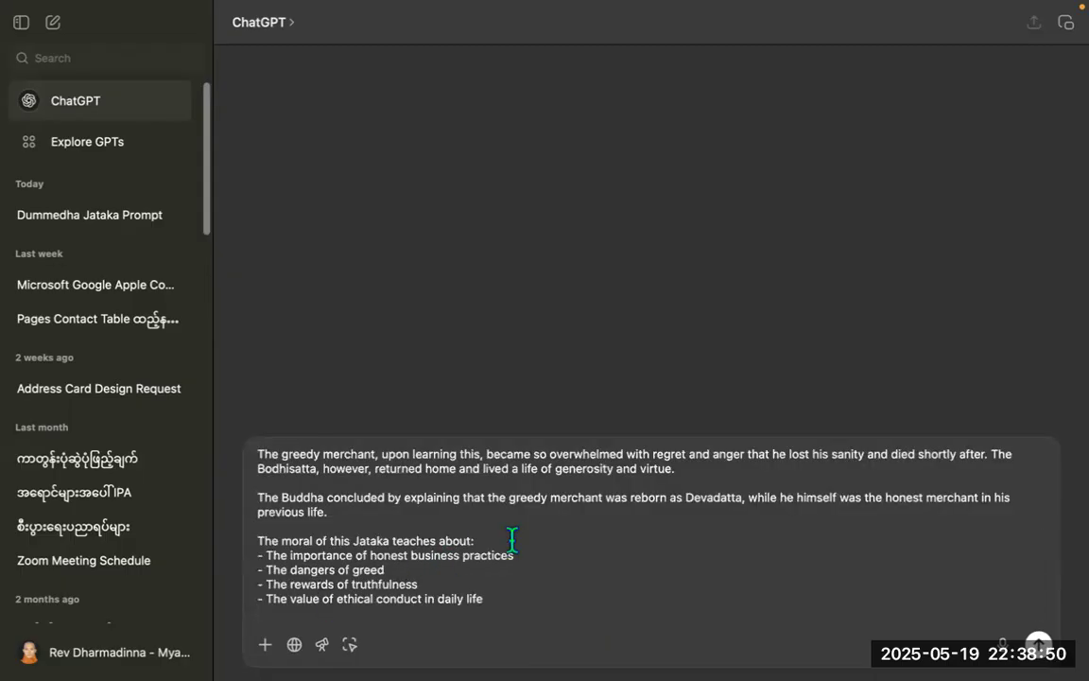
pyautogui.scroll(5, 512, 540)
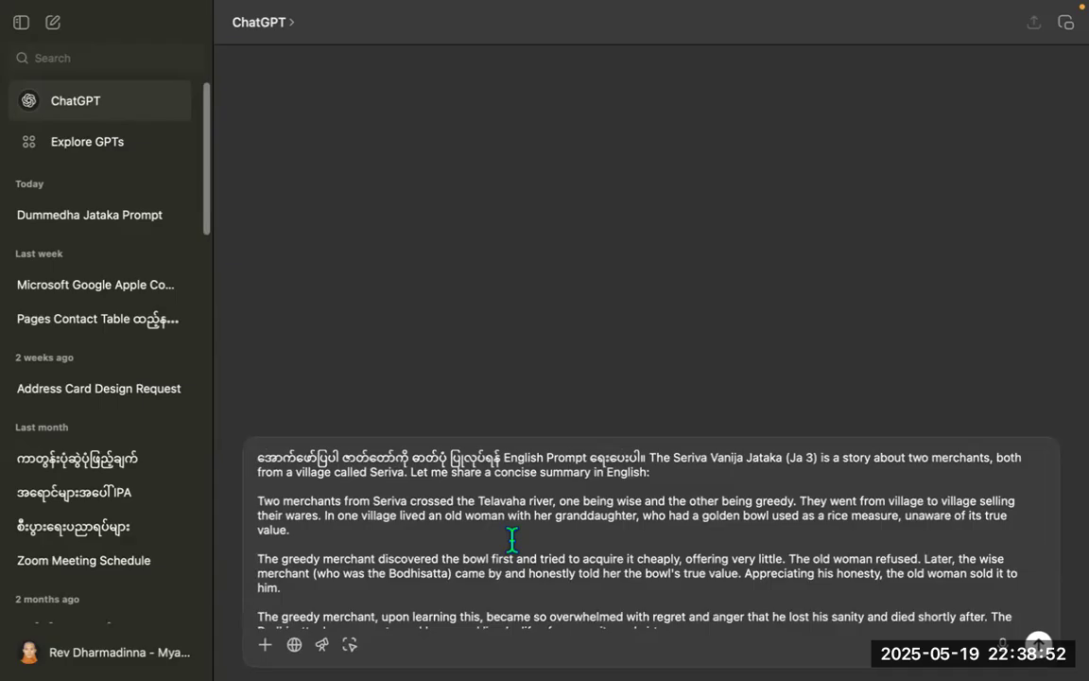
pyautogui.scroll(-5, 428, 550)
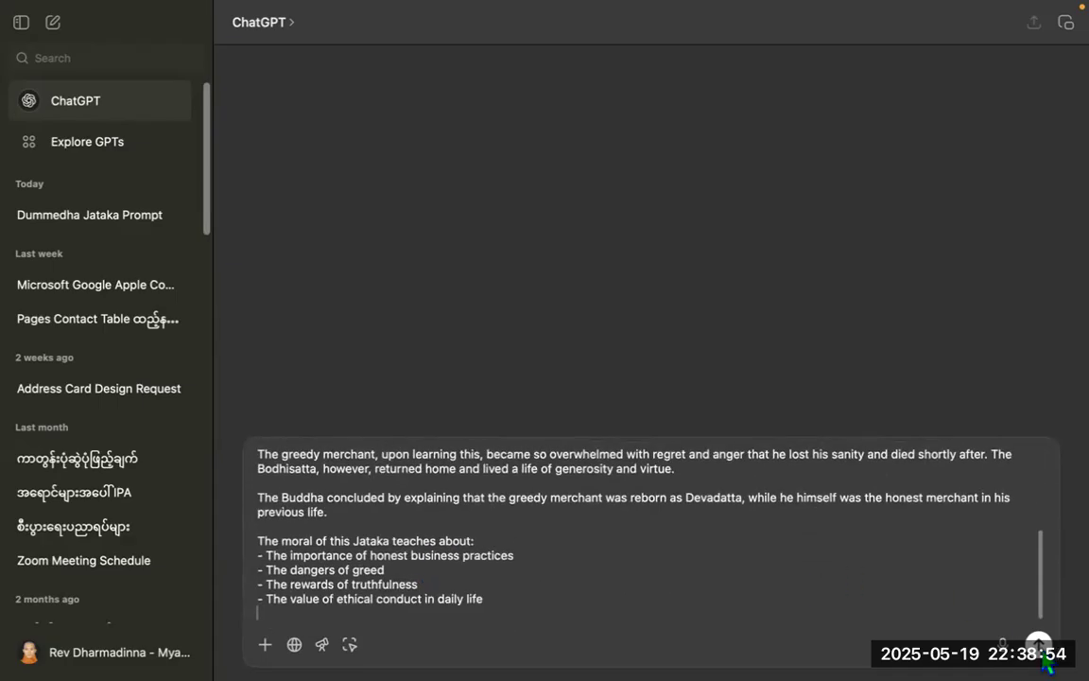
pyautogui.click(1038, 646)
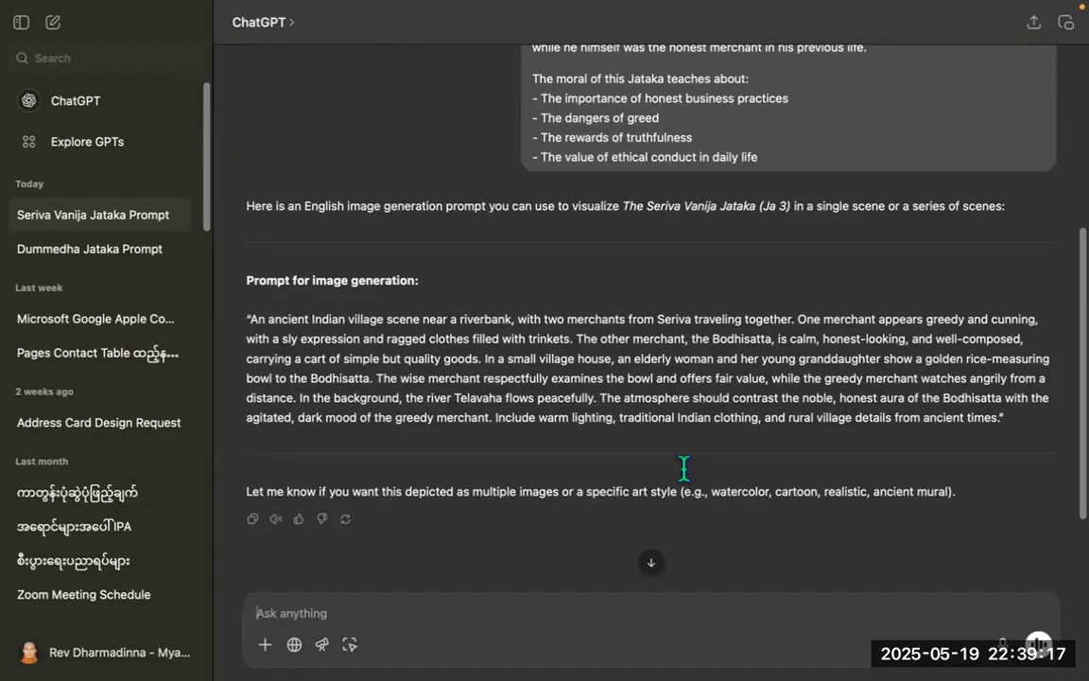
# Step: Copy the full quoted image generation prompt, from "An ancient Indian village scene" through "from ancient times"
pyautogui.doubleClick(931, 490)
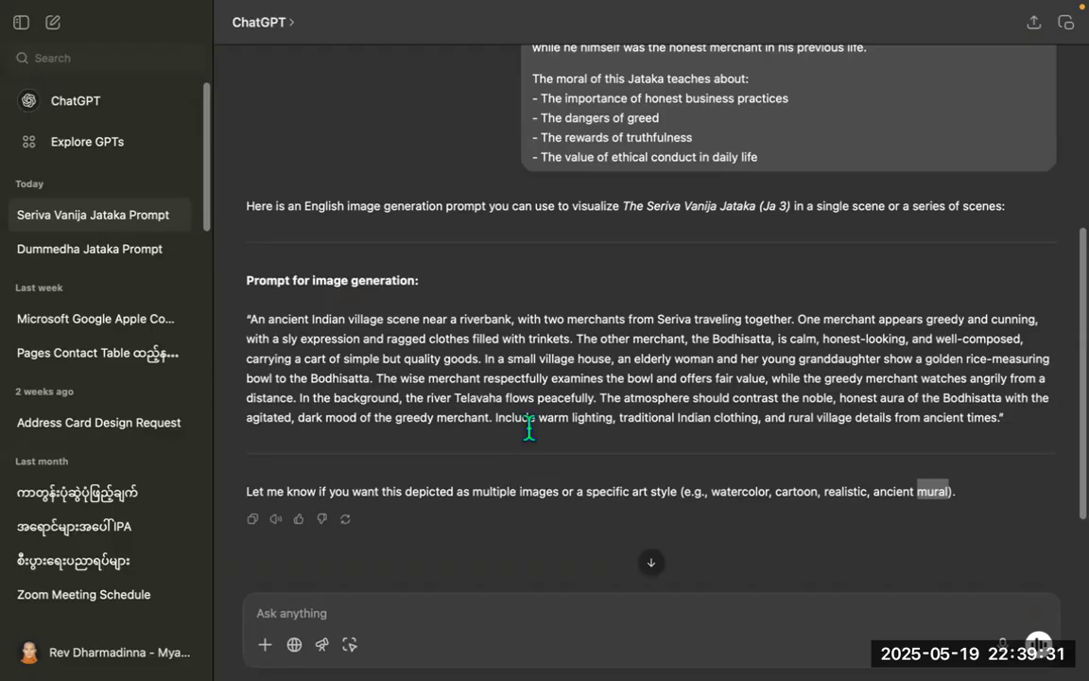
pyautogui.click(244, 315)
pyautogui.moveTo(243, 315); pyautogui.dragTo(891, 424)
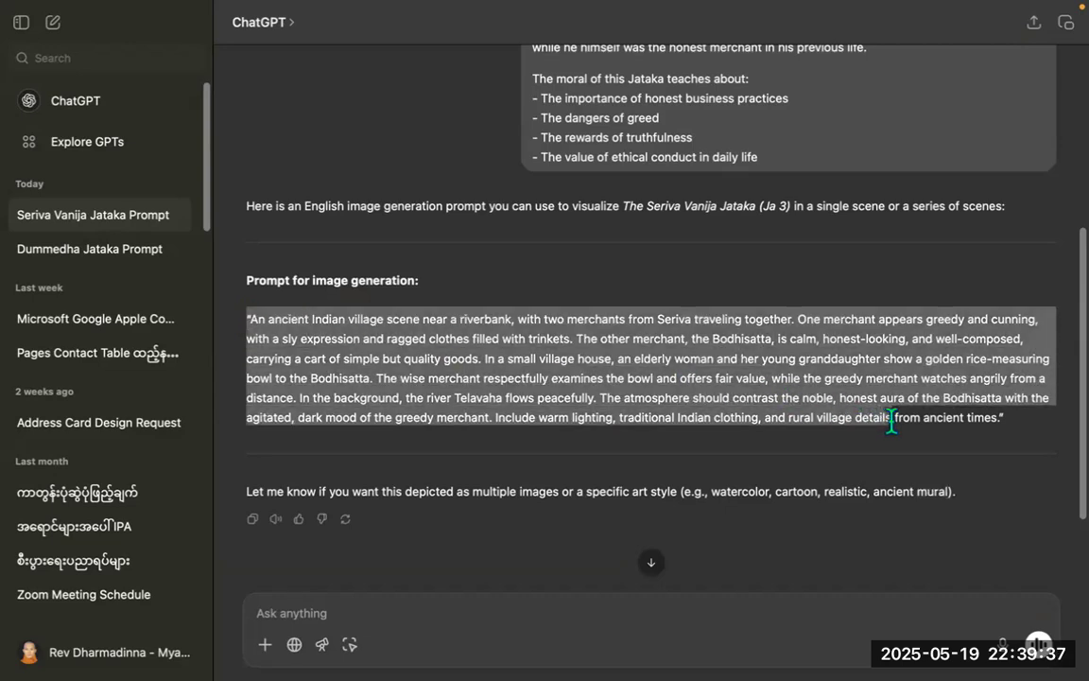
pyautogui.hotkey('shift', 'Right')
pyautogui.hotkey('shift', 'Right')
pyautogui.hotkey('shift', 'Right')
pyautogui.hotkey('shift', 'Right')
pyautogui.hotkey('shift', 'Right')
pyautogui.hotkey('shift', 'Right')
pyautogui.hotkey('shift', 'Right')
pyautogui.hotkey('shift', 'Right')
pyautogui.hotkey('shift', 'Right')
pyautogui.hotkey('shift', 'Right')
pyautogui.hotkey('shift', 'Right')
pyautogui.hotkey('shift', 'Right')
pyautogui.hotkey('shift', 'Right')
pyautogui.hotkey('shift', 'Right')
pyautogui.hotkey('shift', 'Right')
pyautogui.hotkey('shift', 'Right')
pyautogui.hotkey('shift', 'Right')
pyautogui.hotkey('shift', 'Right')
pyautogui.hotkey('shift', 'Right')
pyautogui.hotkey('shift', 'Right')
pyautogui.press('super+c')
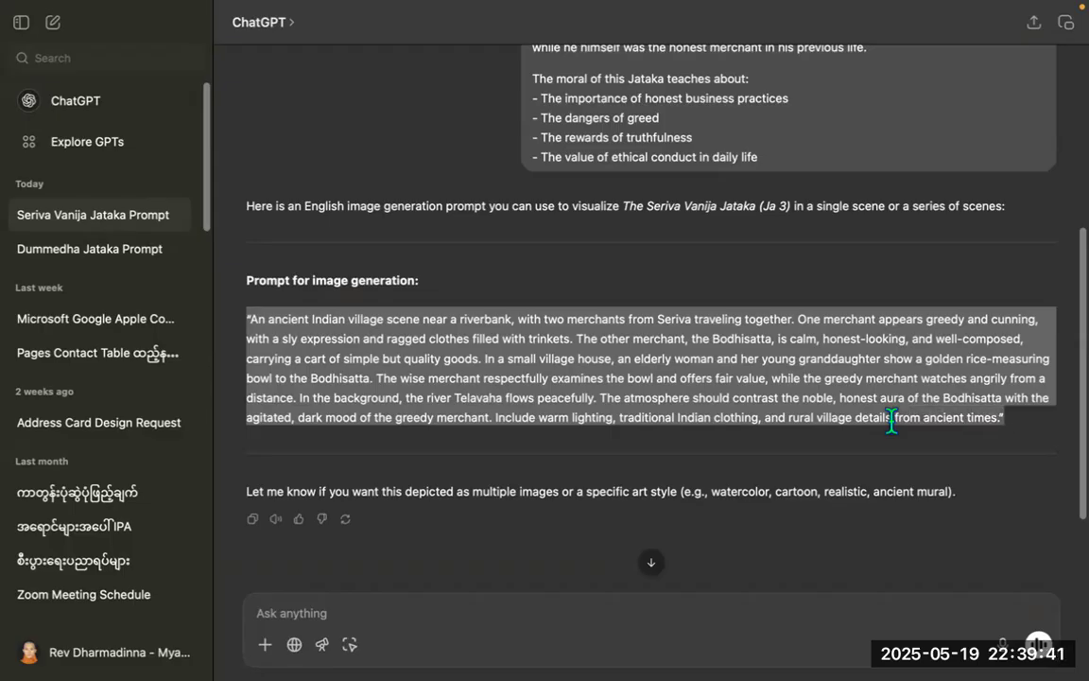
# Step: Switch to Canva and close the detail view of the earlier generated image to return to the image creation page
pyautogui.press('F4')
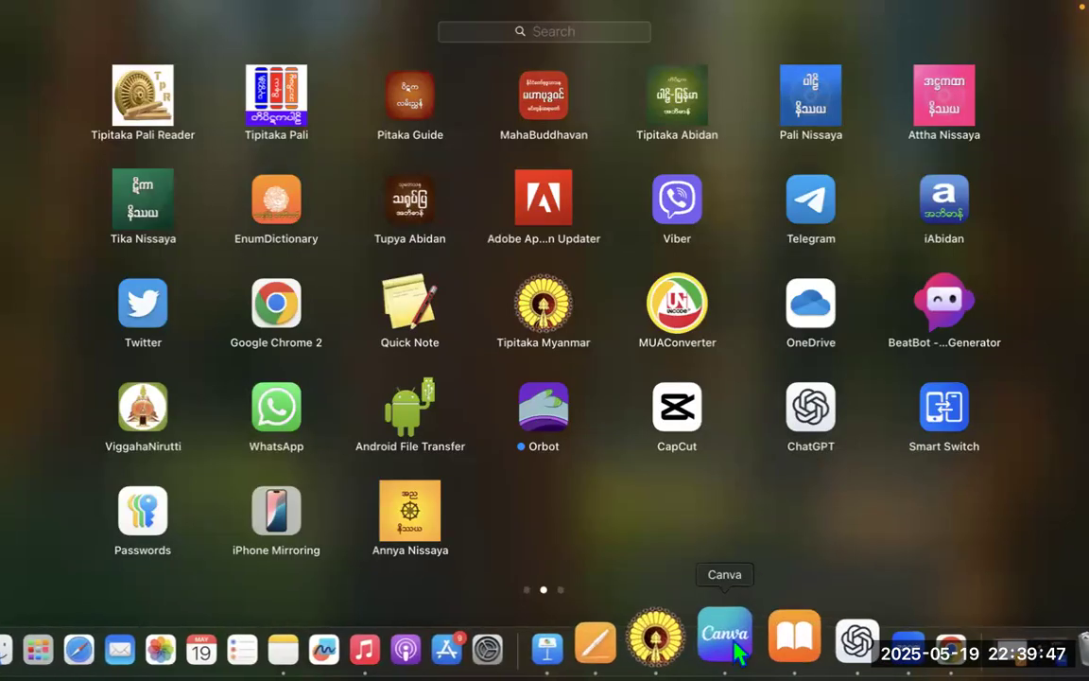
pyautogui.click(709, 535)
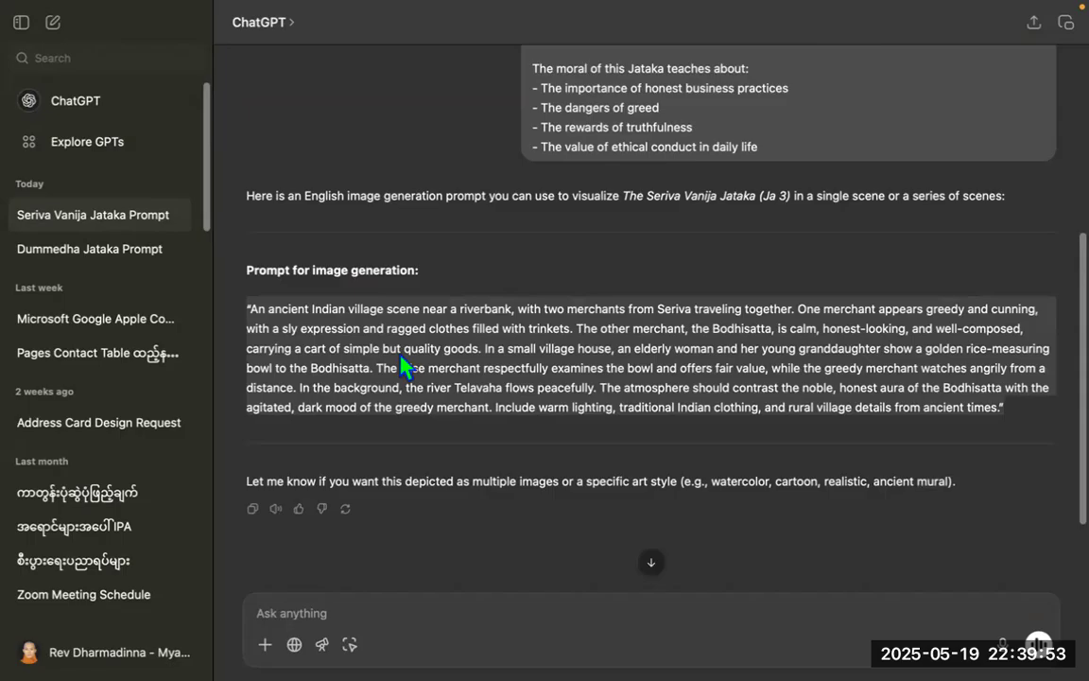
pyautogui.press('F4')
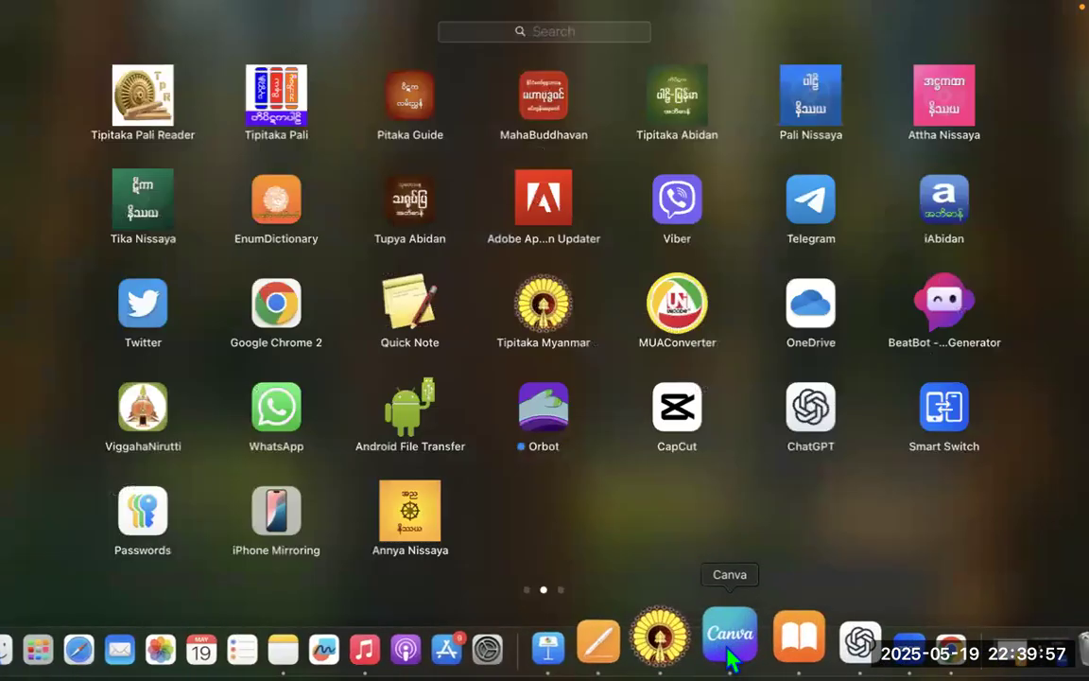
pyautogui.click(730, 652)
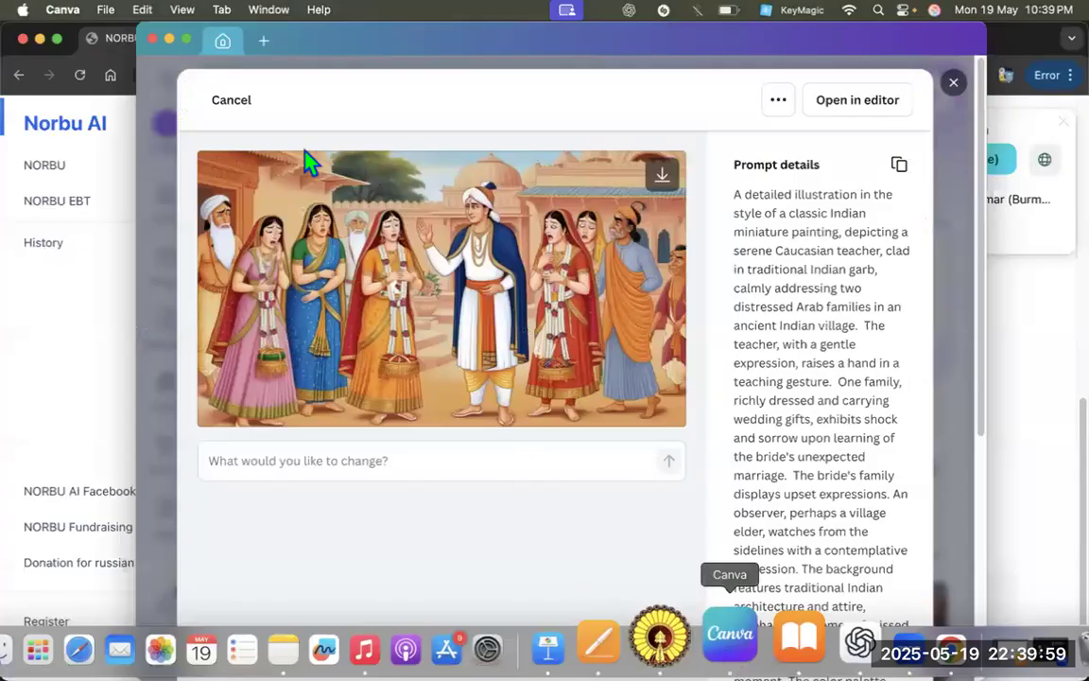
pyautogui.click(236, 102)
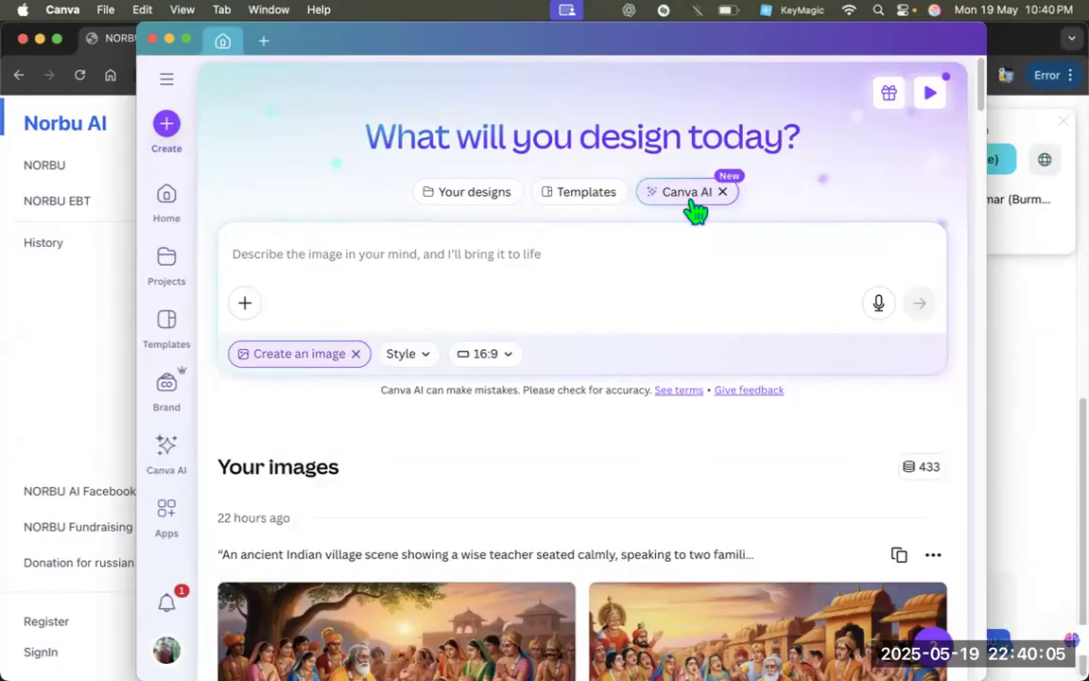
# Step: Paste the copied Seriva Vanija prompt as the Canva AI image description and generate the images
pyautogui.click(309, 255)
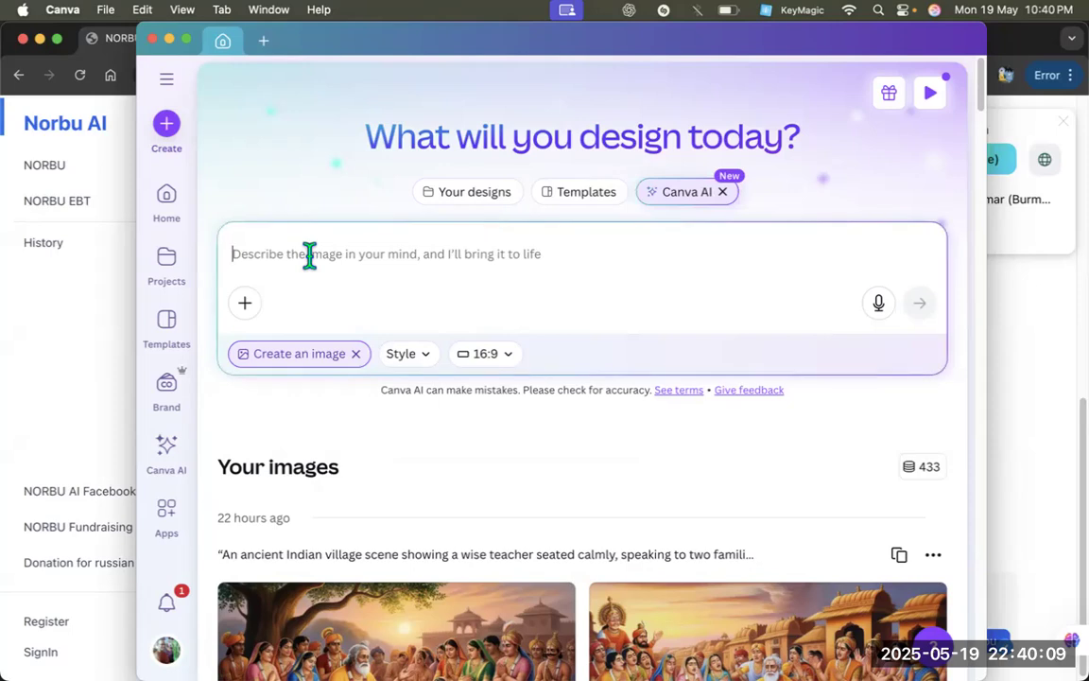
pyautogui.press('super+v')
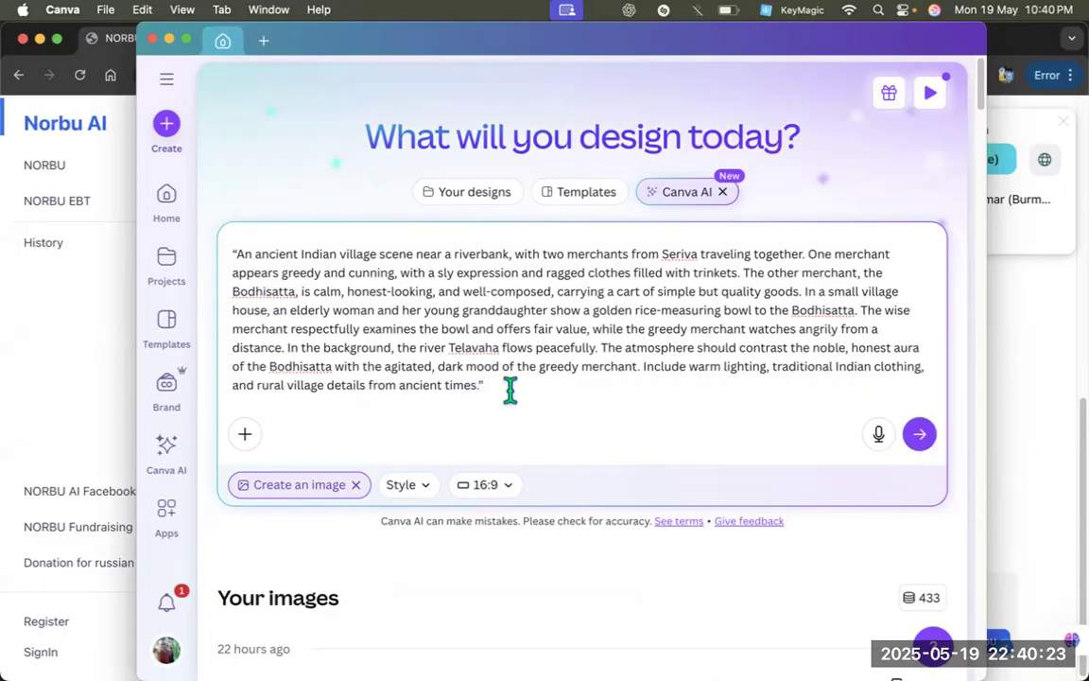
pyautogui.click(920, 434)
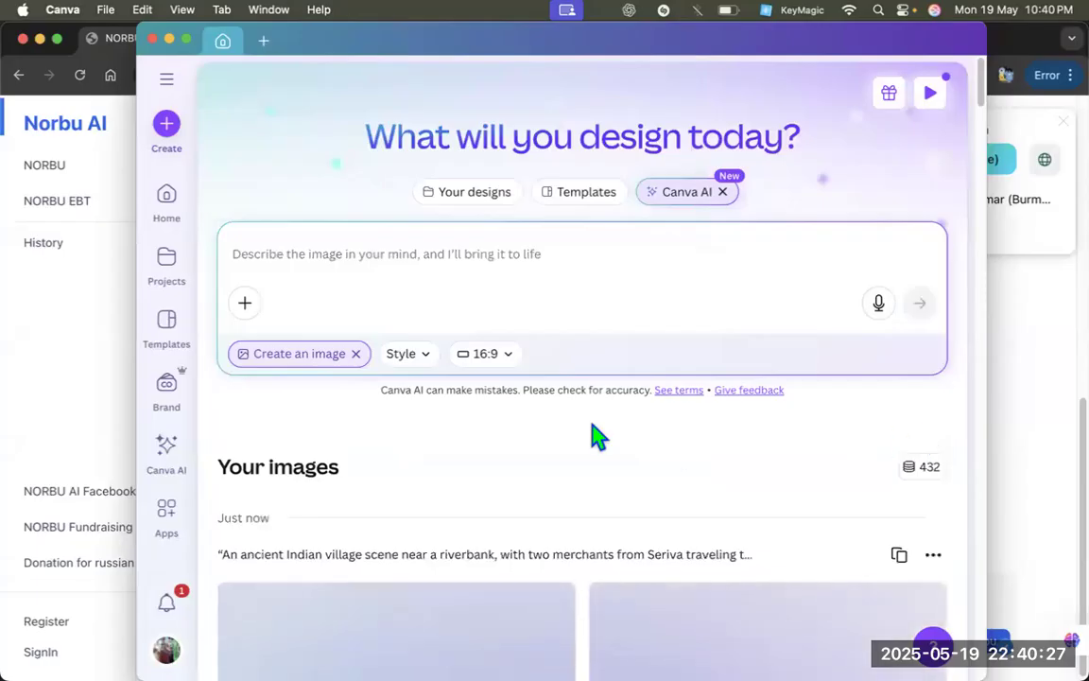
# Step: Review the four newly generated Seriva images and download the one with the turbaned merchant and the elderly woman in white
pyautogui.scroll(-3, 597, 436)
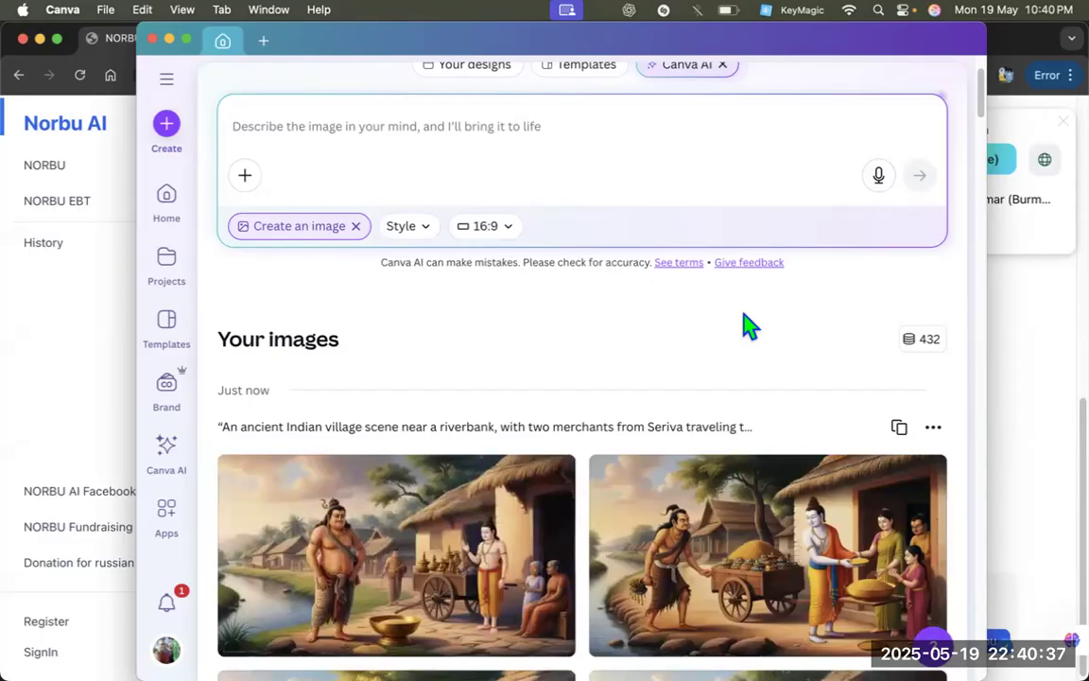
pyautogui.moveTo(559, 510)
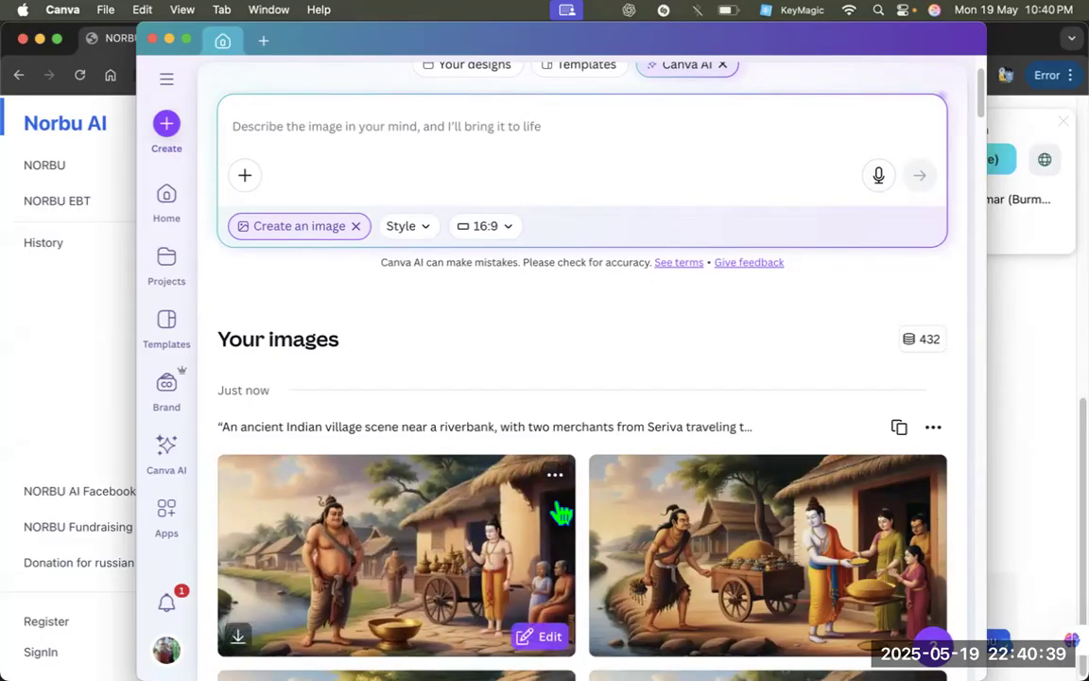
pyautogui.scroll(-3, 558, 511)
pyautogui.scroll(-4, 559, 511)
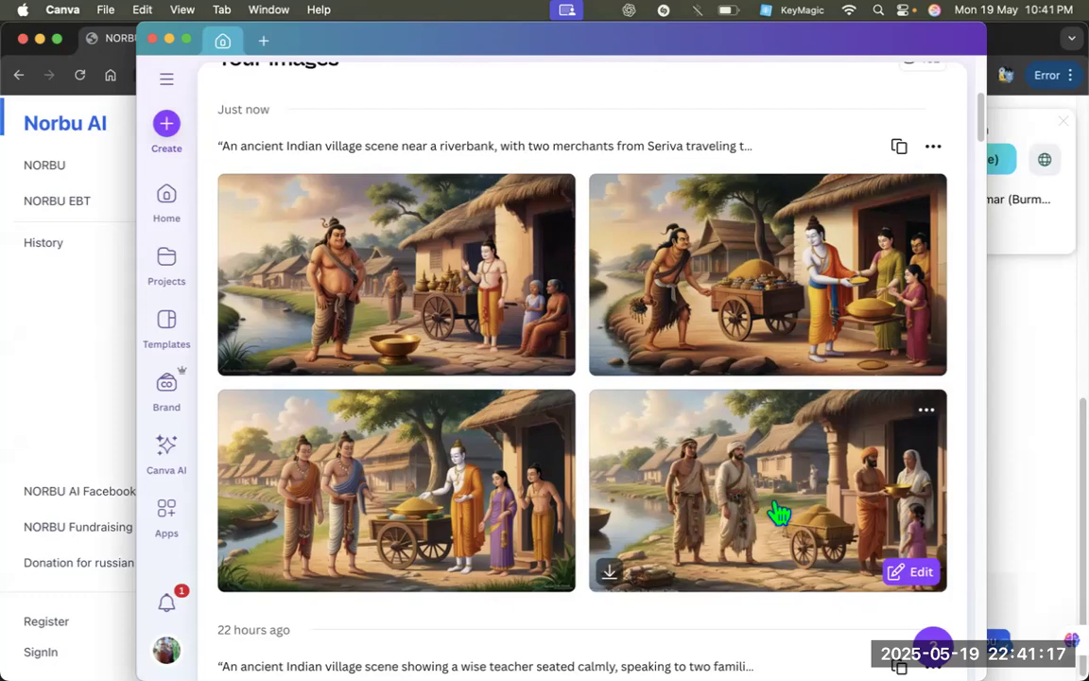
pyautogui.click(610, 574)
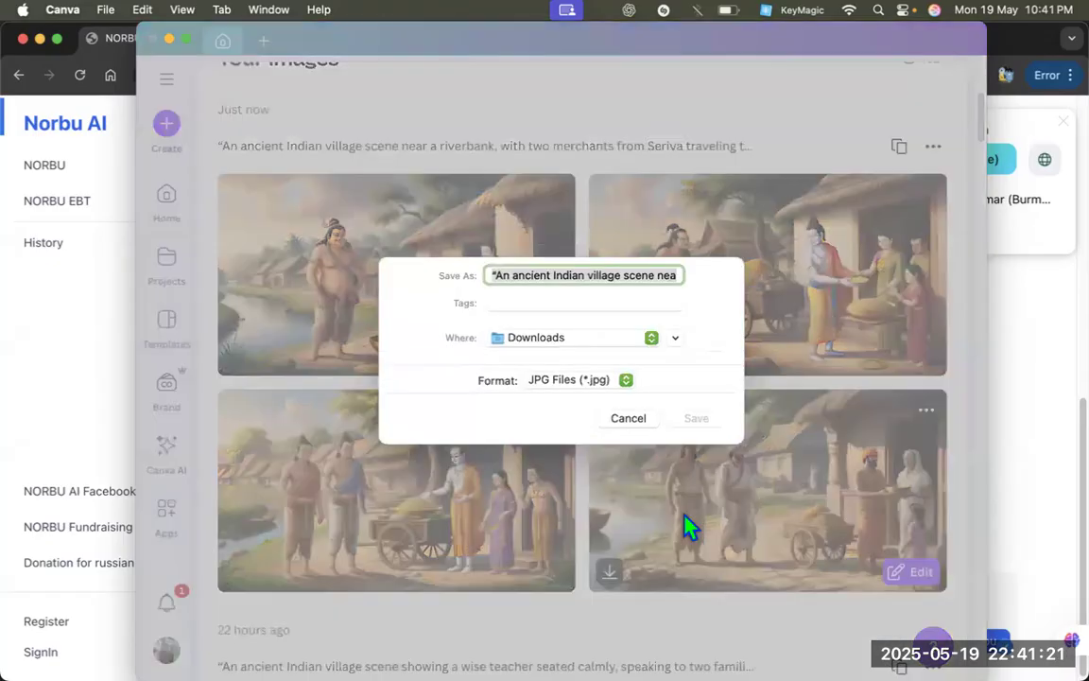
# Step: Name the download "၃။ သေရိဝဇာတ်" and save it as a JPG file in Downloads
pyautogui.click(630, 275)
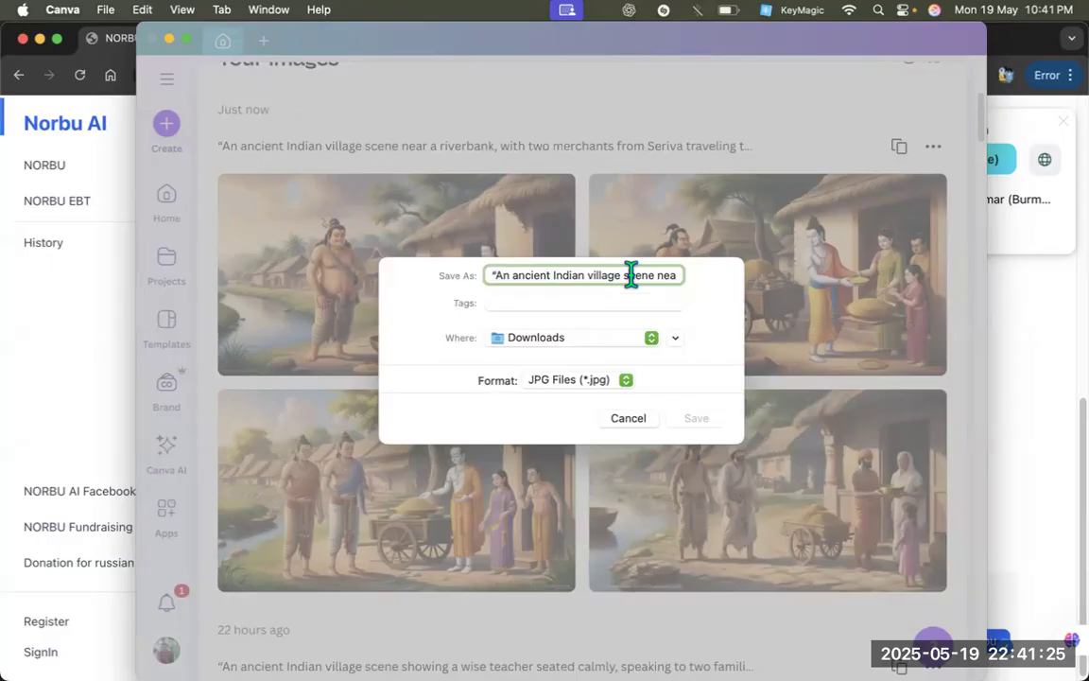
pyautogui.tripleClick(595, 274)
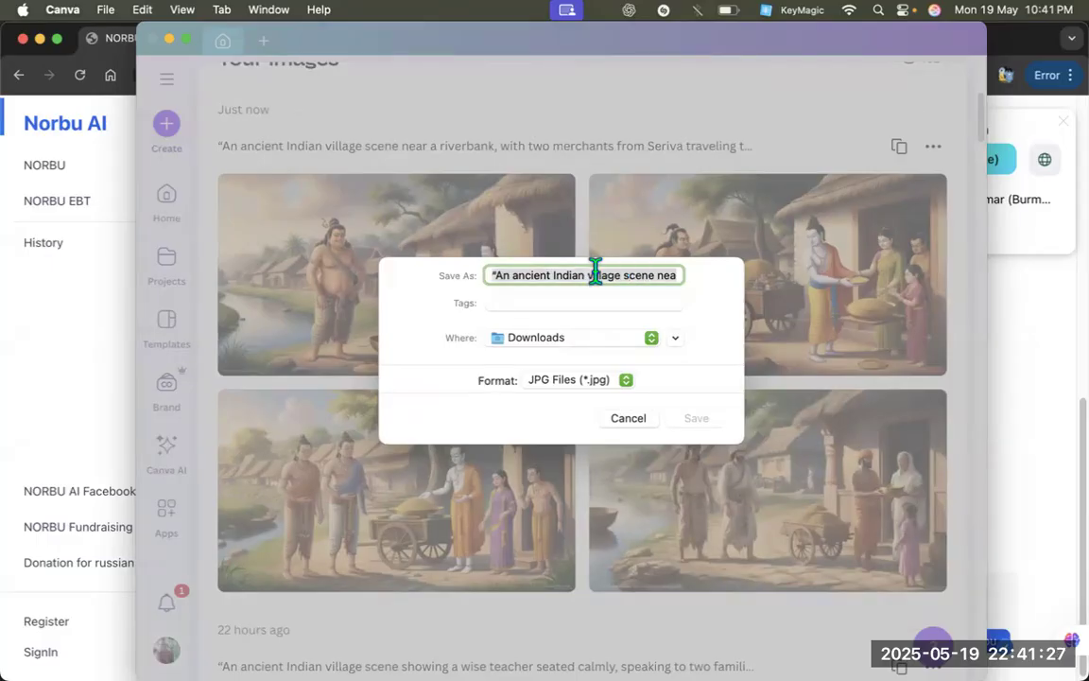
pyautogui.write('သောစိဝ')
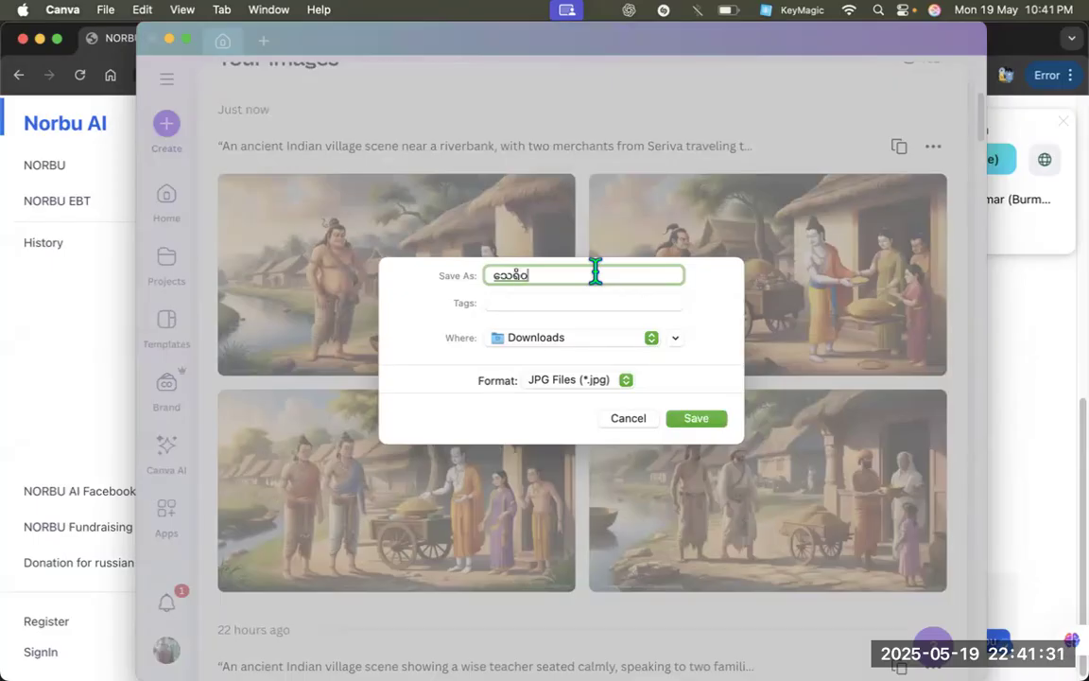
pyautogui.press('Left')
pyautogui.write('ဥ။ သေရိဝဇာတ်')
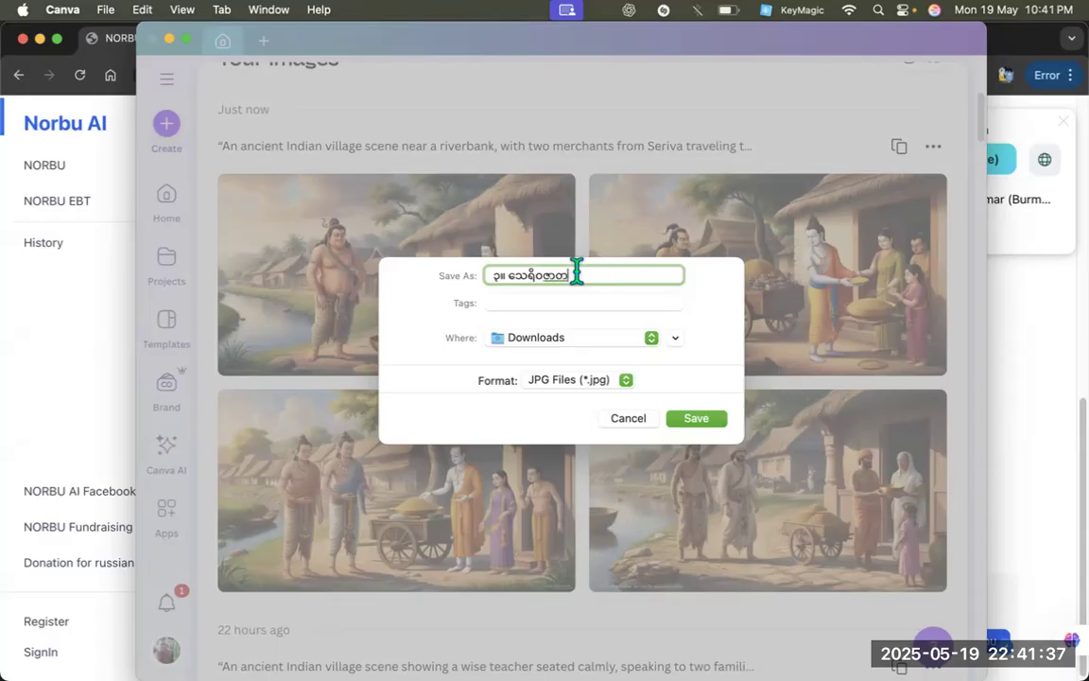
pyautogui.click(696, 419)
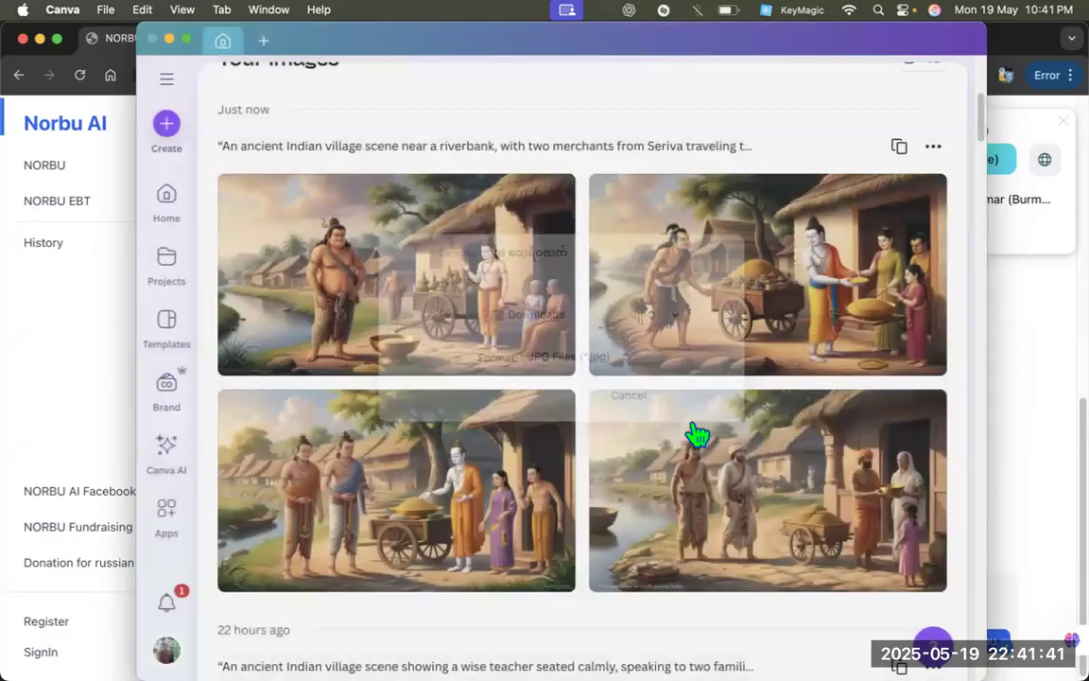
# Step: Switch to the Jataka document in Pages and go to the section "၃.သေရိဝဝါဏိဇဇာတကဝဏ္ဏနာ"
pyautogui.press('F4')
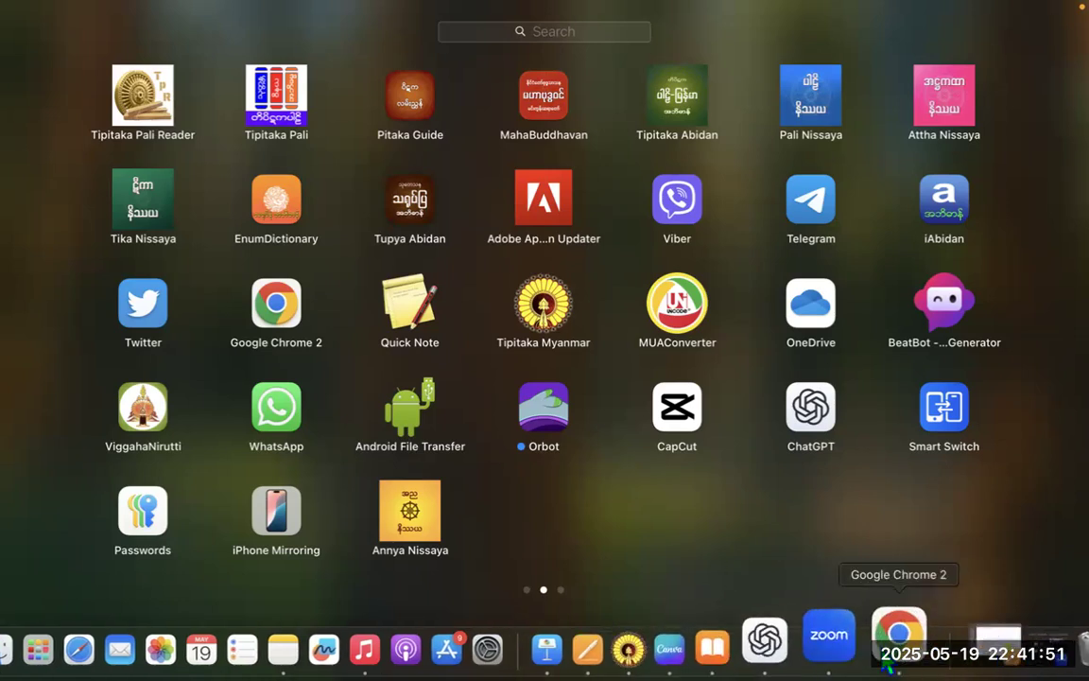
pyautogui.click(936, 643)
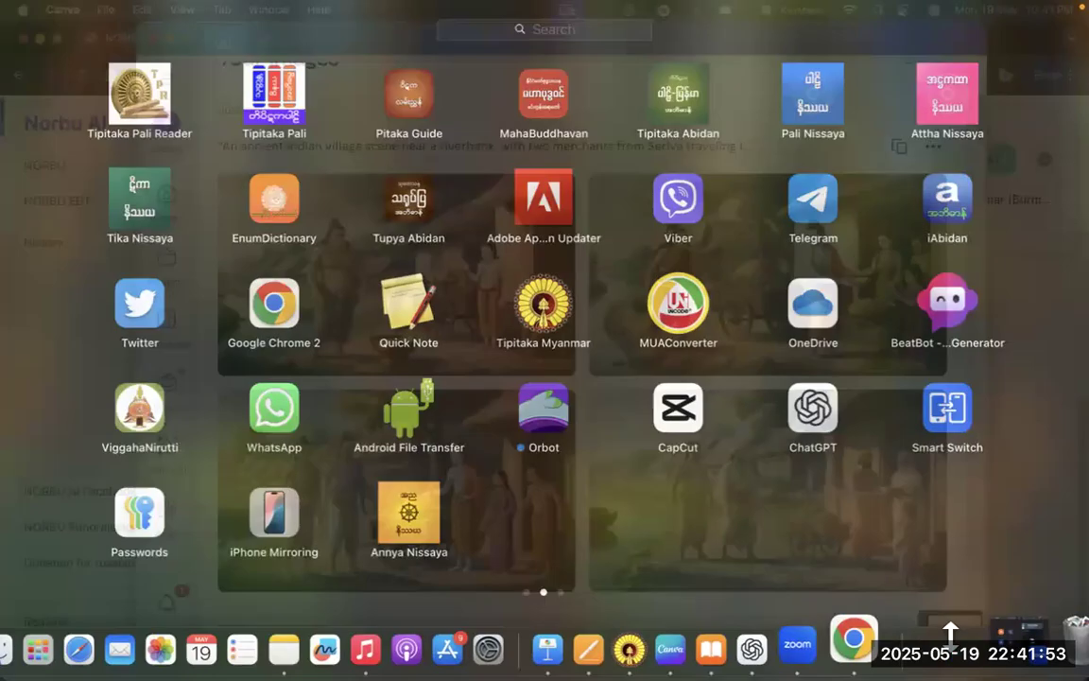
pyautogui.scroll(10, 75, 237)
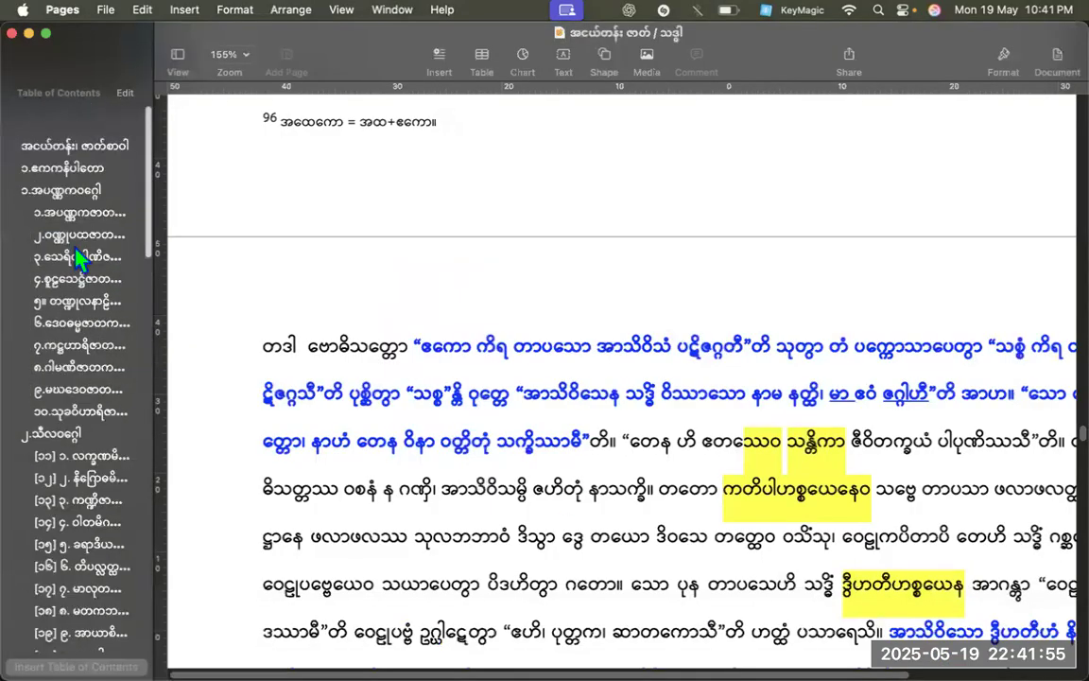
pyautogui.scroll(-1, 78, 222)
pyautogui.click(76, 235)
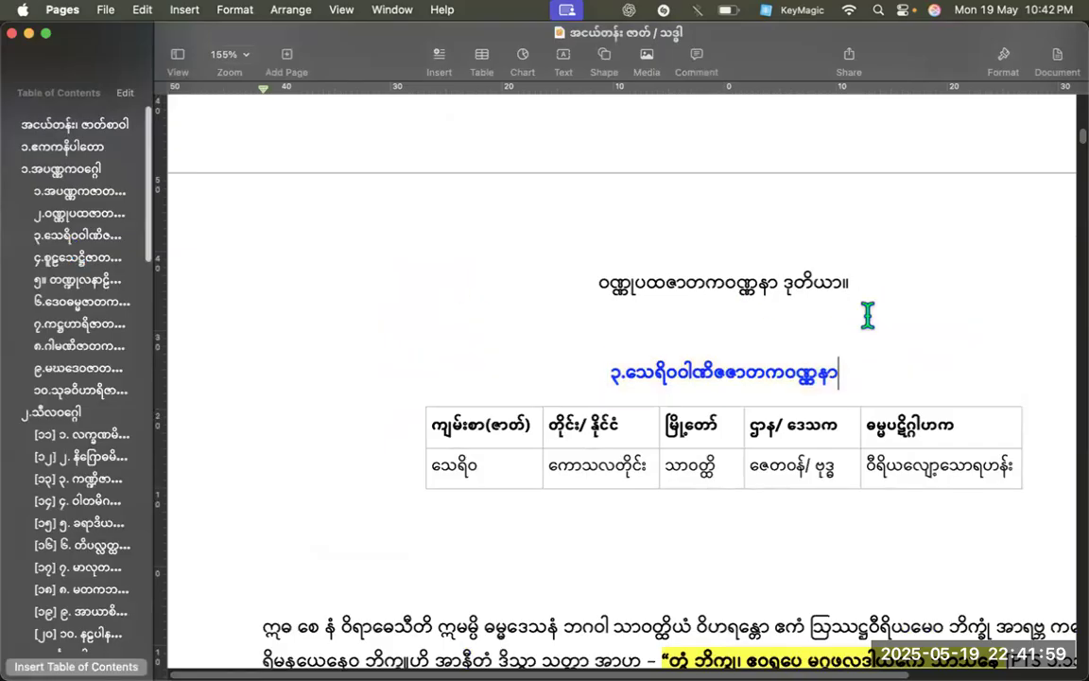
# Step: Add a blank line above the section 3 heading and insert the picture "၃။ သေရိဝဇာတ် .jpg" from Downloads
pyautogui.click(862, 276)
pyautogui.press('Return')
pyautogui.click(647, 56)
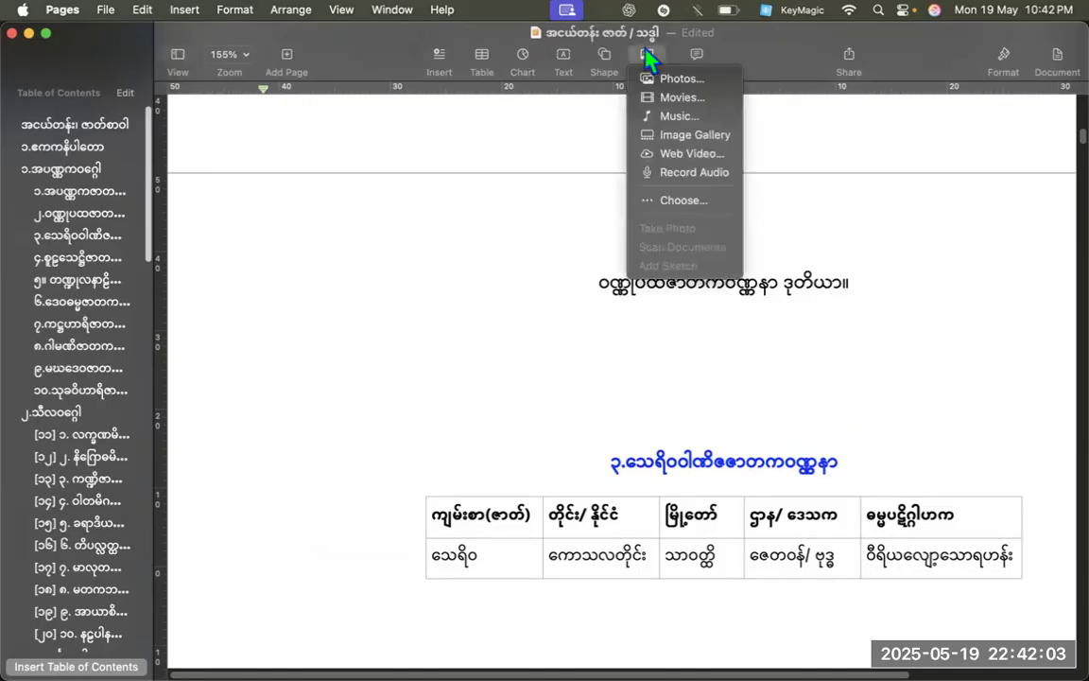
pyautogui.click(682, 202)
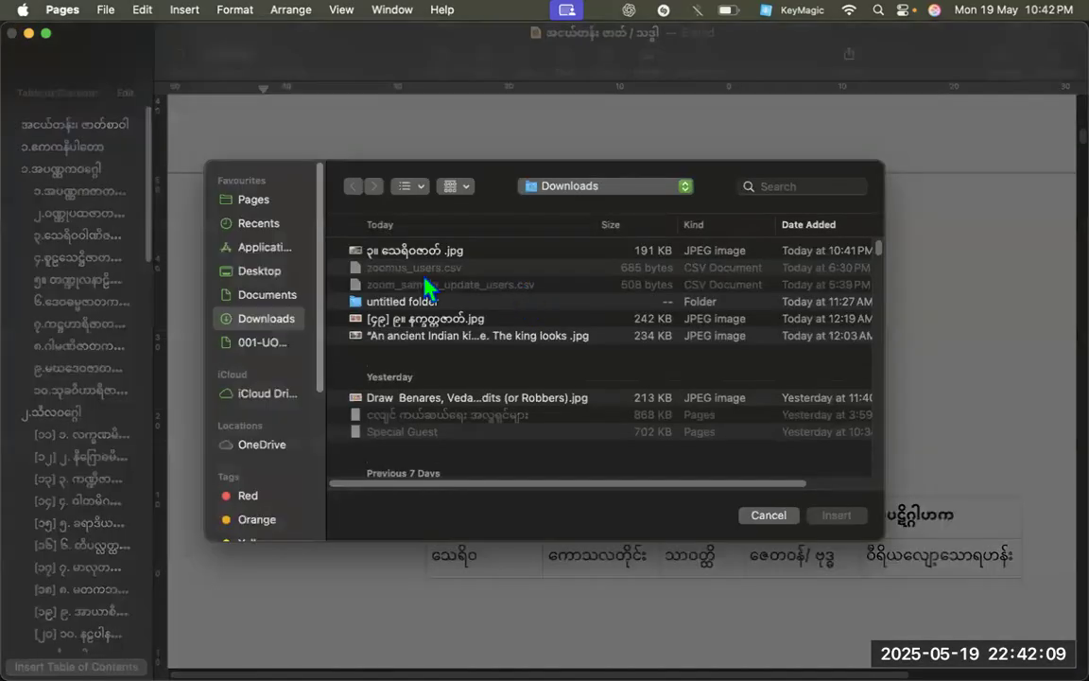
pyautogui.click(419, 251)
pyautogui.click(837, 516)
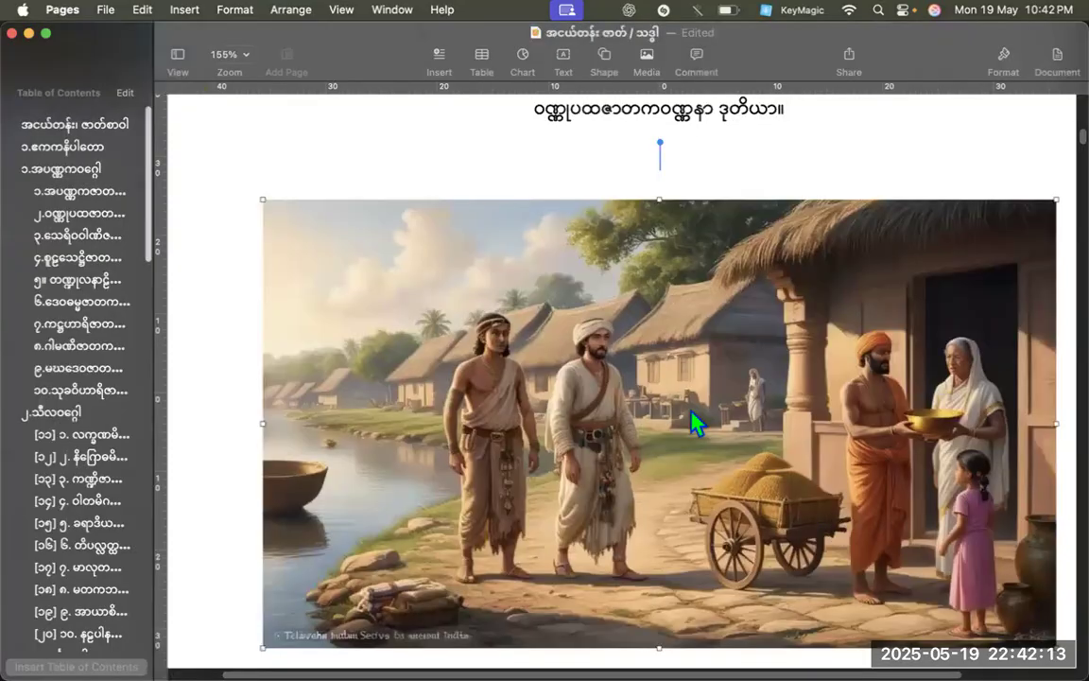
# Step: Check the picture's placement, remove it from the page, and paste it back on the blank line above the section 3 heading
pyautogui.scroll(-3, 693, 424)
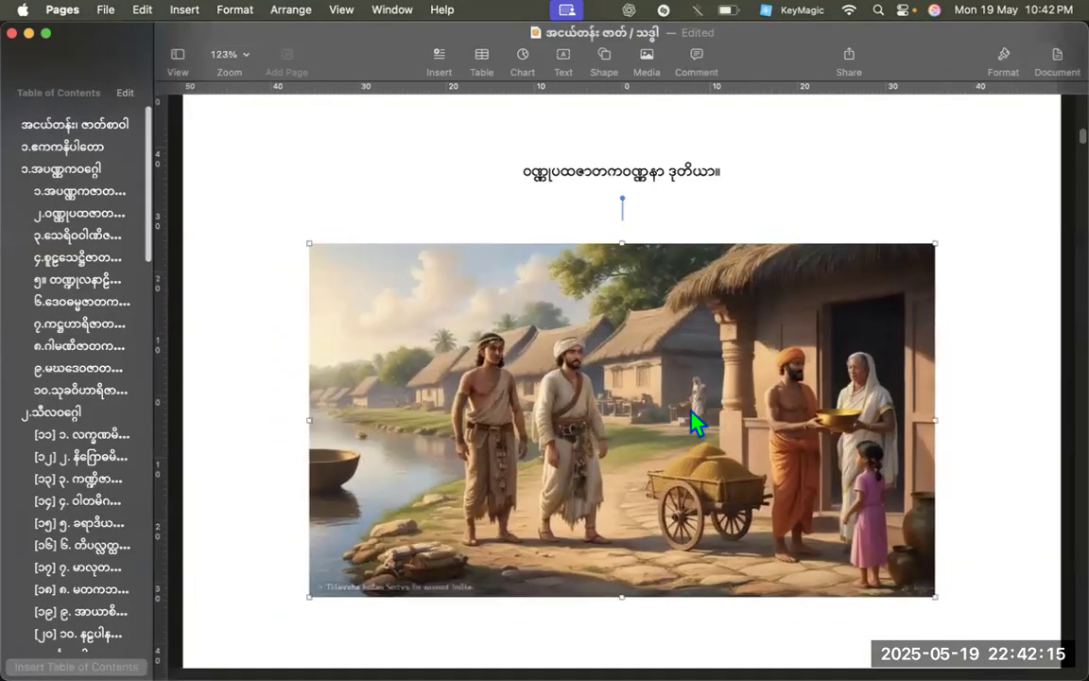
pyautogui.scroll(-3, 693, 415)
pyautogui.scroll(4, 693, 416)
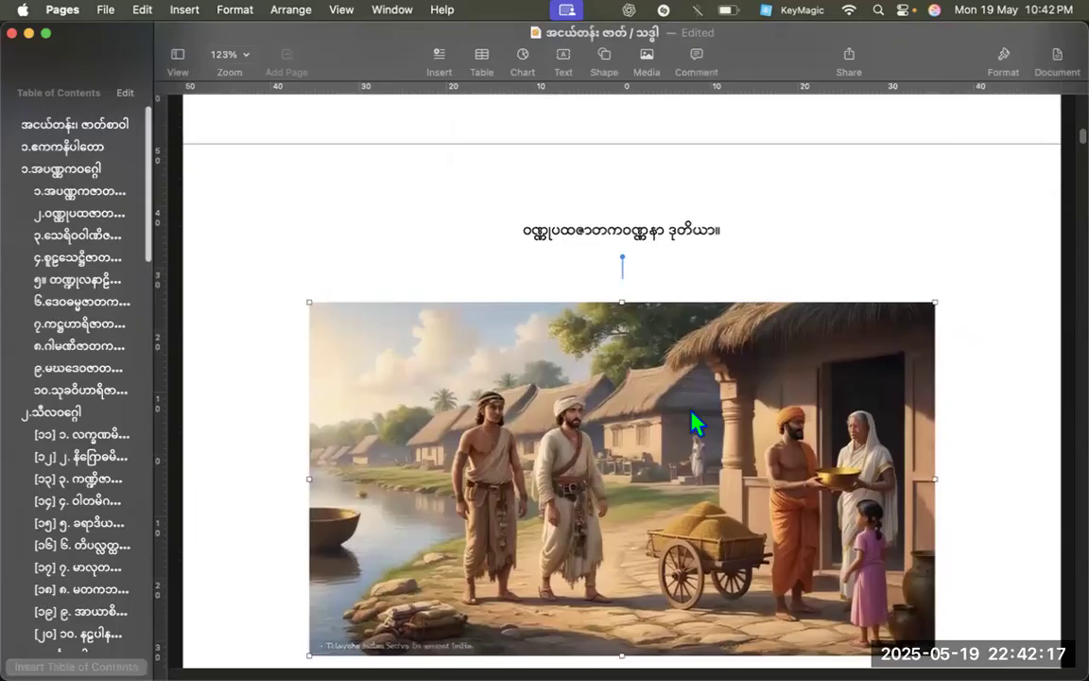
pyautogui.scroll(-5, 695, 424)
pyautogui.scroll(5, 691, 408)
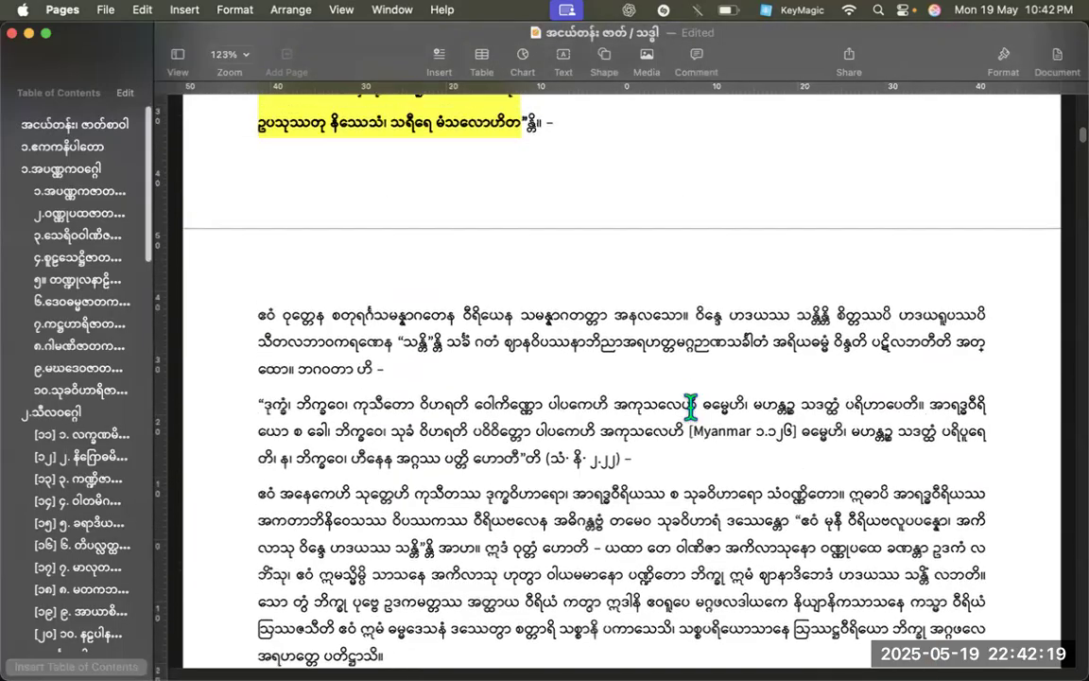
pyautogui.scroll(-10, 695, 423)
pyautogui.scroll(10, 694, 422)
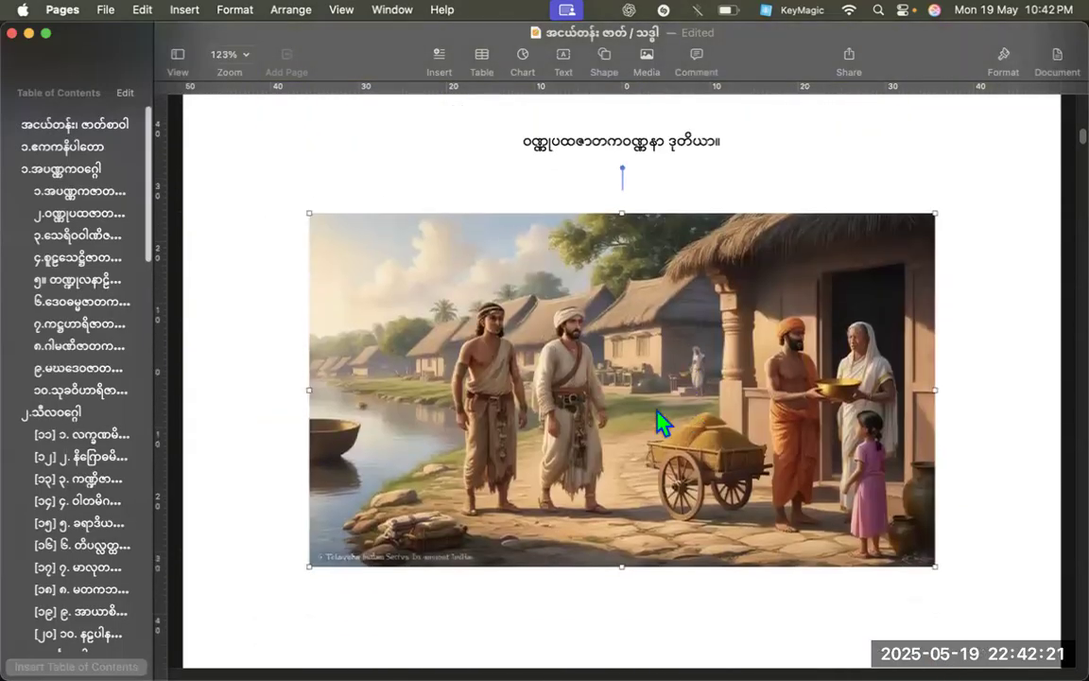
pyautogui.press('Delete')
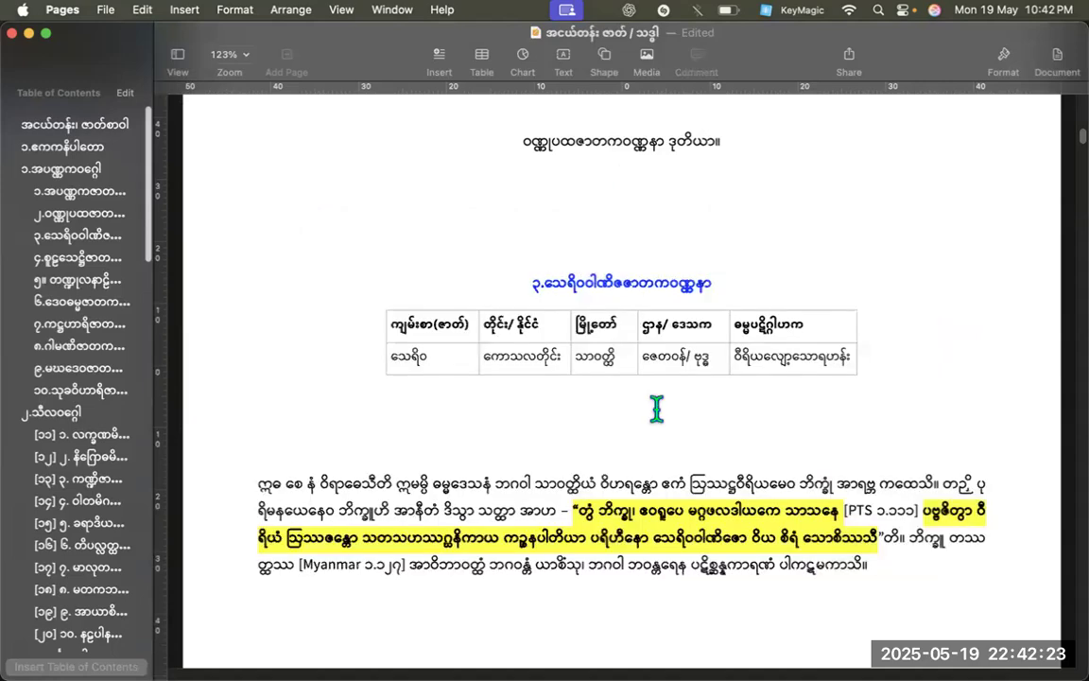
pyautogui.click(626, 215)
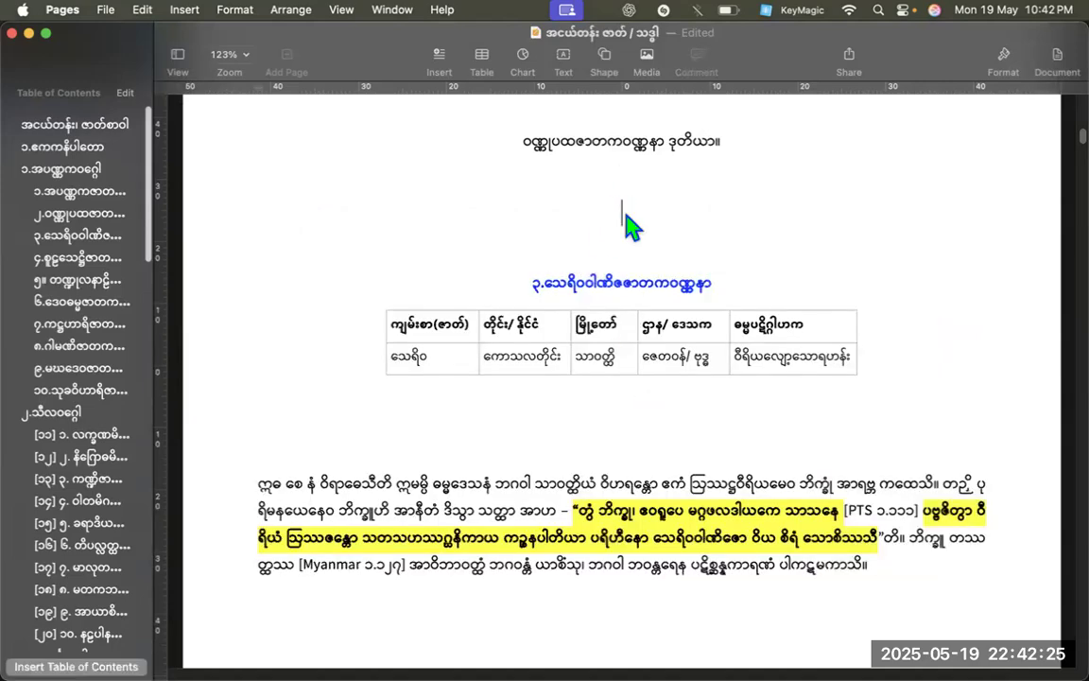
pyautogui.press('super+v')
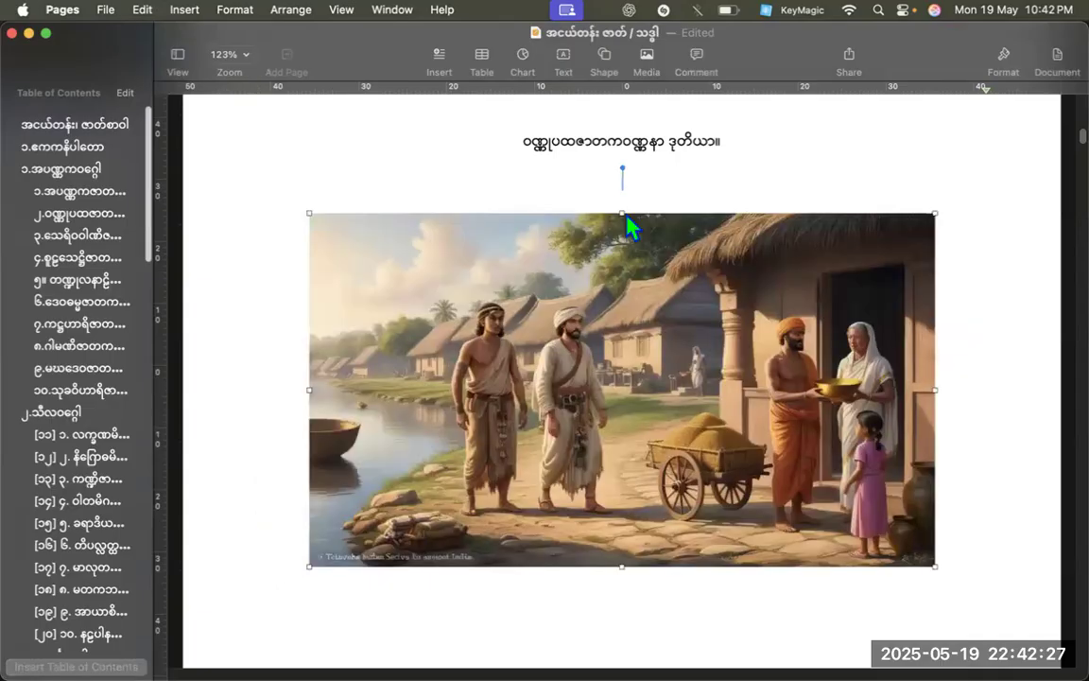
# Step: Apply the white picture-frame image style to the inserted picture, deselect it, and hide the formatting options
pyautogui.scroll(-6, 627, 308)
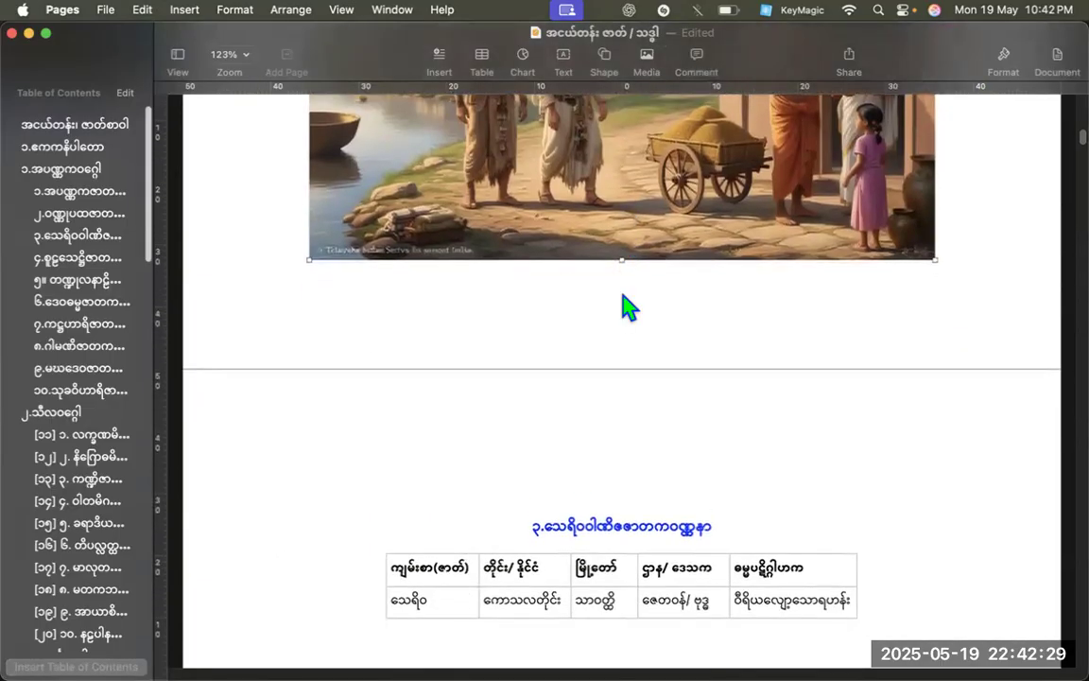
pyautogui.scroll(-3, 626, 308)
pyautogui.scroll(5, 626, 308)
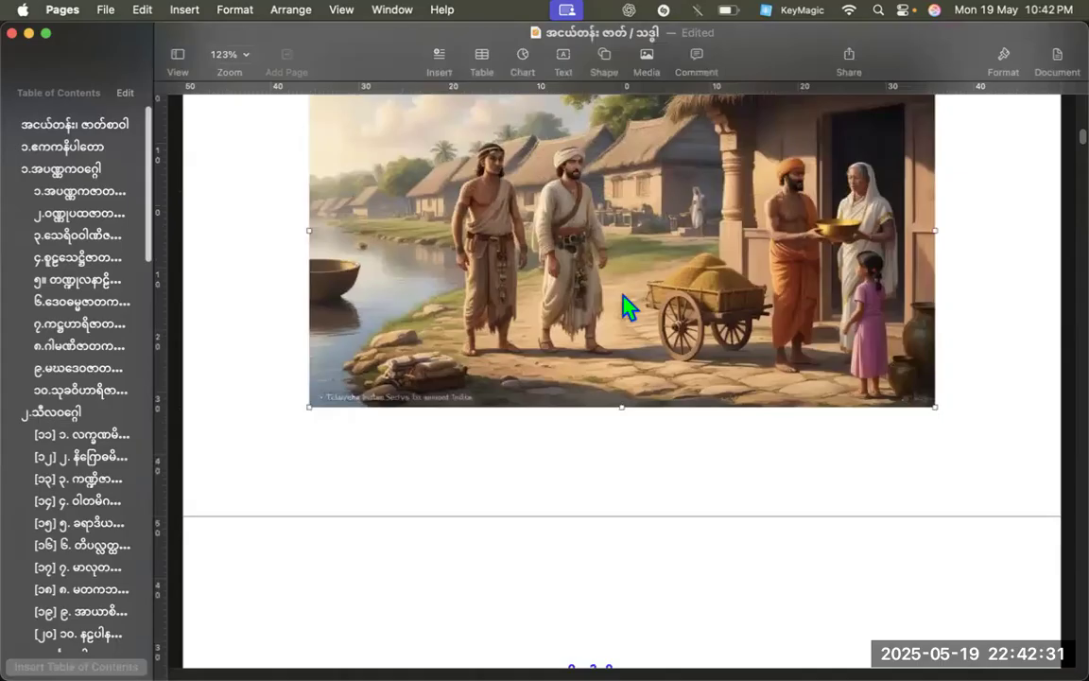
pyautogui.scroll(4, 623, 296)
pyautogui.scroll(-3, 623, 296)
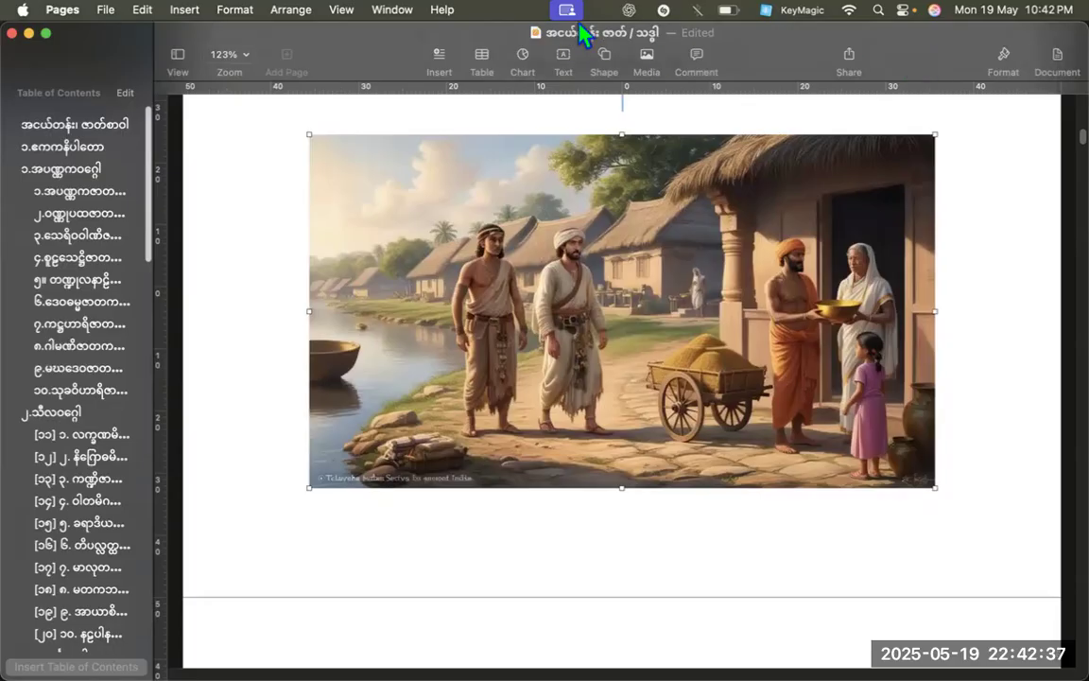
pyautogui.click(997, 57)
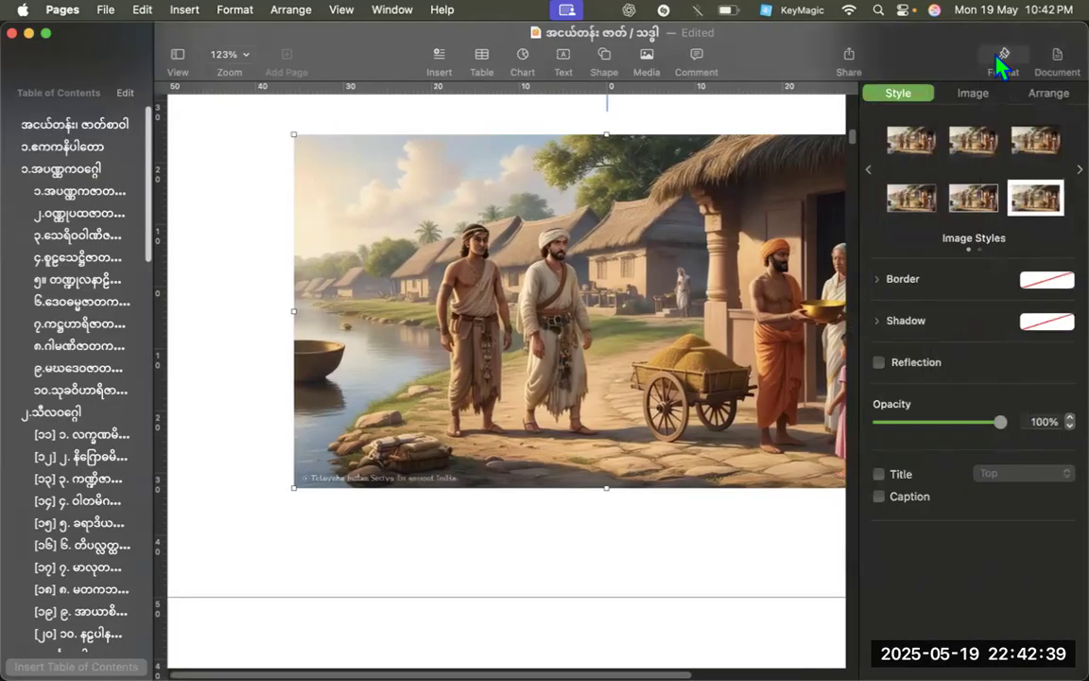
pyautogui.click(1039, 203)
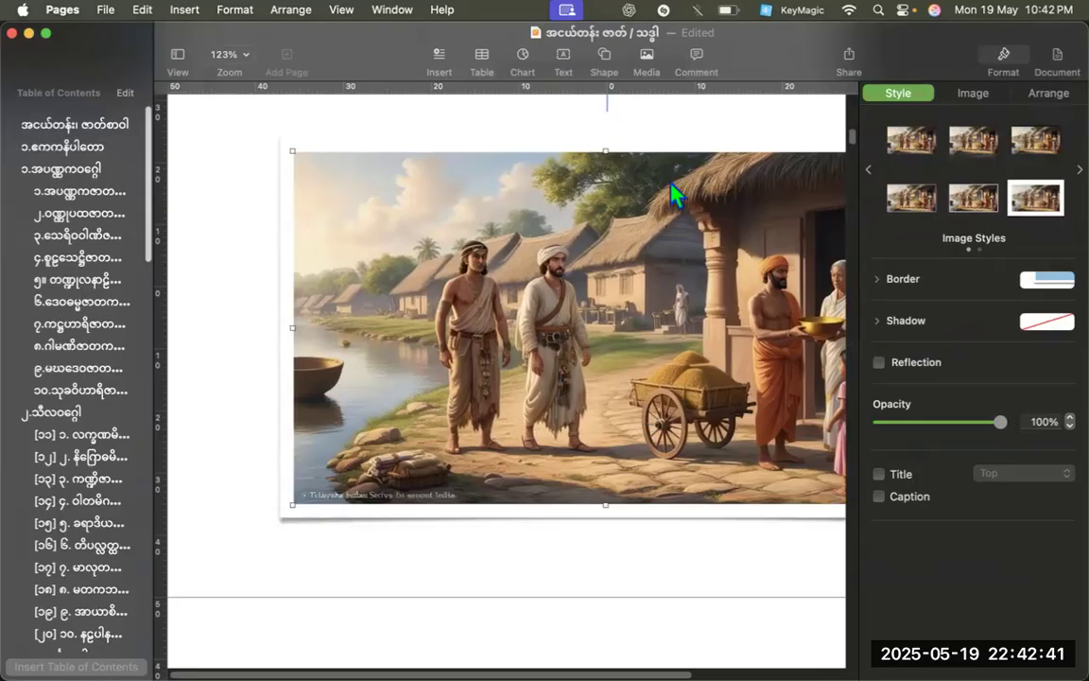
pyautogui.click(671, 134)
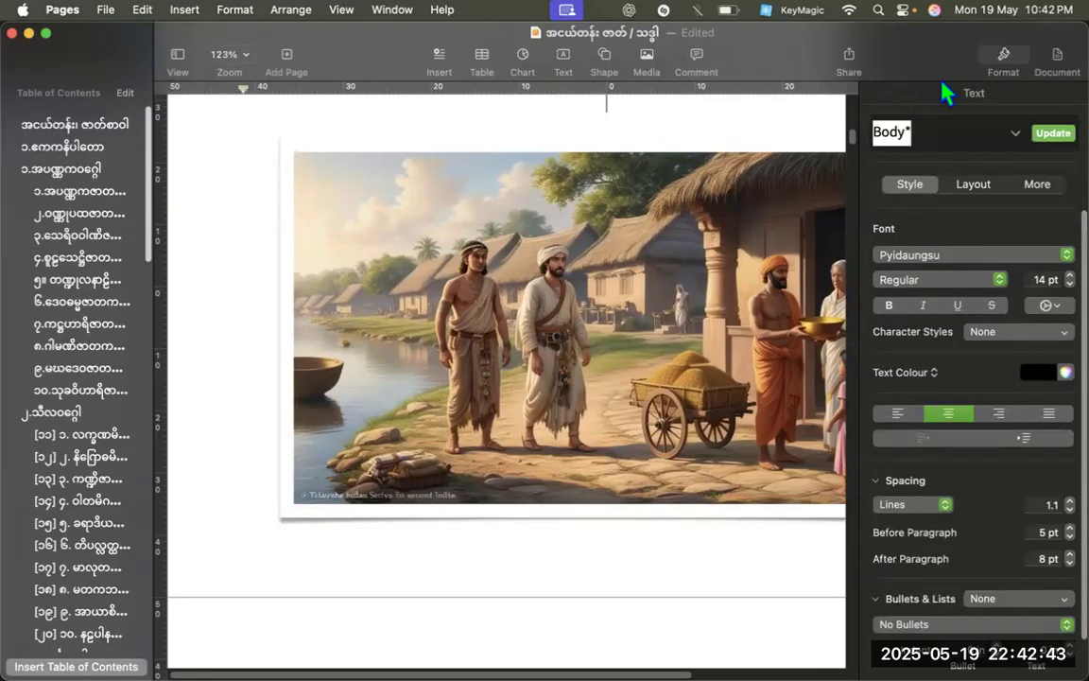
pyautogui.click(1004, 59)
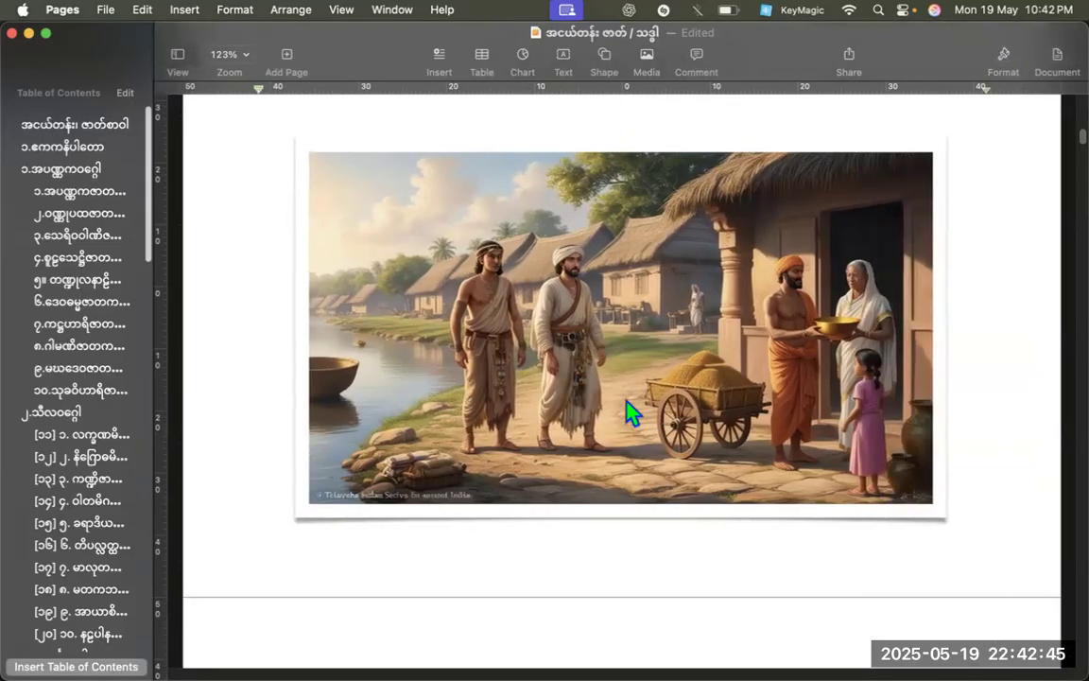
pyautogui.scroll(2, 629, 413)
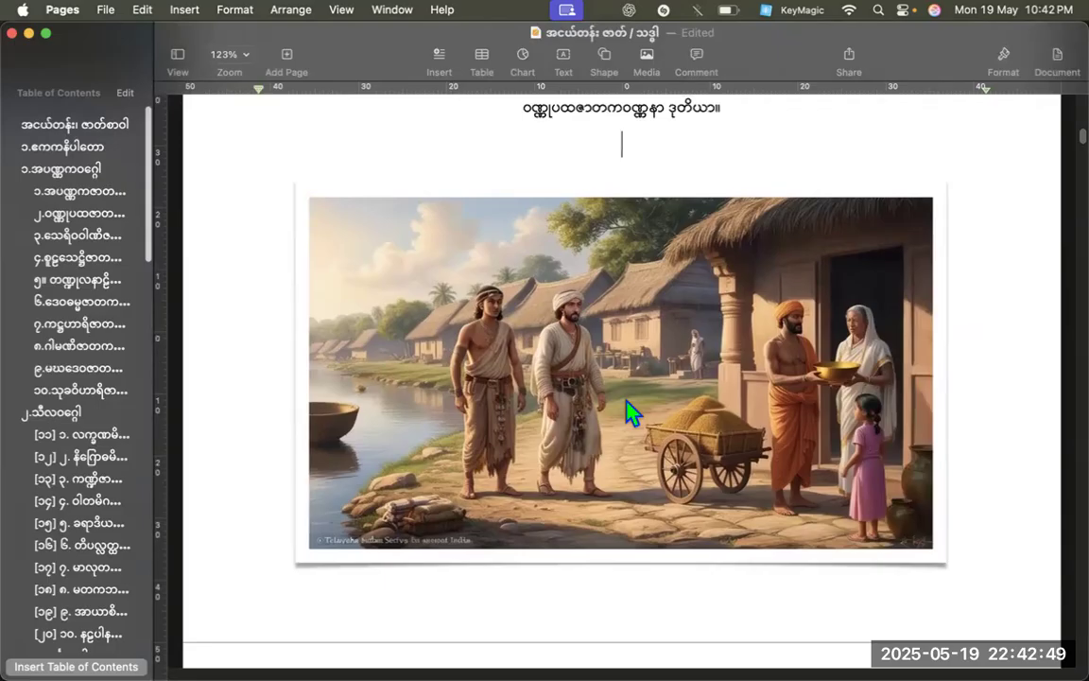
# Step: Switch to Canva, open the detail view of the downloaded image, and show its full prompt details
pyautogui.press('F4')
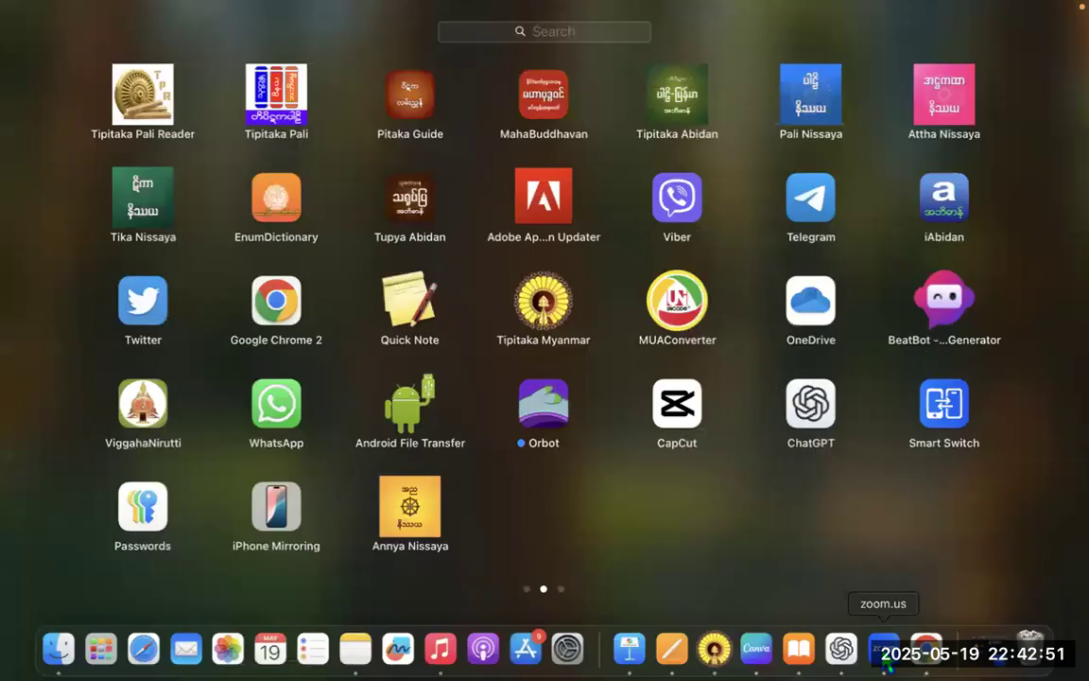
pyautogui.click(756, 652)
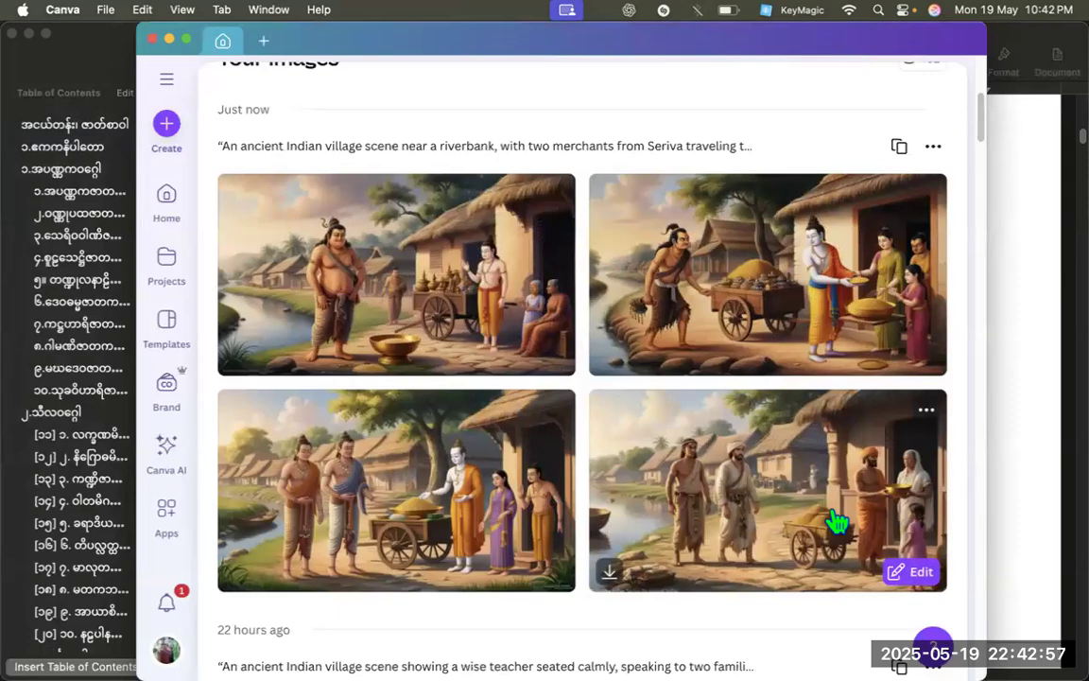
pyautogui.click(787, 504)
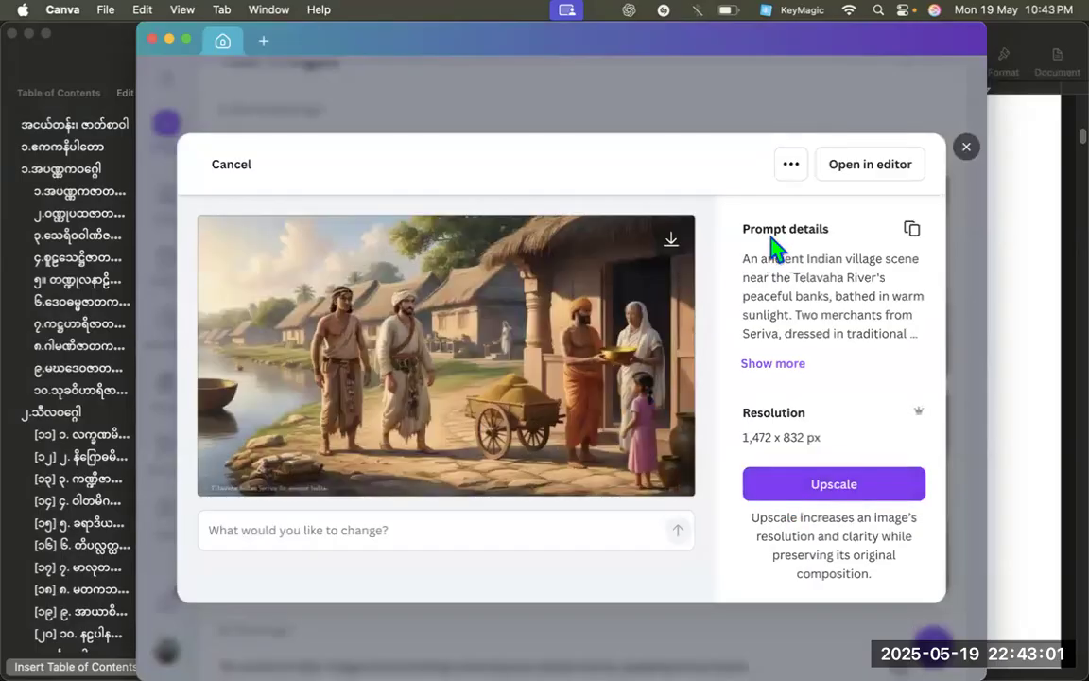
pyautogui.click(787, 365)
pyautogui.scroll(-2, 802, 378)
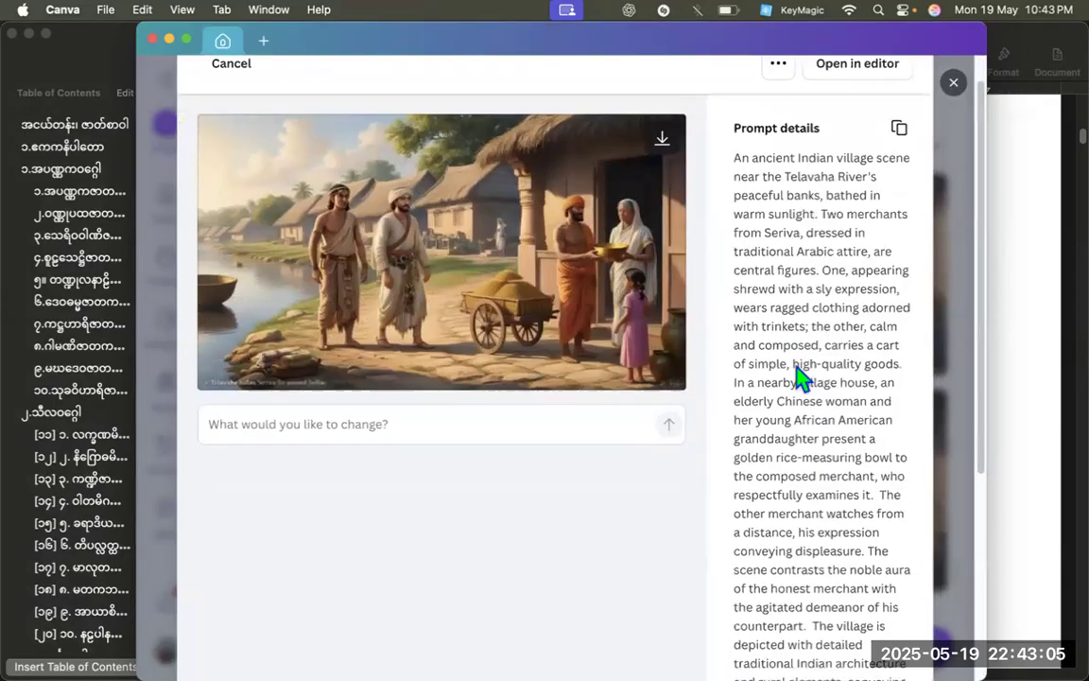
# Step: Copy the image's prompt details from Canva, switch to Pages, and paste them on the blank line above the inserted picture
pyautogui.scroll(2, 802, 378)
pyautogui.click(900, 166)
pyautogui.press('F4')
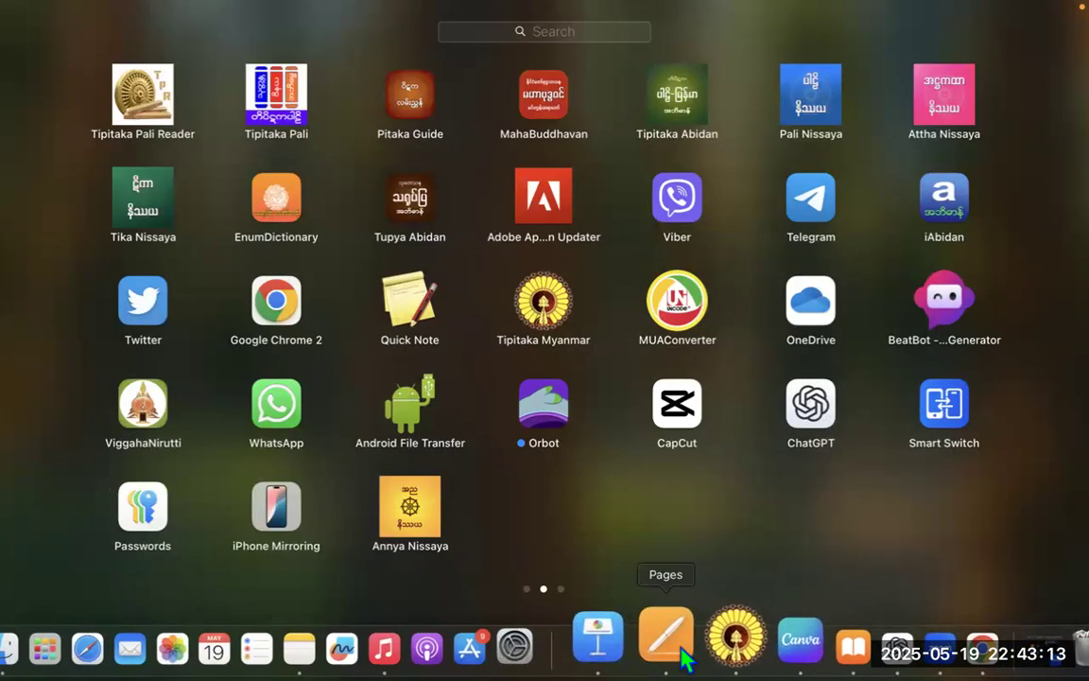
pyautogui.click(673, 645)
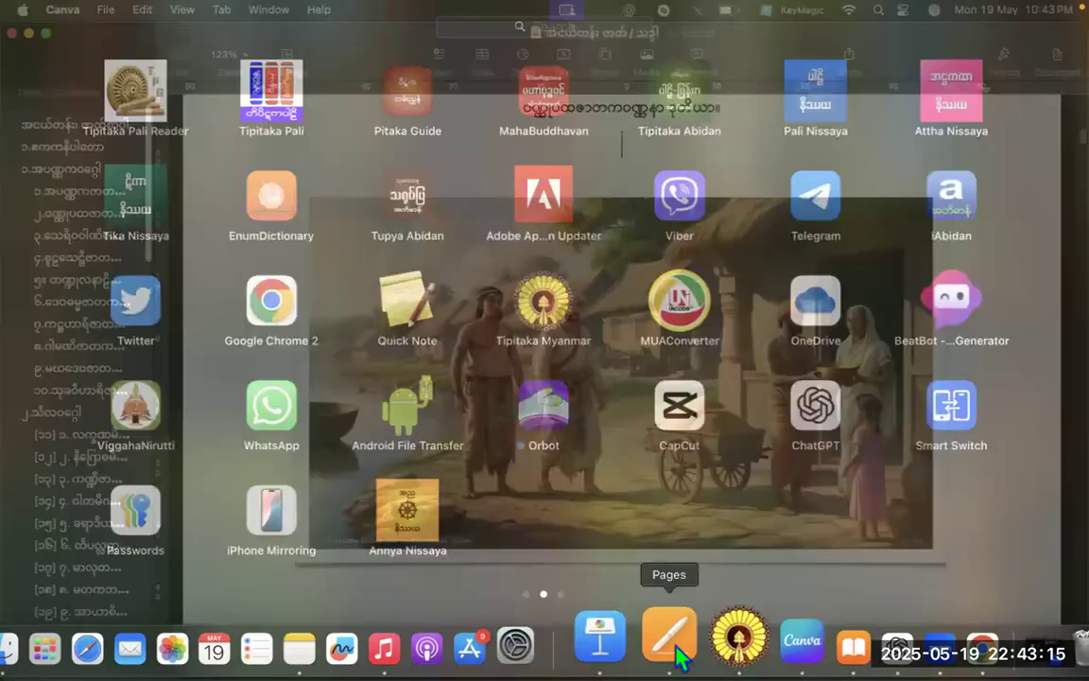
pyautogui.scroll(-3, 610, 532)
pyautogui.scroll(5, 612, 530)
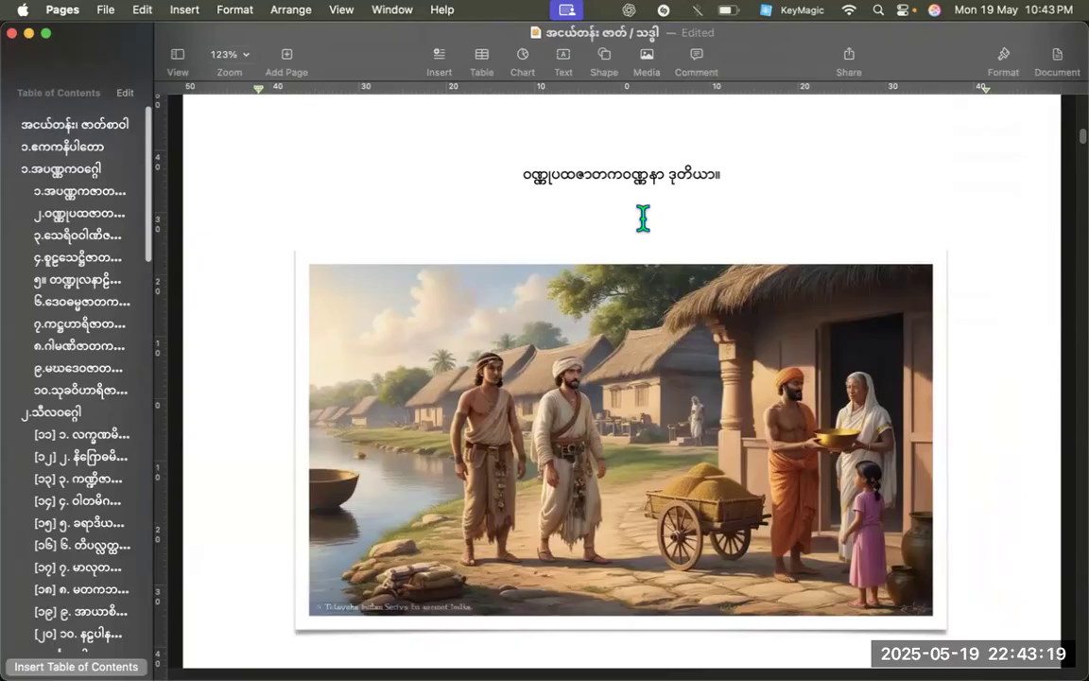
pyautogui.press('super+z')
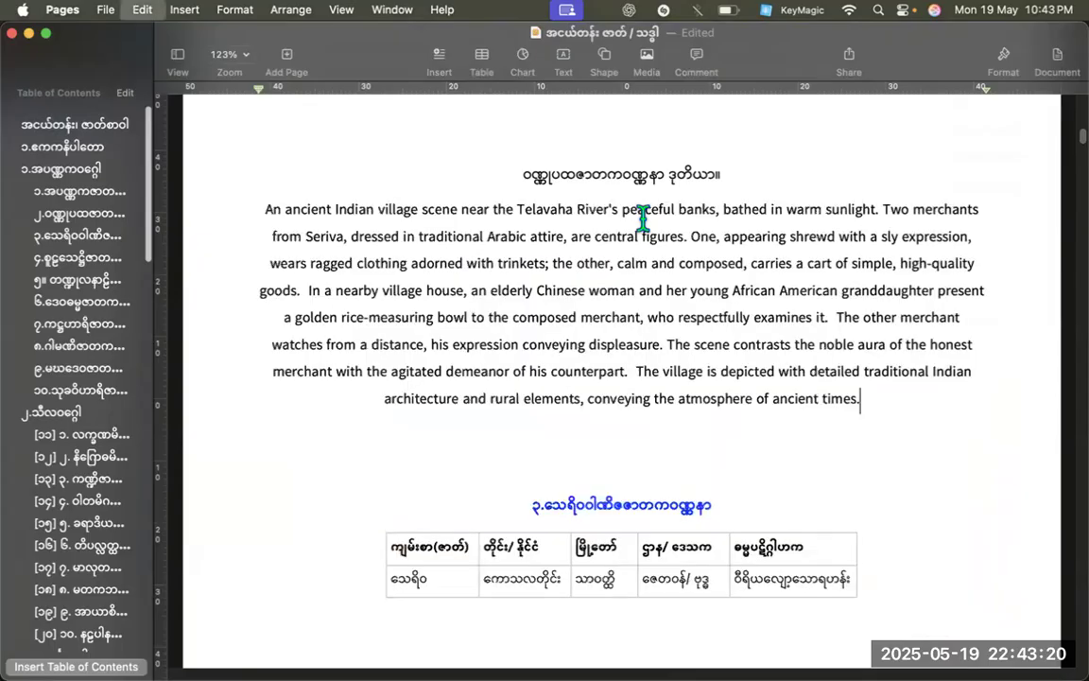
# Step: Change the keyboard input source to EasyUnicode(R) and add the label "Prompt Details:" at the start of the pasted prompt paragraph
pyautogui.click(254, 210)
pyautogui.write('ဏ')
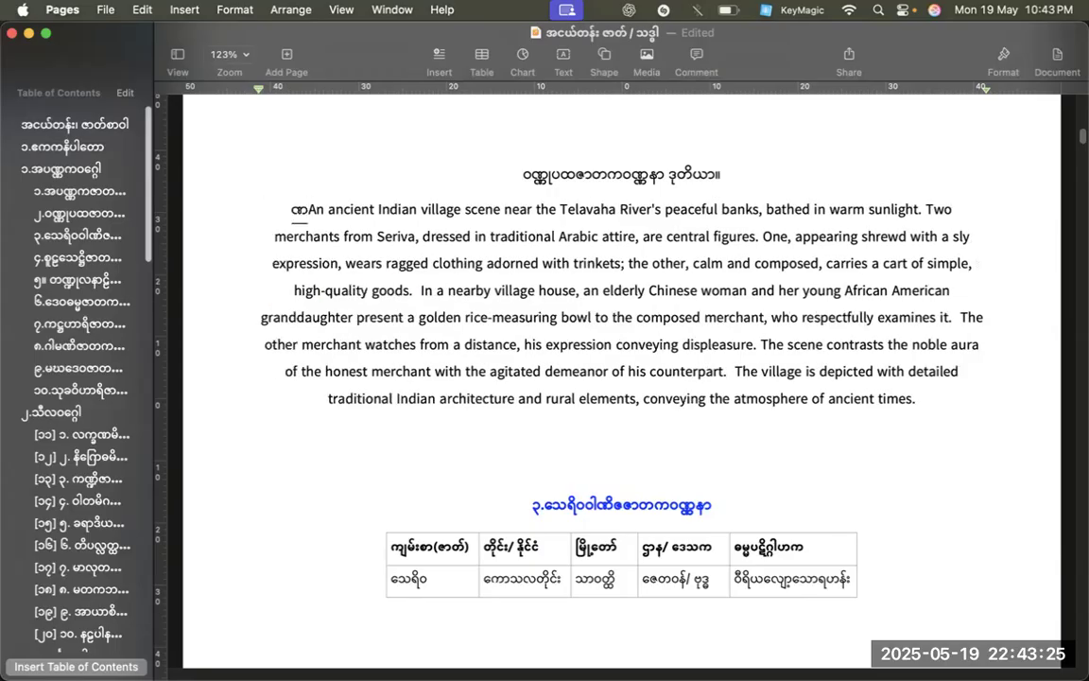
pyautogui.press('BackSpace')
pyautogui.hotkey('ctrl', 'space')
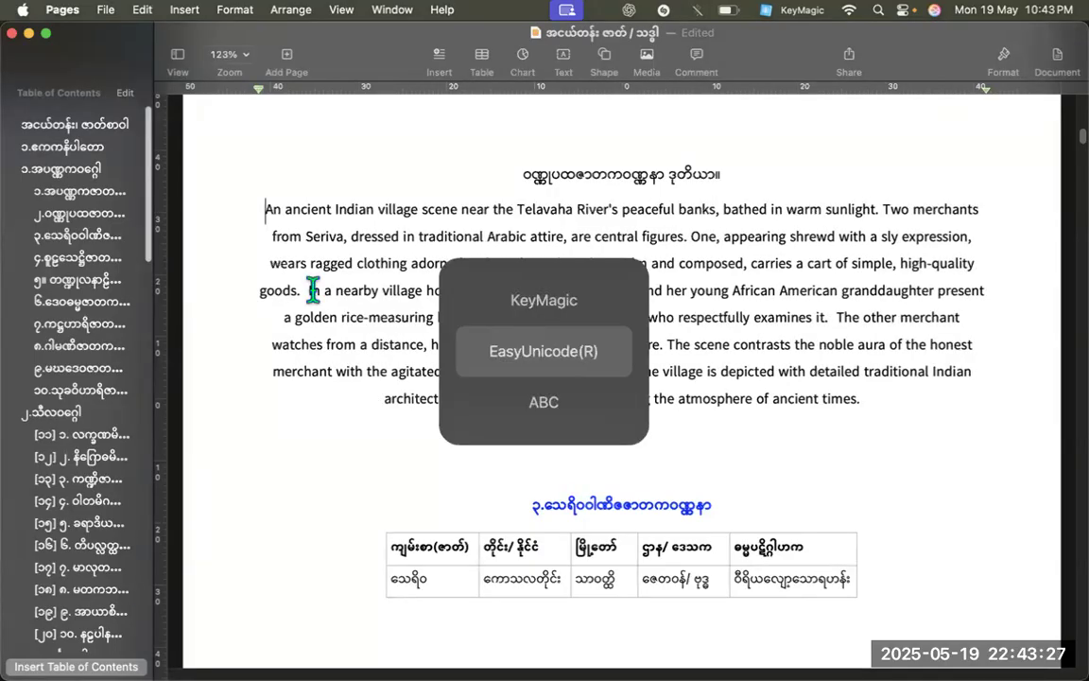
pyautogui.write('pr')
pyautogui.press('BackSpace')
pyautogui.press('BackSpace')
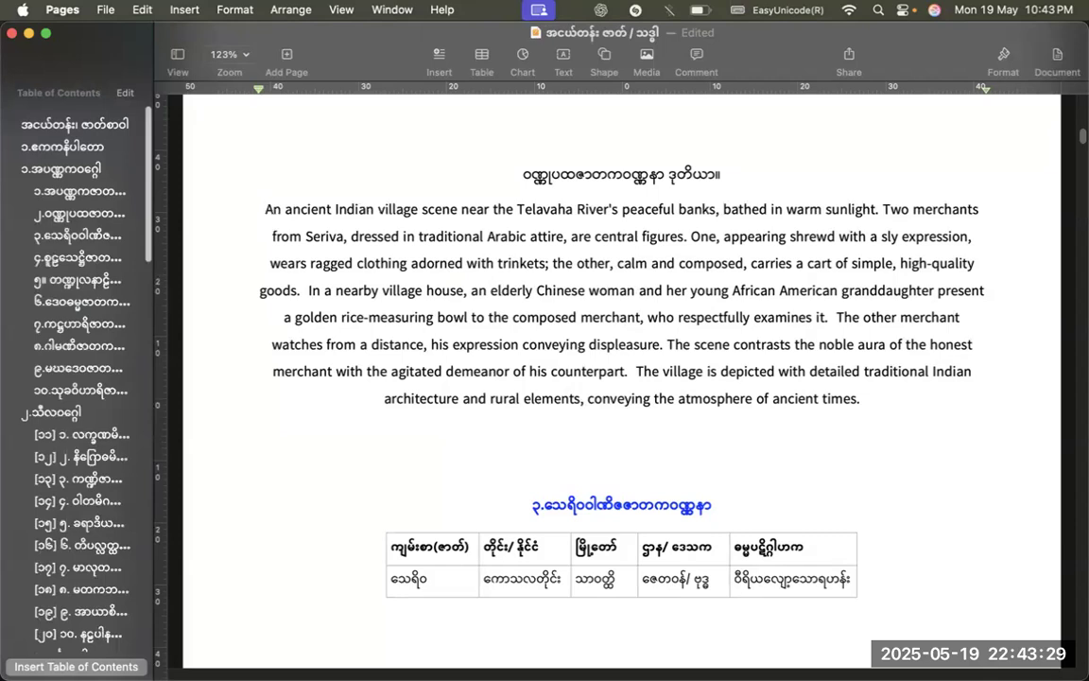
pyautogui.write('Prompt')
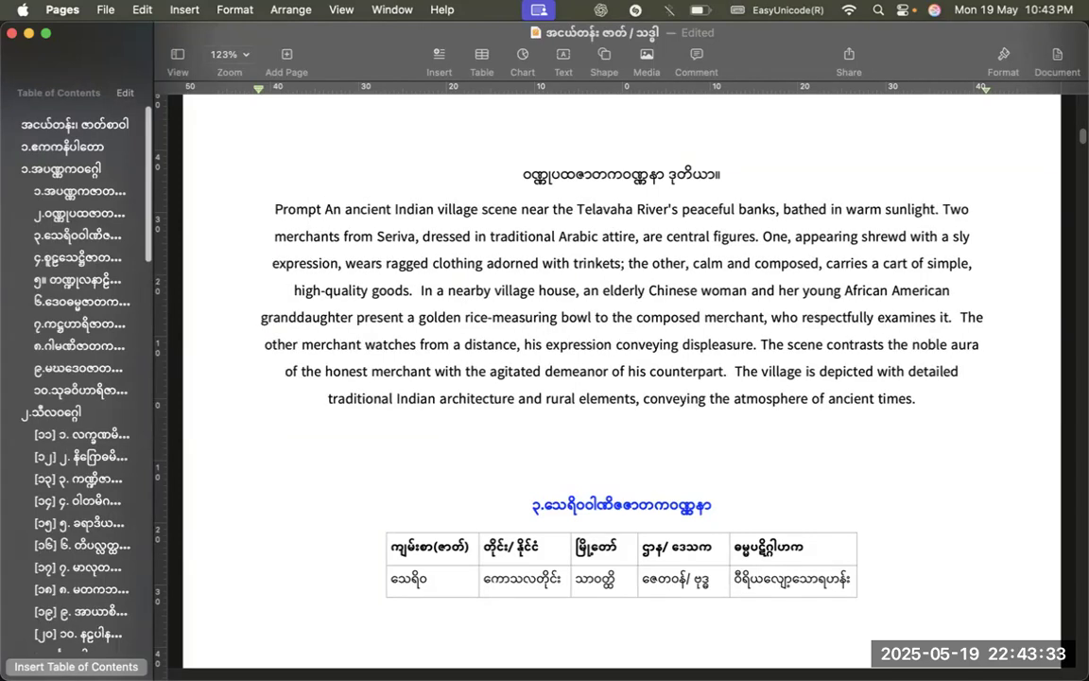
pyautogui.write(' Detai')
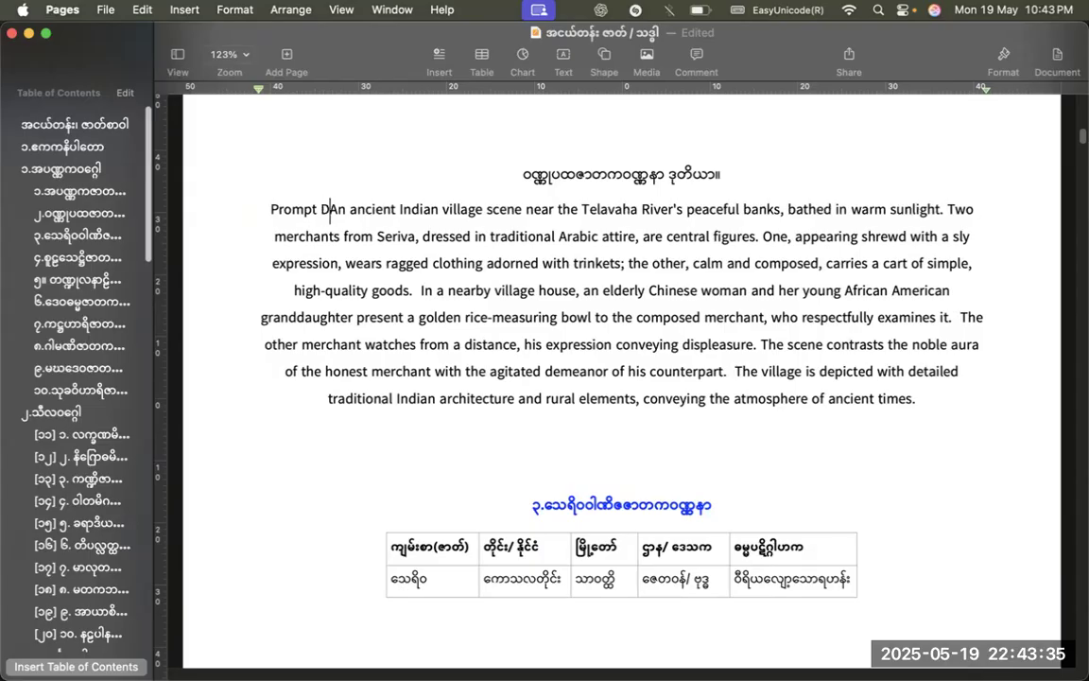
pyautogui.write('ls:')
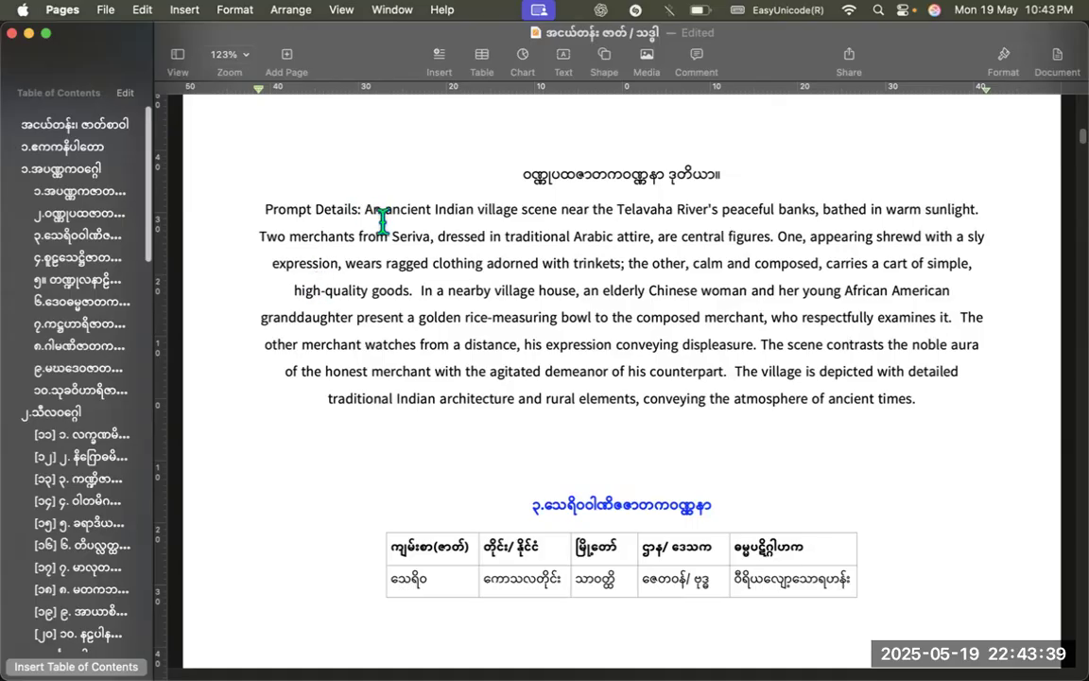
# Step: Format the "Prompt Details:" label in Blueberry blue and bold, and hide the formatting options
pyautogui.moveTo(359, 209); pyautogui.dragTo(268, 209)
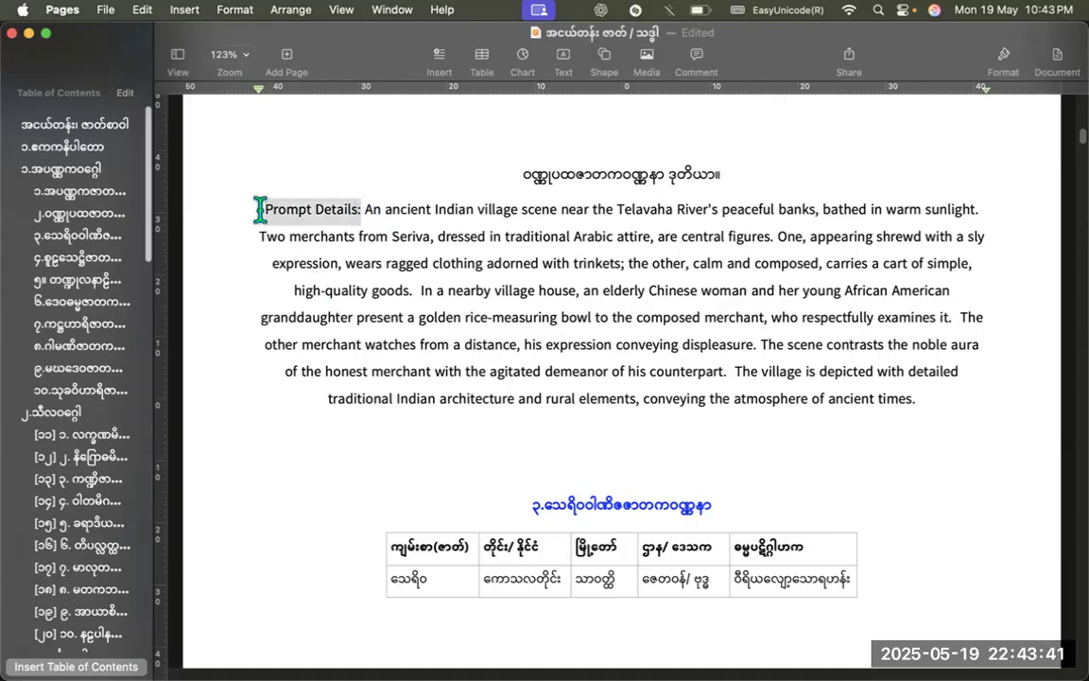
pyautogui.click(1004, 66)
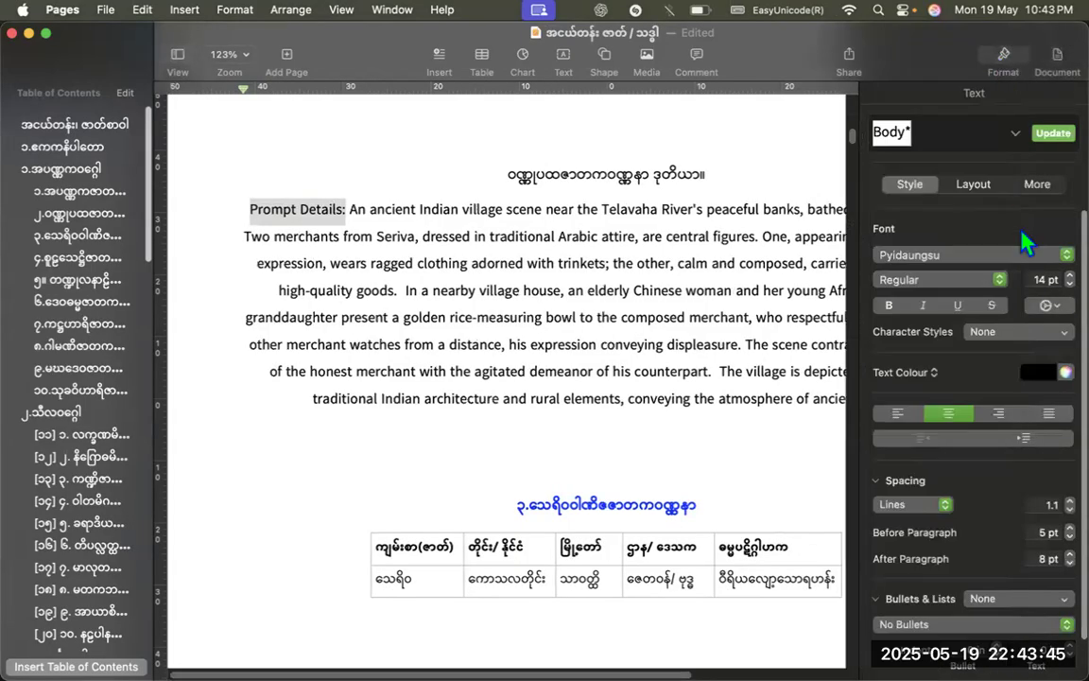
pyautogui.click(1065, 373)
pyautogui.click(201, 505)
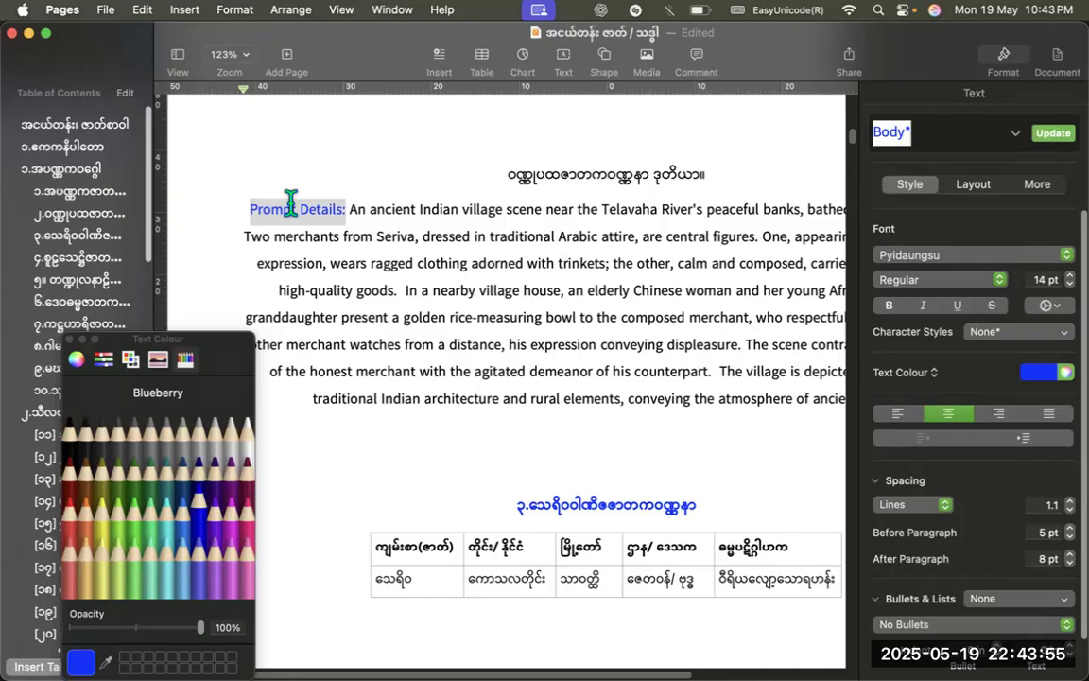
pyautogui.click(70, 338)
pyautogui.press('alt+super+c')
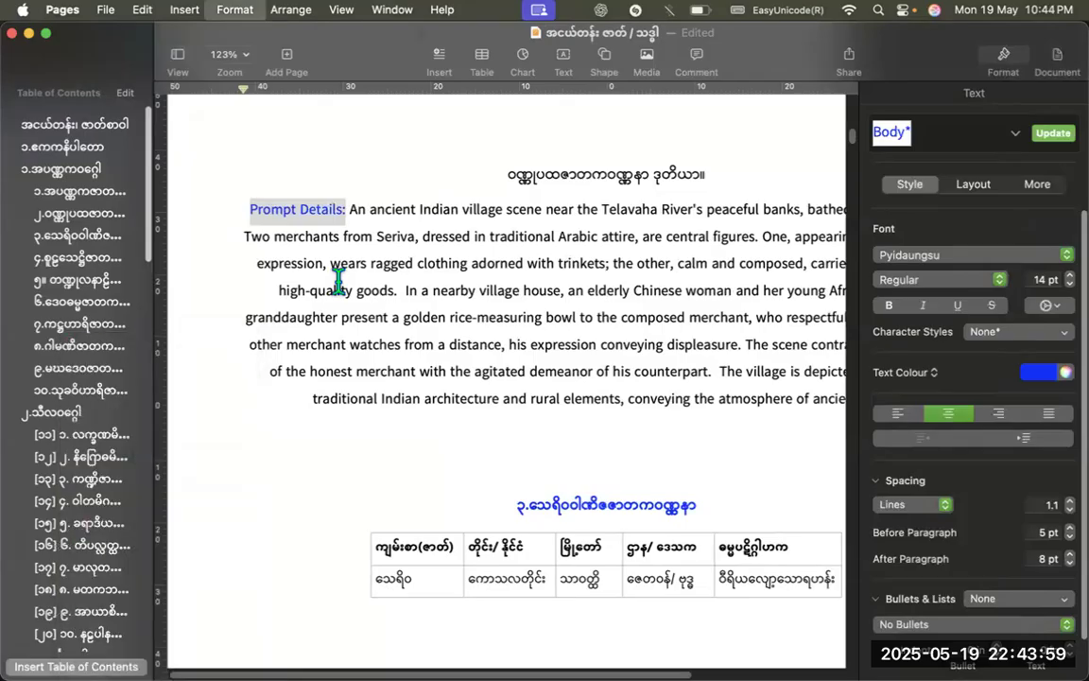
pyautogui.click(459, 467)
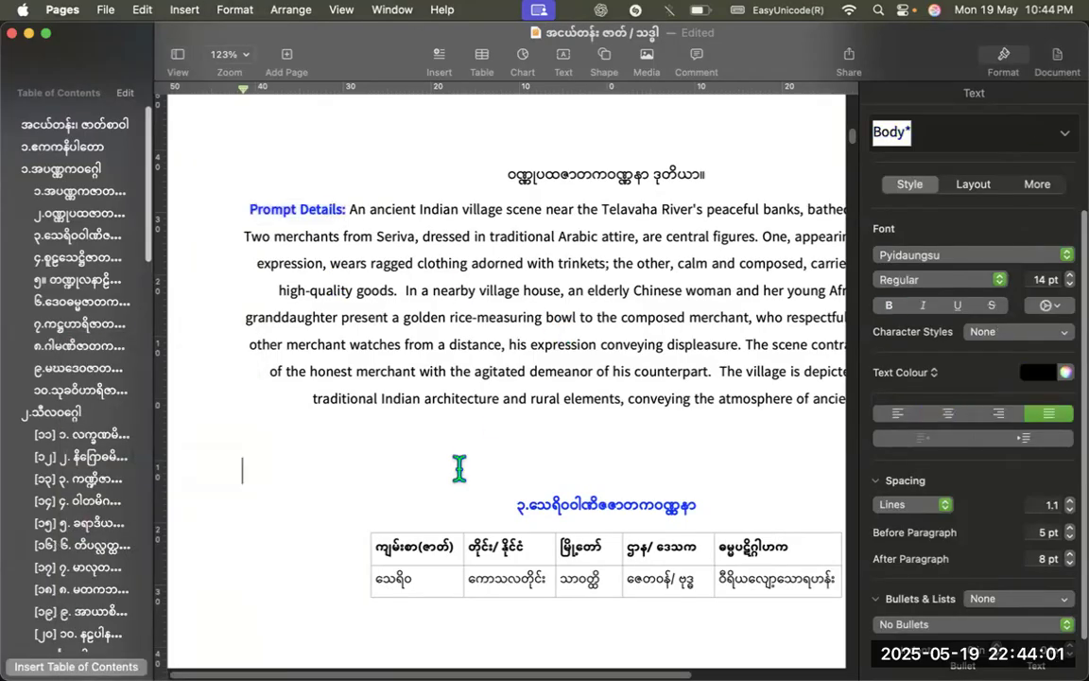
pyautogui.click(716, 177)
pyautogui.click(1005, 59)
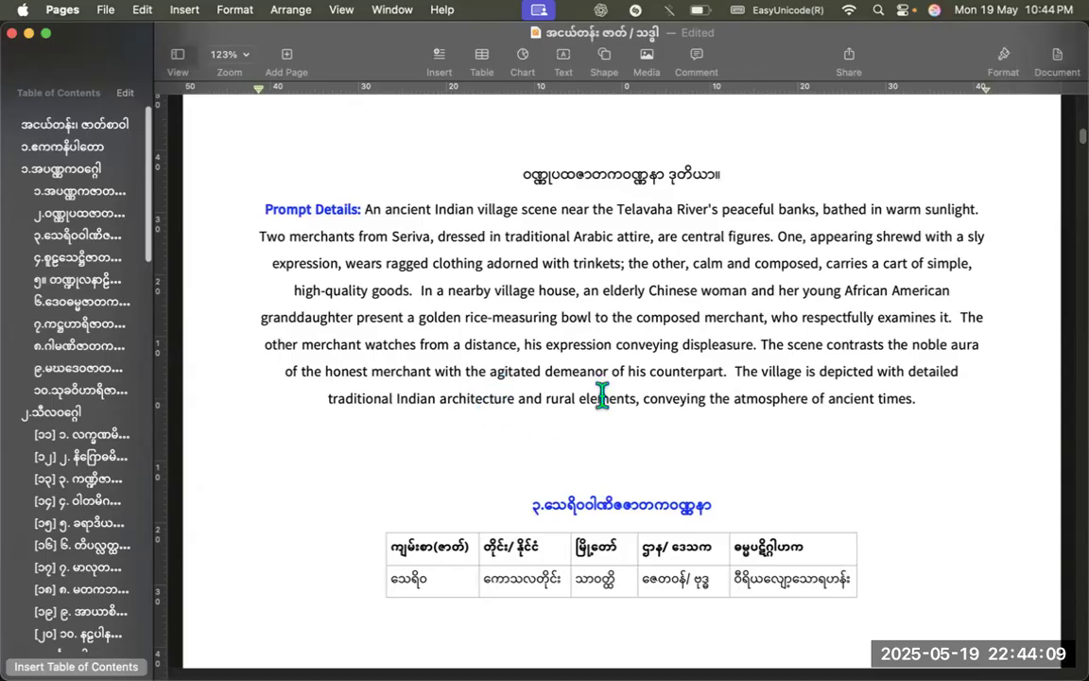
# Step: Look up the word "rural" in the dictionary, and review the prompt paragraph and the picture on the following page
pyautogui.scroll(1, 602, 395)
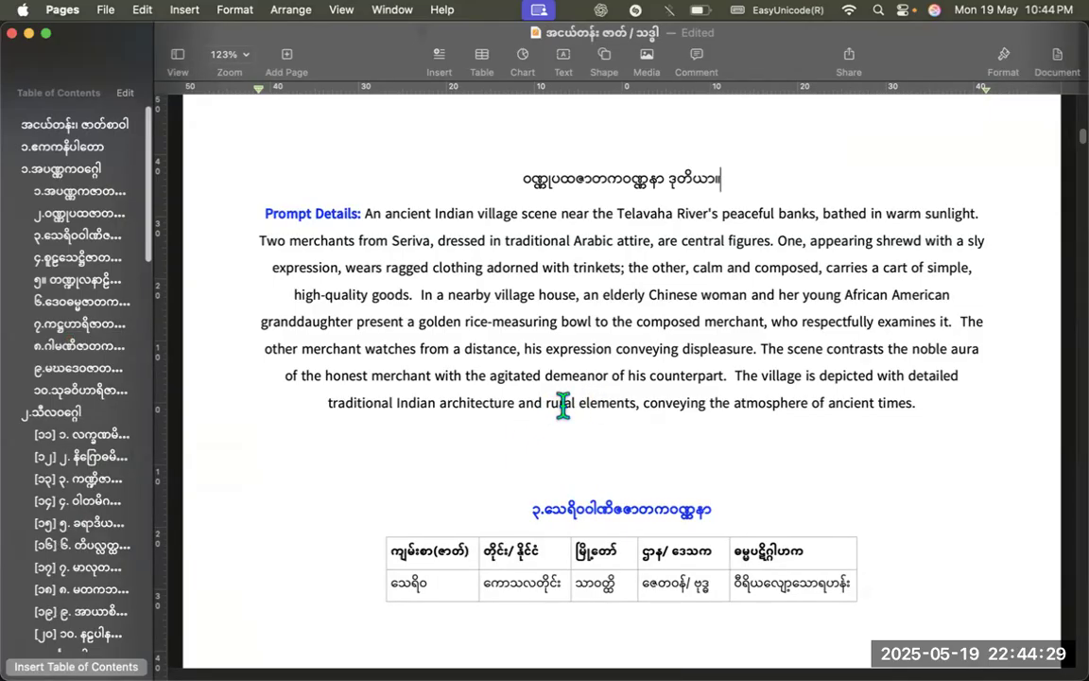
pyautogui.press('ctrl+super+d')
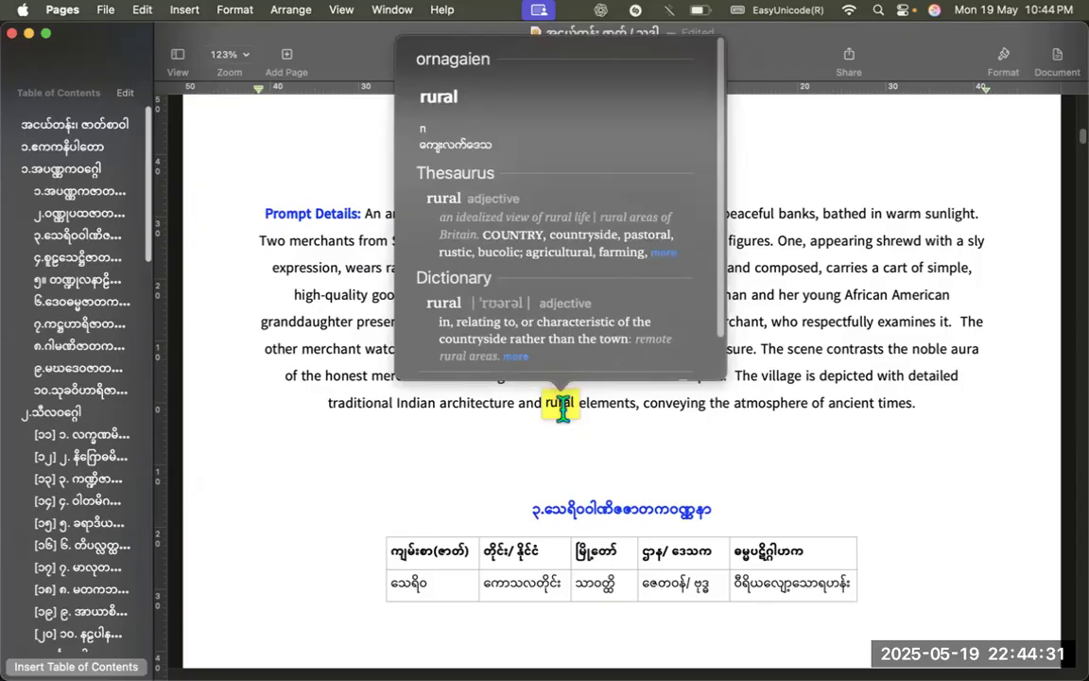
pyautogui.click(586, 442)
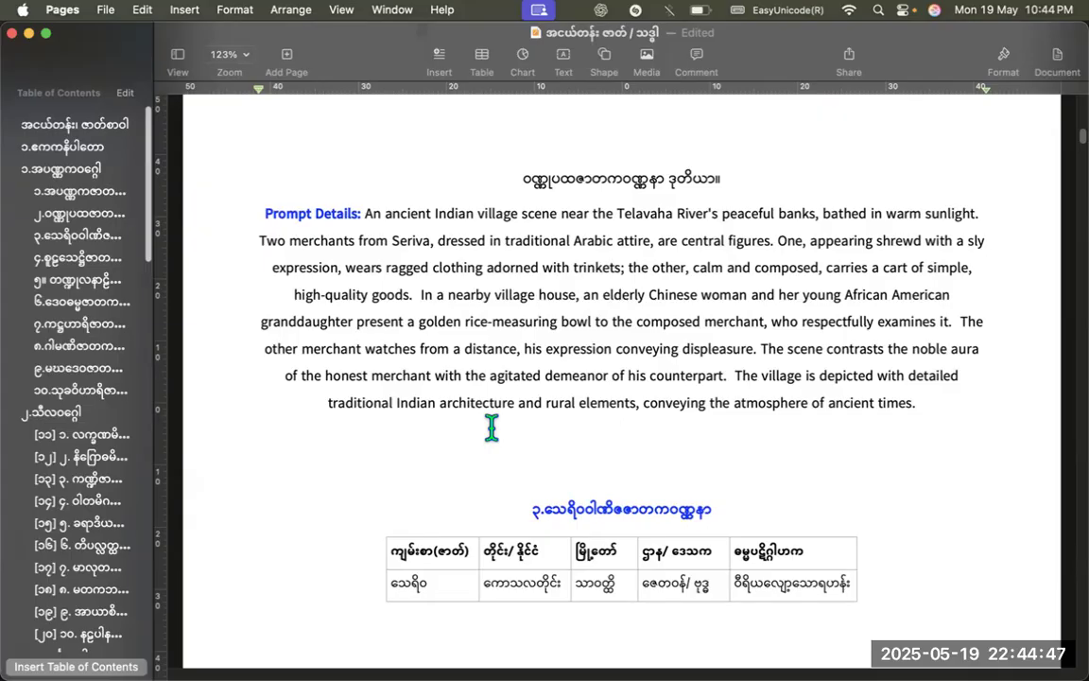
pyautogui.scroll(1, 491, 427)
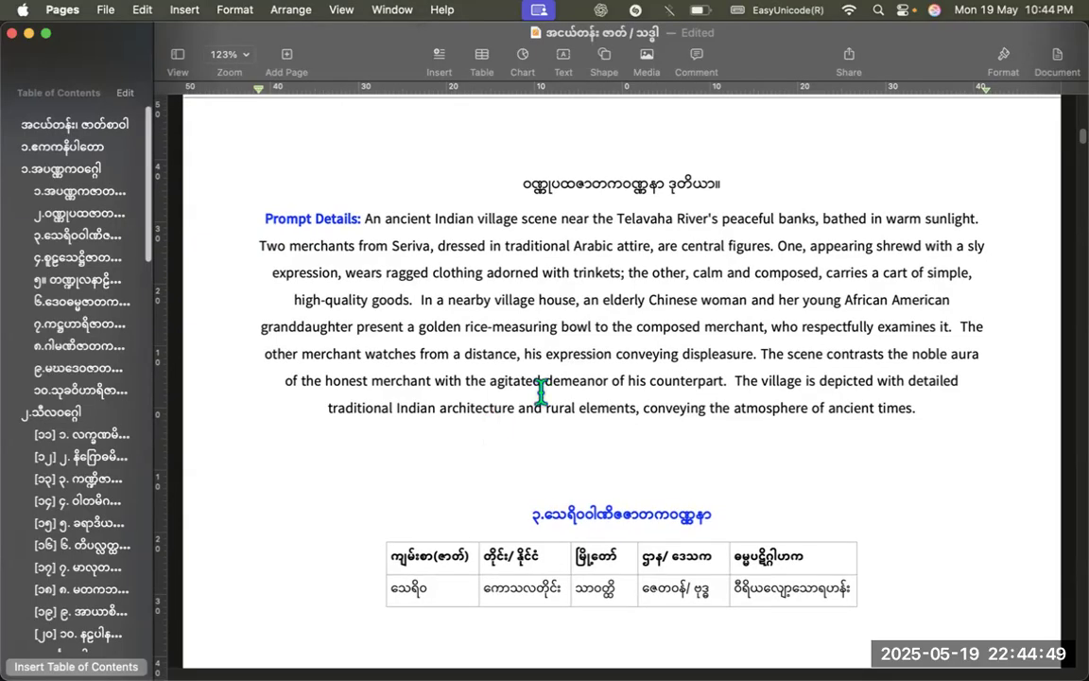
pyautogui.scroll(2, 560, 370)
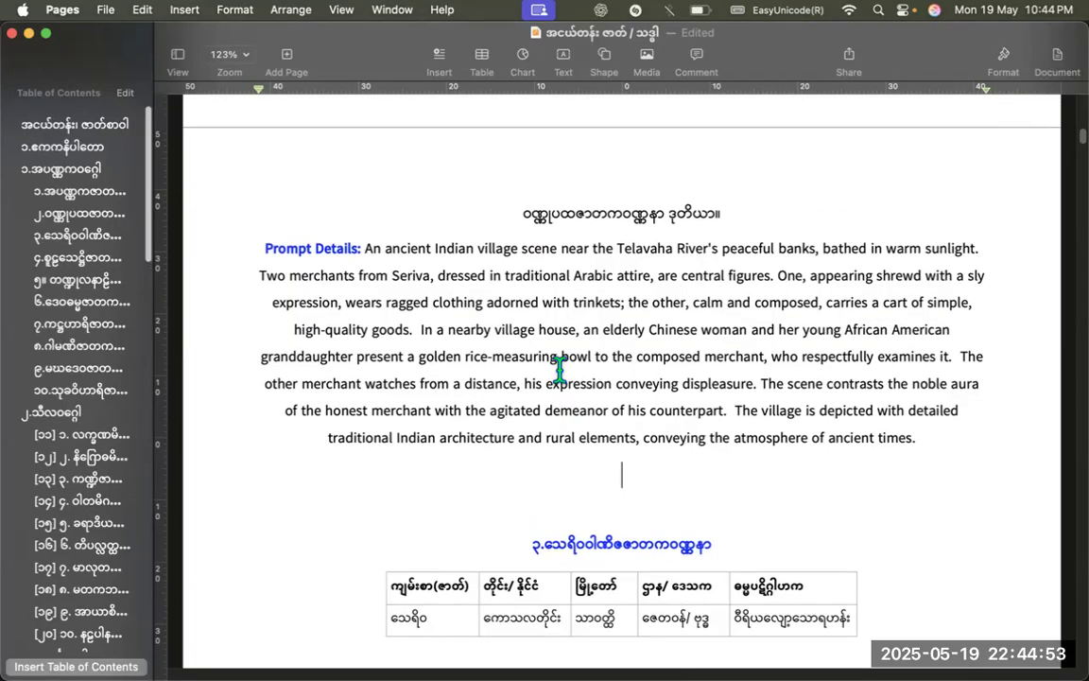
pyautogui.scroll(-5, 560, 370)
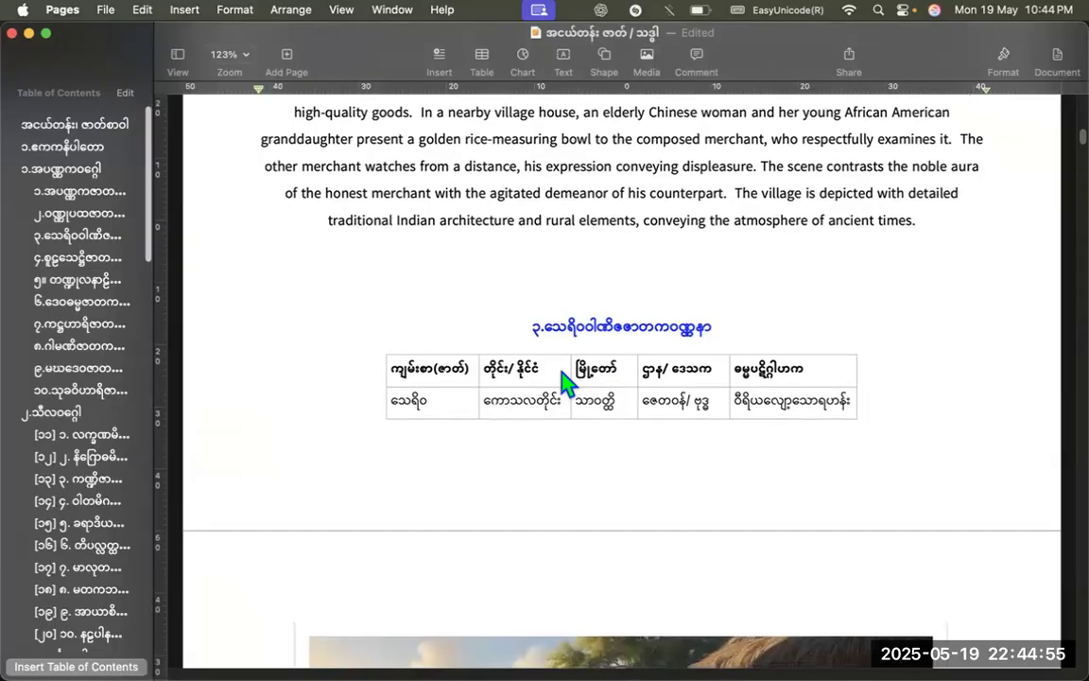
pyautogui.scroll(-5, 566, 383)
pyautogui.scroll(-4, 565, 383)
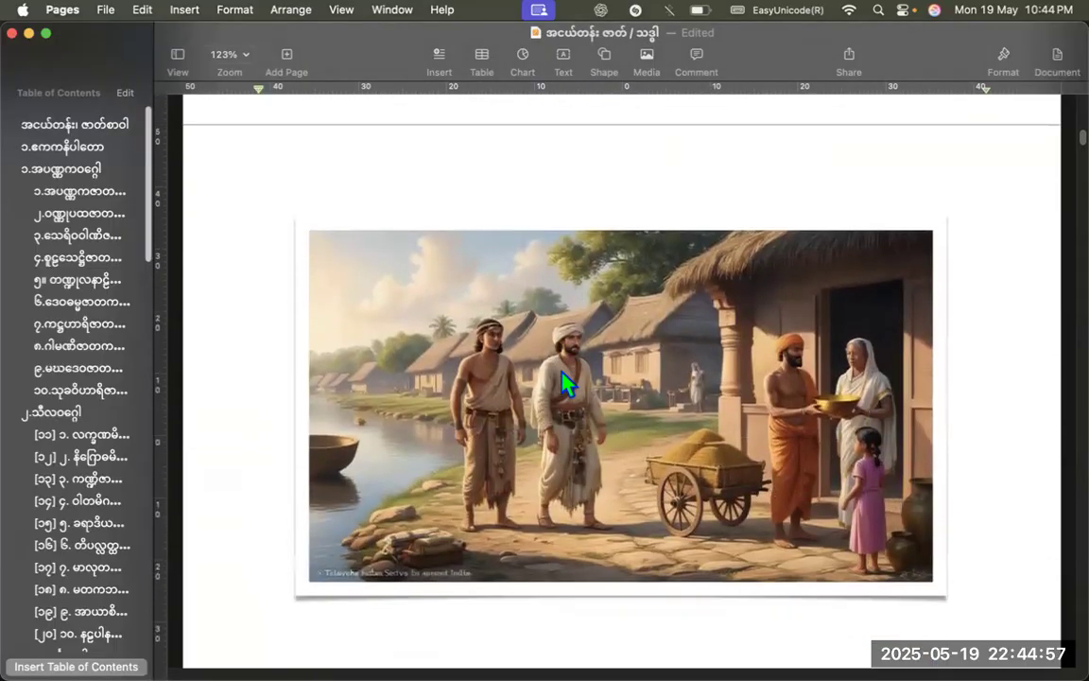